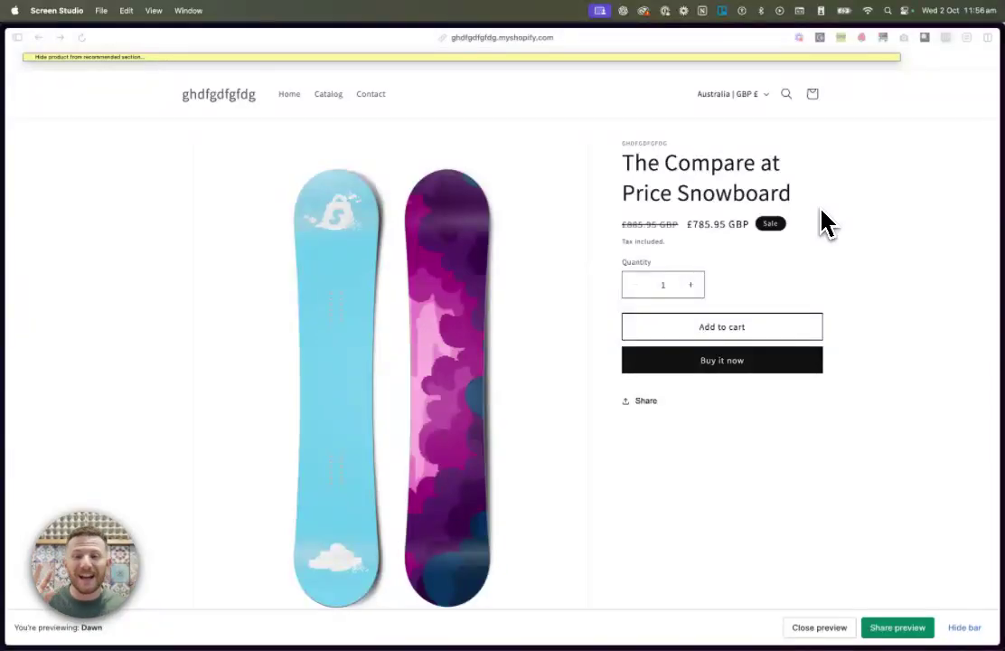
# Step: Scroll up and down through the current storefront page
pyautogui.scroll(-3, 824, 218)
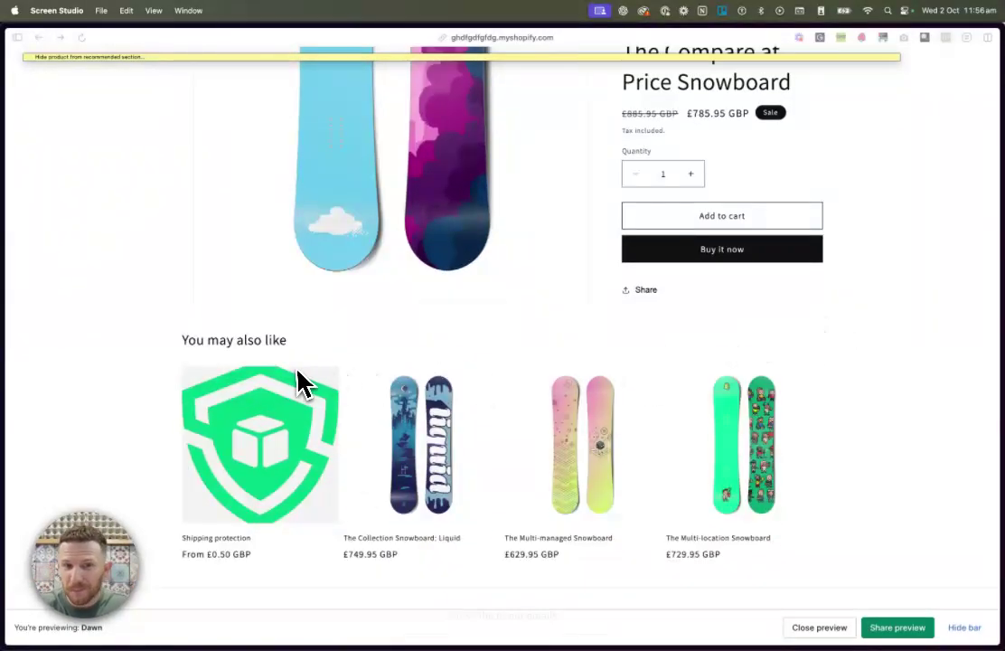
pyautogui.scroll(-1, 296, 381)
pyautogui.scroll(-2, 476, 336)
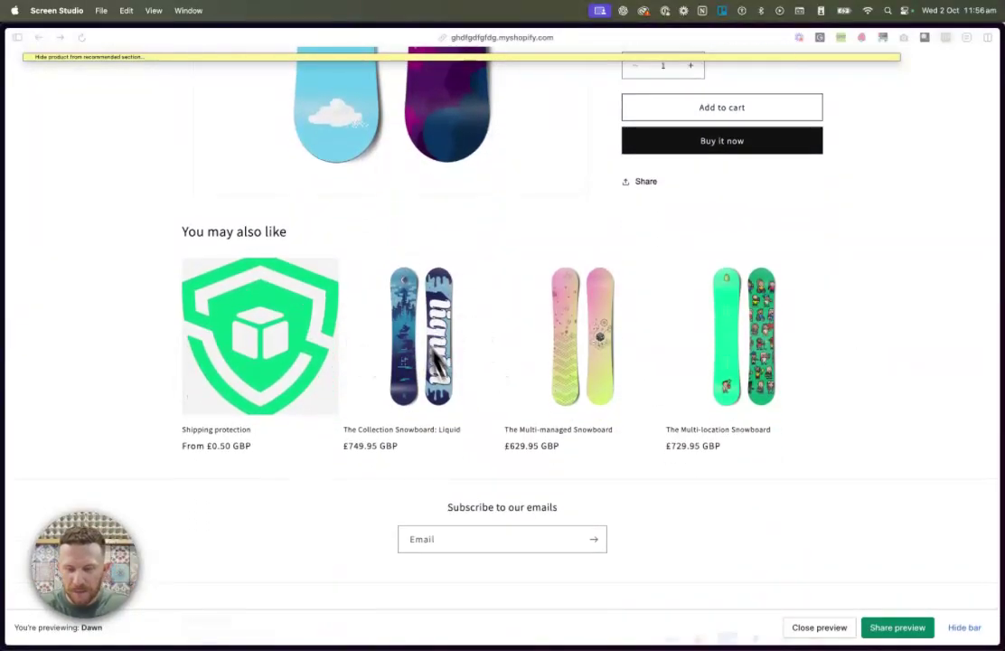
pyautogui.scroll(-2, 347, 351)
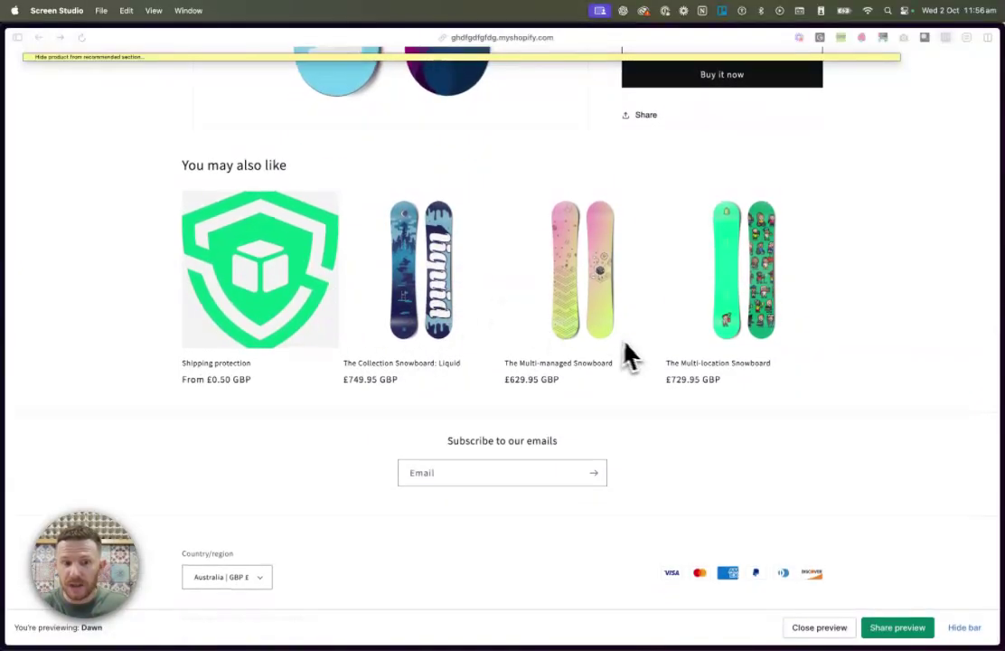
pyautogui.scroll(8, 623, 353)
pyautogui.scroll(-5, 684, 370)
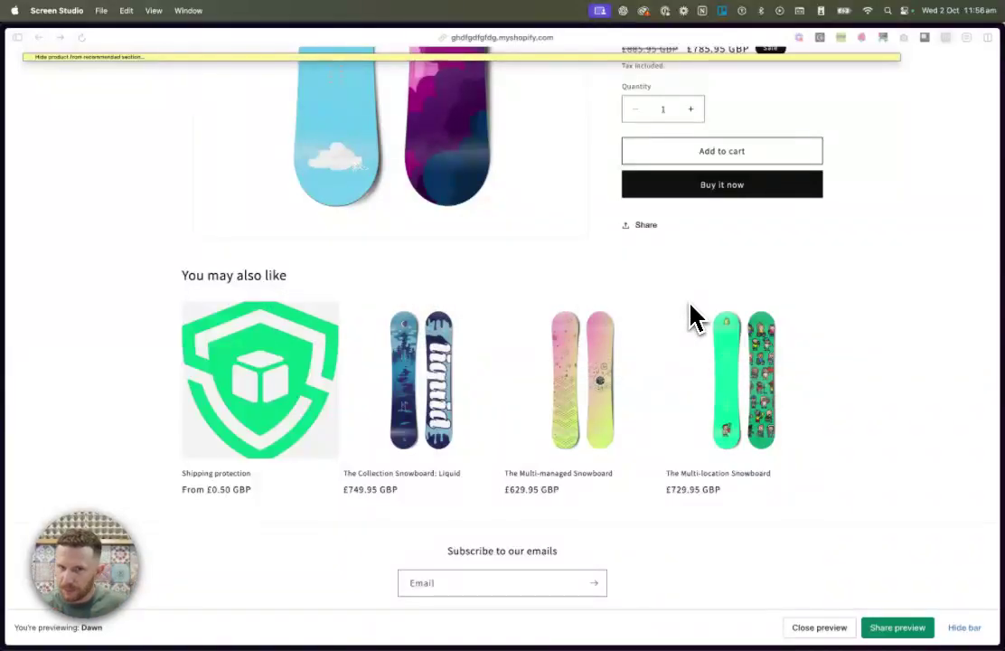
pyautogui.scroll(-3, 689, 318)
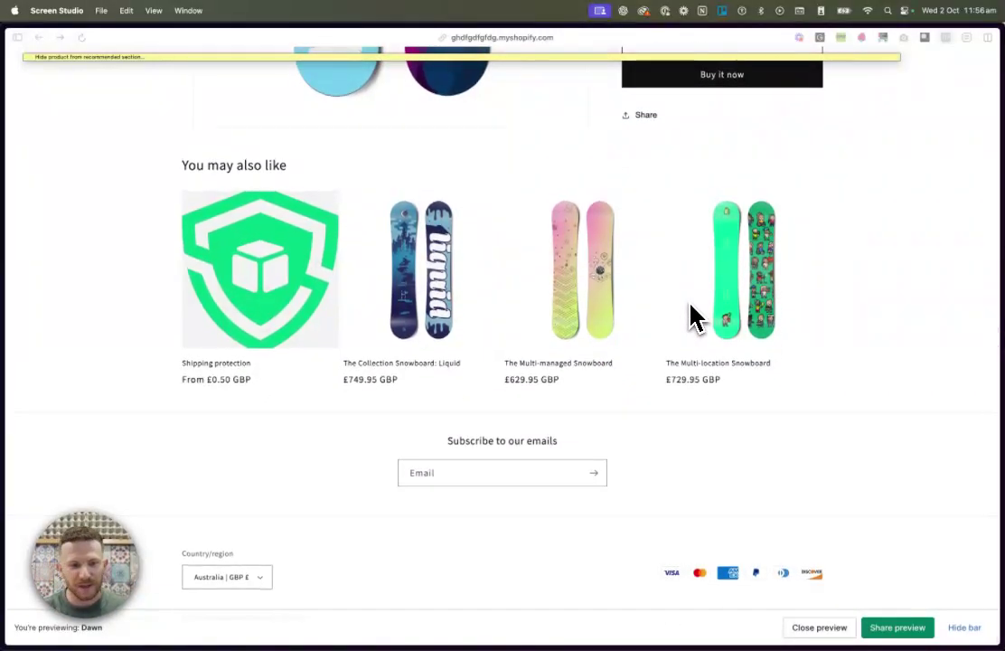
pyautogui.scroll(3, 673, 289)
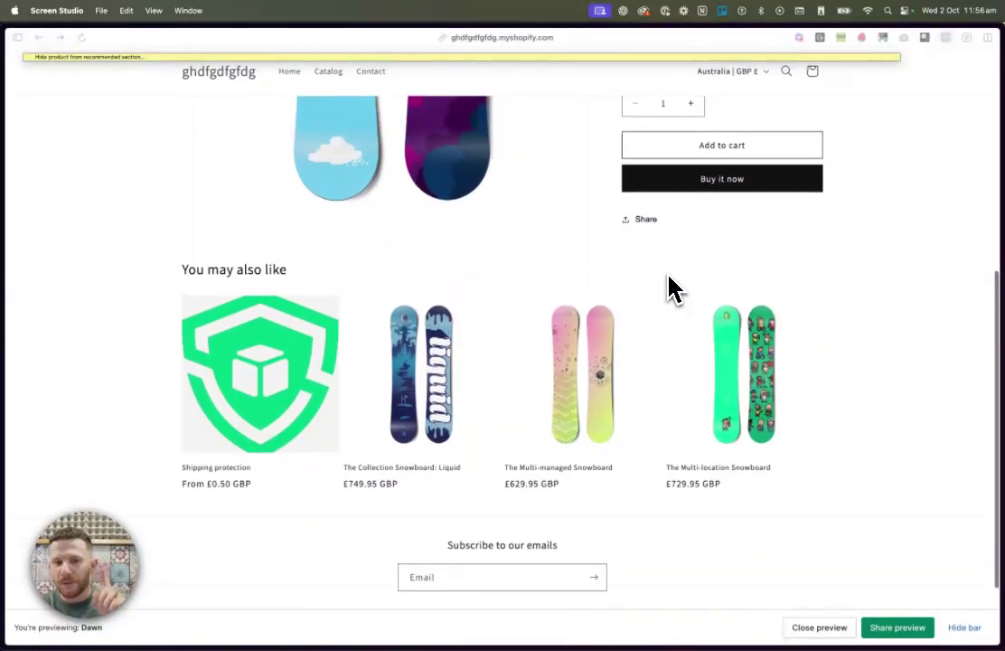
pyautogui.scroll(-2, 269, 285)
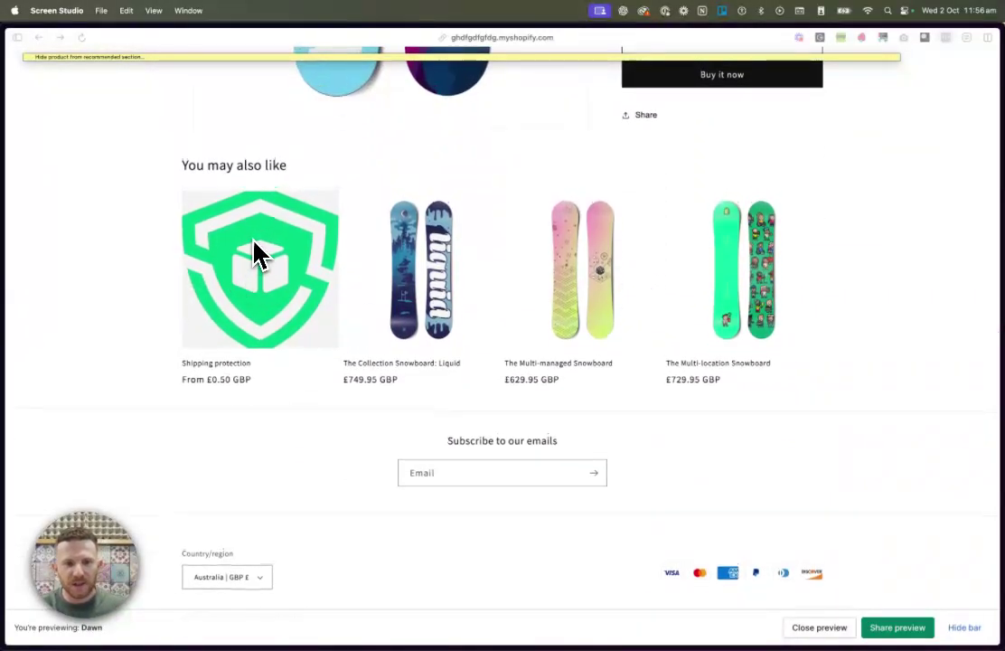
pyautogui.scroll(8, 339, 257)
pyautogui.scroll(-8, 348, 257)
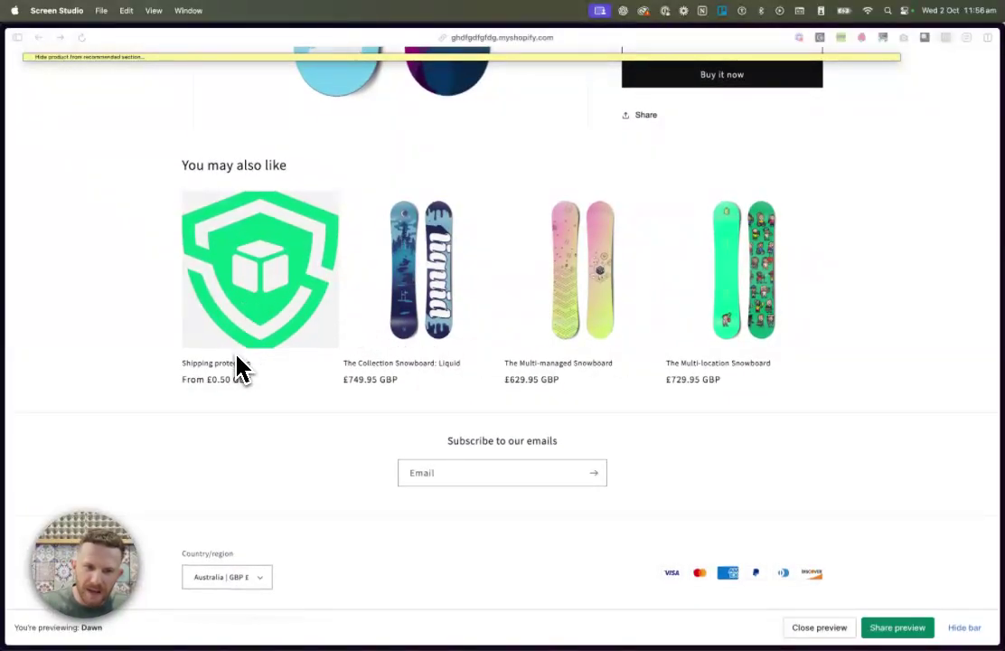
# Step: Open the ShipProtect store's cart showing the $300.00 snowboard plus $11.10 Shipping Protection
pyautogui.click(740, 477)
pyautogui.hotkey('ctrl', 'Tab')
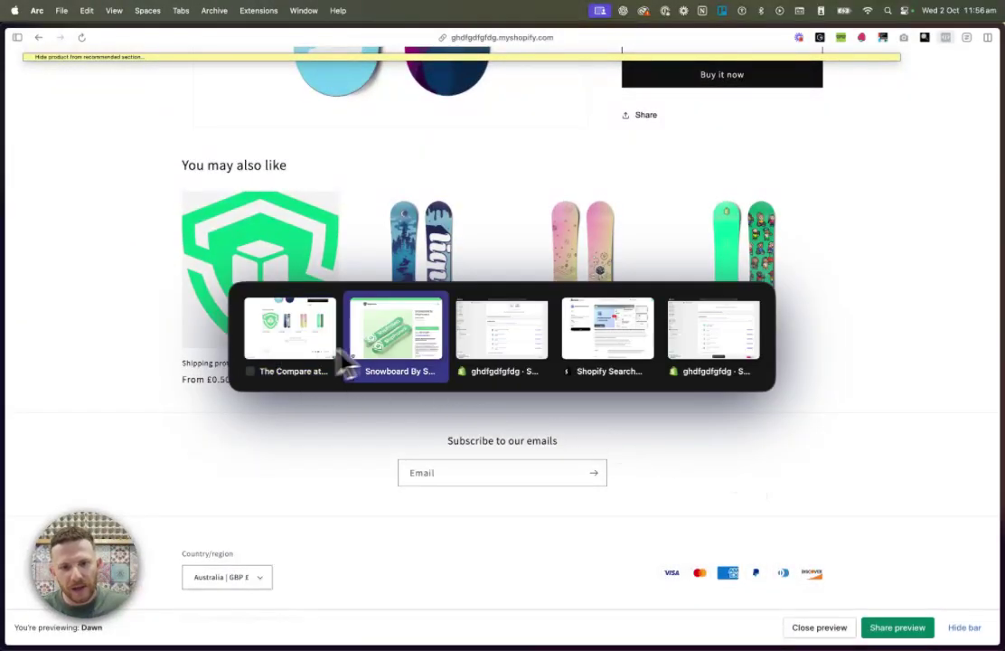
pyautogui.click(854, 115)
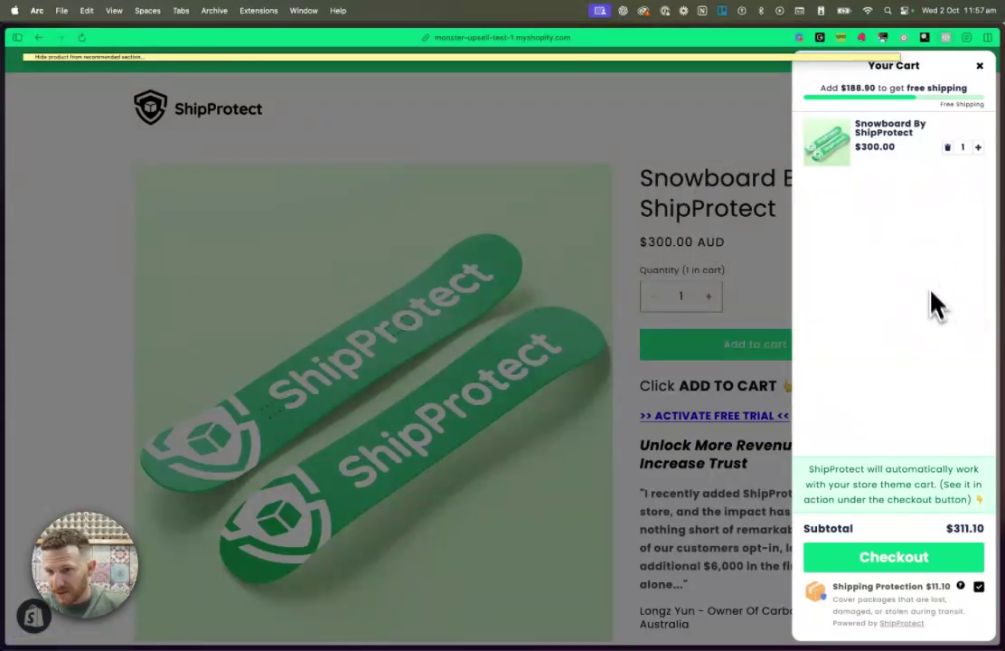
pyautogui.moveTo(884, 595); pyautogui.dragTo(952, 615)
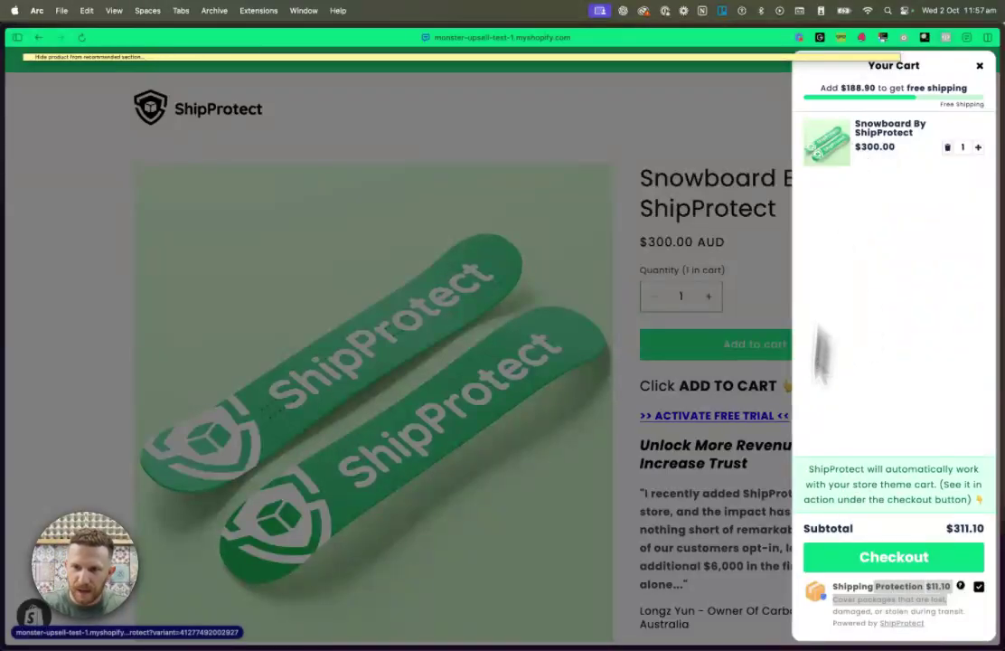
pyautogui.click(960, 275)
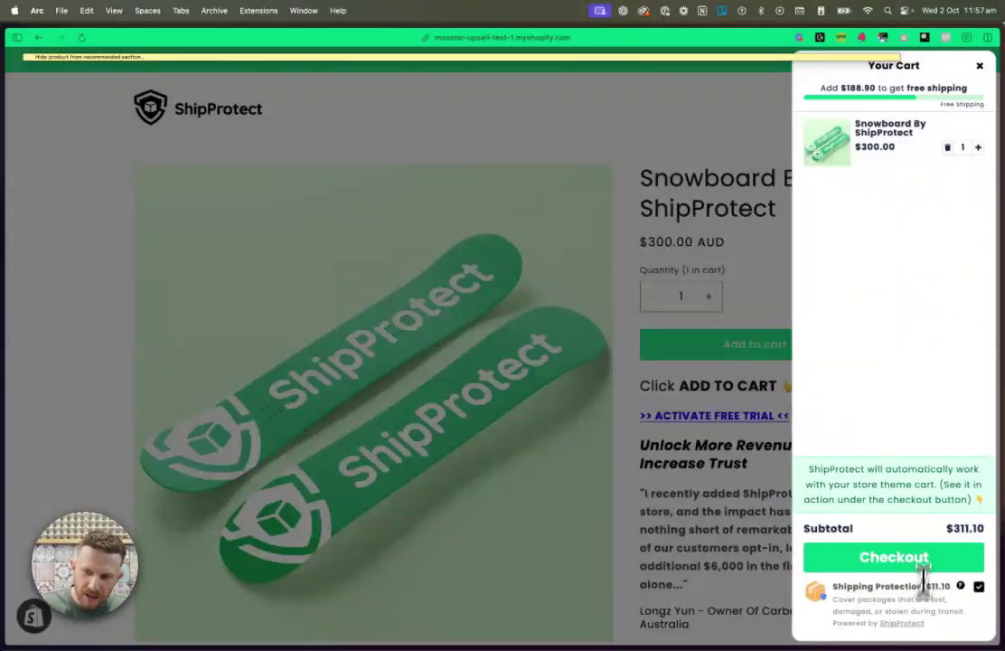
# Step: Close the cart and scroll through the storefront preview
pyautogui.click(736, 258)
pyautogui.hotkey('ctrl', 'Tab')
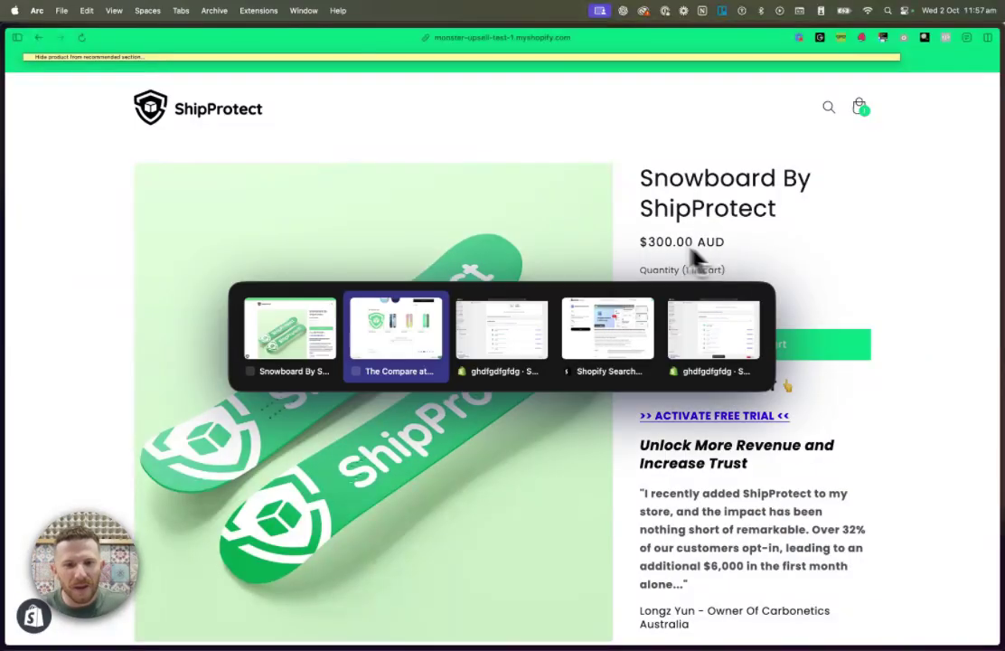
pyautogui.scroll(5, 555, 352)
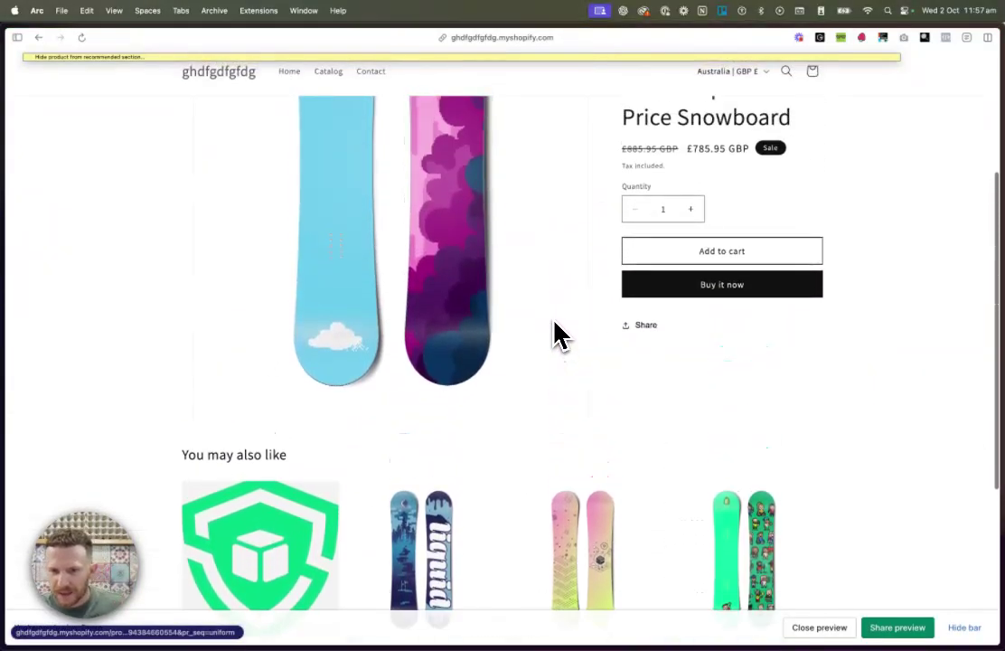
pyautogui.scroll(1, 551, 343)
pyautogui.scroll(-4, 471, 520)
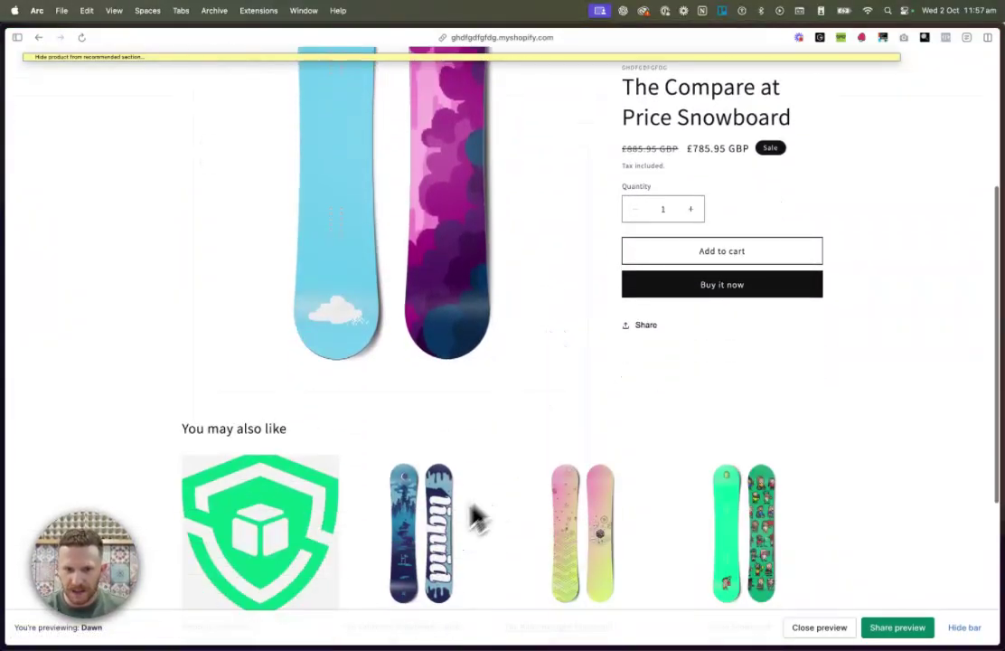
pyautogui.scroll(3, 669, 410)
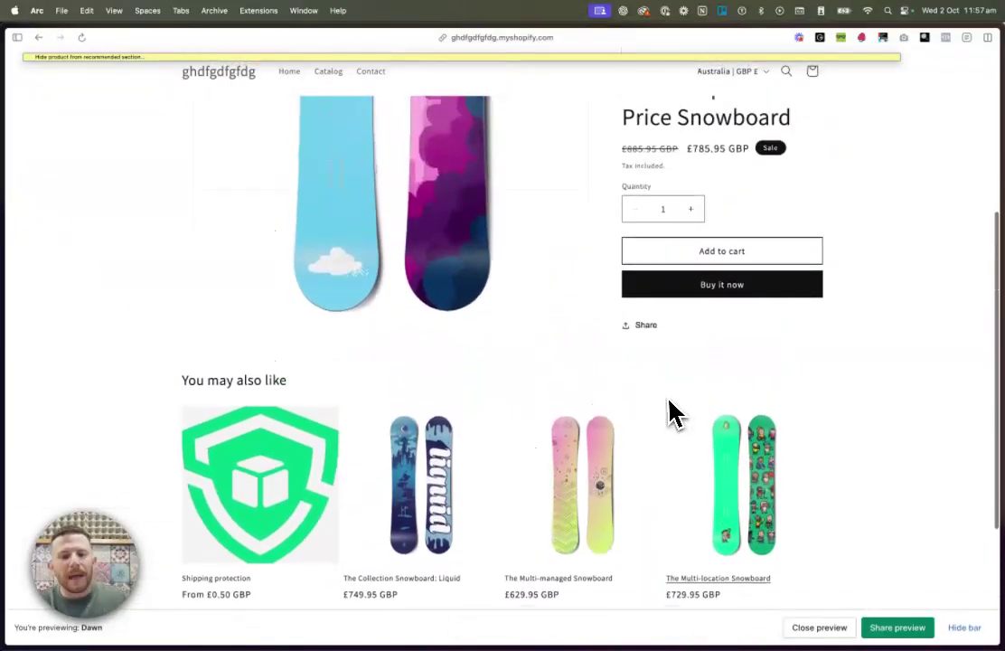
pyautogui.scroll(3, 660, 380)
# Step: Look over the free Shopify Search & Discovery App Store listing, then return to the admin
pyautogui.hotkey('ctrl', 'Tab')
pyautogui.hotkey('ctrl', 'Tab')
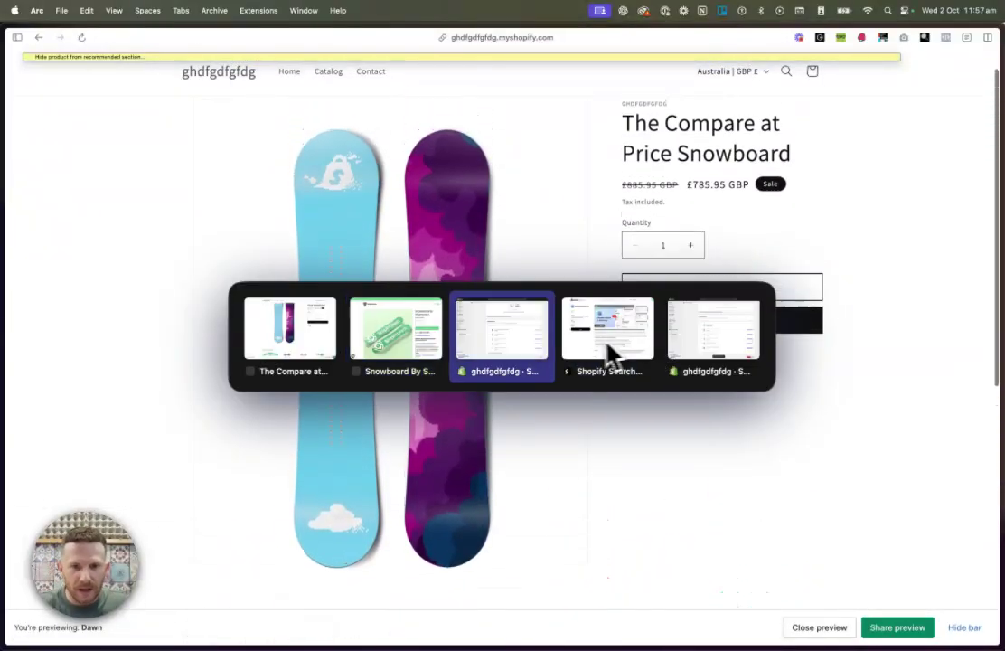
pyautogui.hotkey('ctrl', 'Tab')
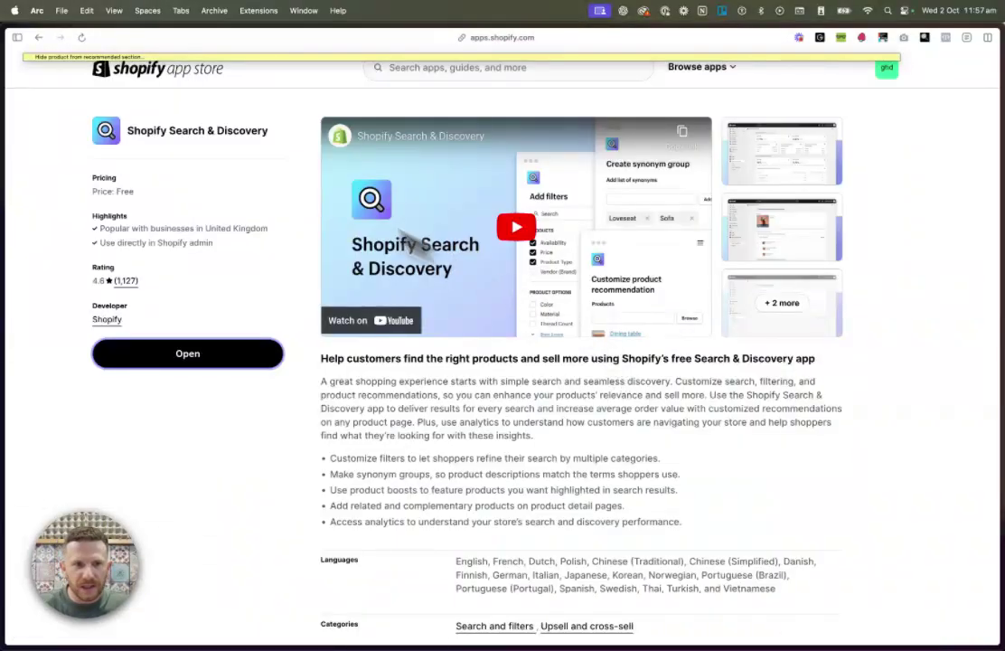
pyautogui.scroll(1, 197, 135)
pyautogui.scroll(-1, 168, 153)
pyautogui.moveTo(154, 133); pyautogui.dragTo(223, 145)
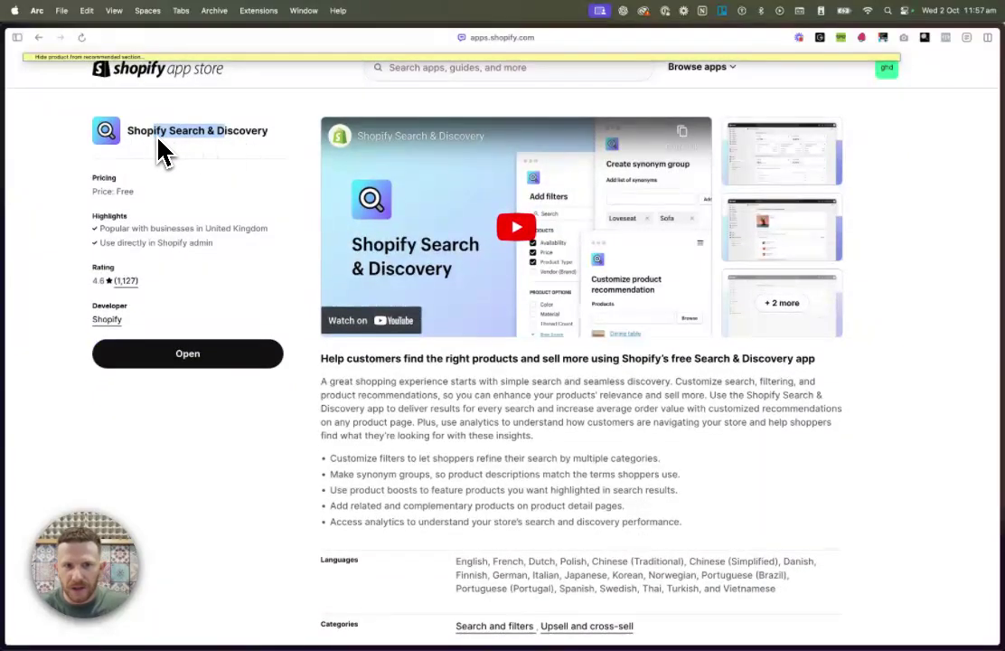
pyautogui.click(472, 72)
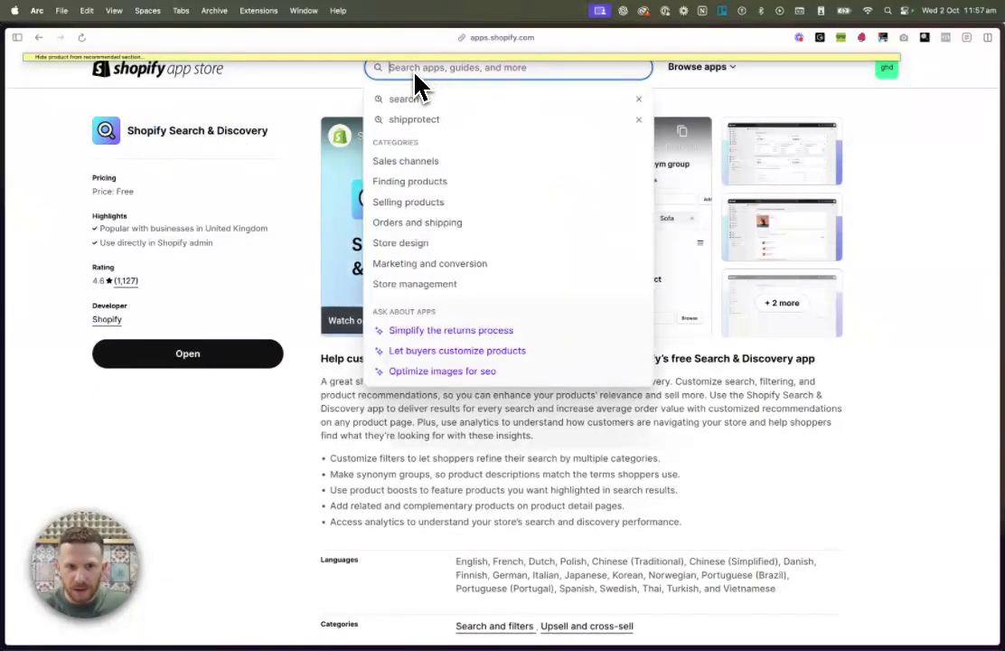
pyautogui.moveTo(190, 135); pyautogui.dragTo(247, 150)
pyautogui.click(594, 471)
pyautogui.scroll(-3, 572, 465)
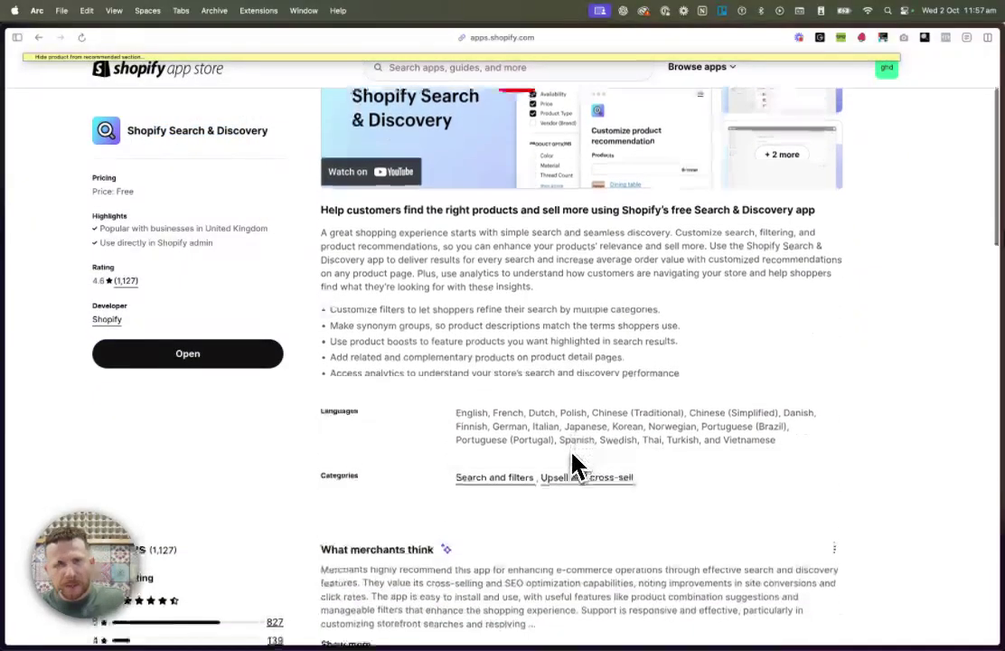
pyautogui.scroll(-2, 569, 465)
pyautogui.scroll(5, 560, 462)
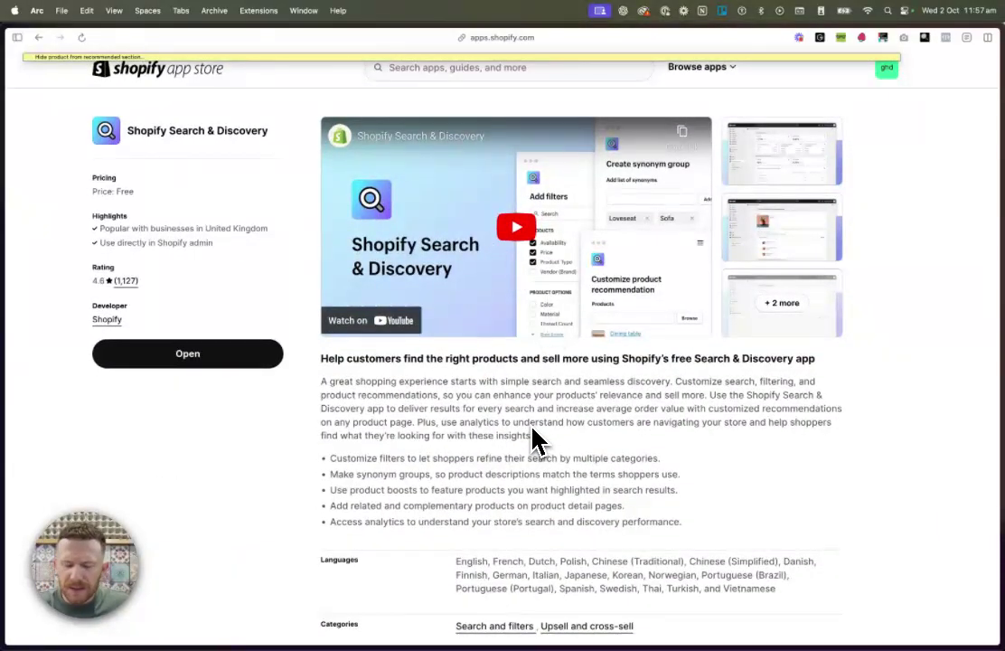
pyautogui.hotkey('ctrl', 'Tab')
pyautogui.hotkey('ctrl', 'Tab')
pyautogui.hotkey('ctrl', 'Tab')
pyautogui.hotkey('ctrl', 'Tab')
# Step: Open Search & Discovery's Product recommendations list and scroll through the products
pyautogui.click(619, 359)
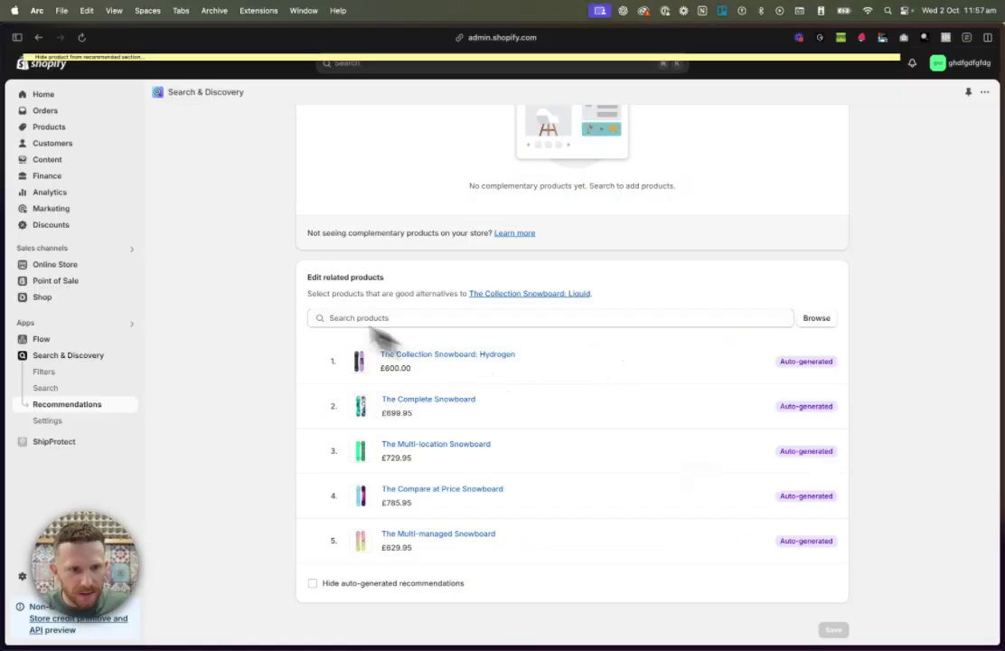
pyautogui.click(40, 358)
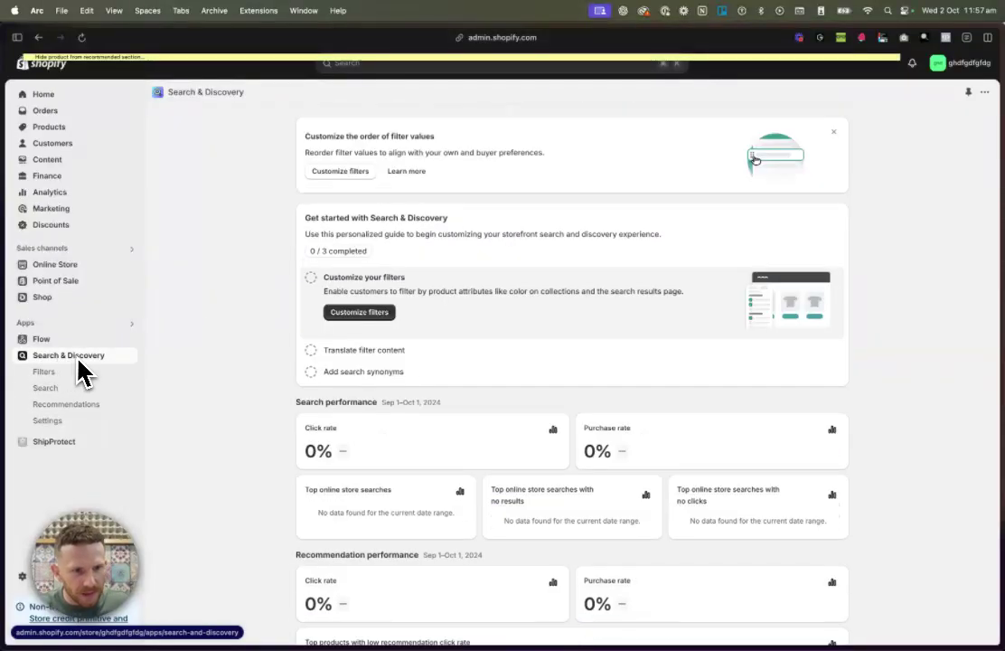
pyautogui.click(67, 404)
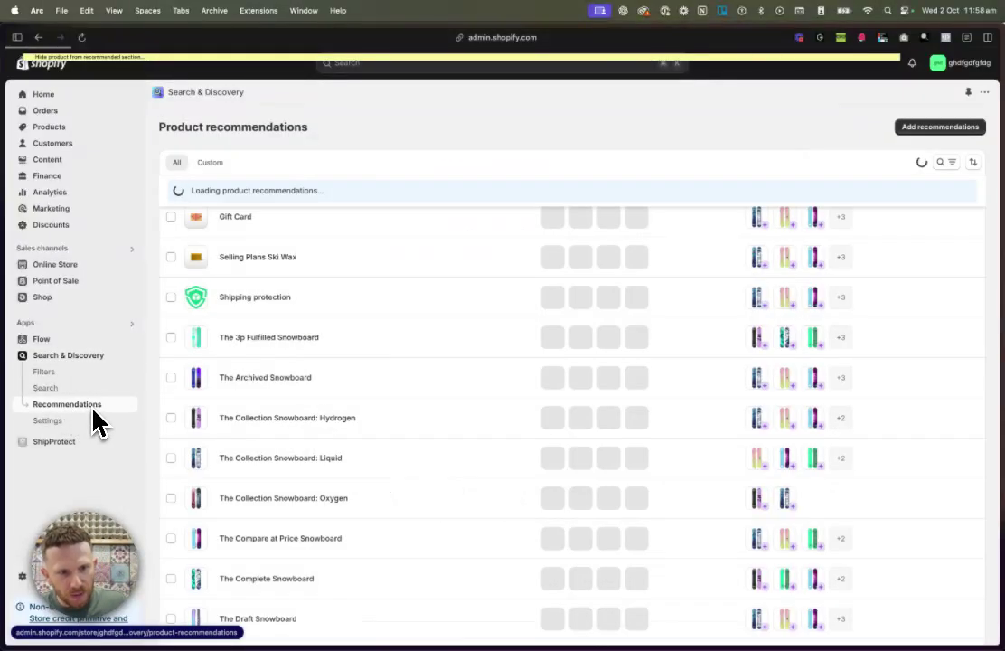
pyautogui.scroll(-3, 321, 354)
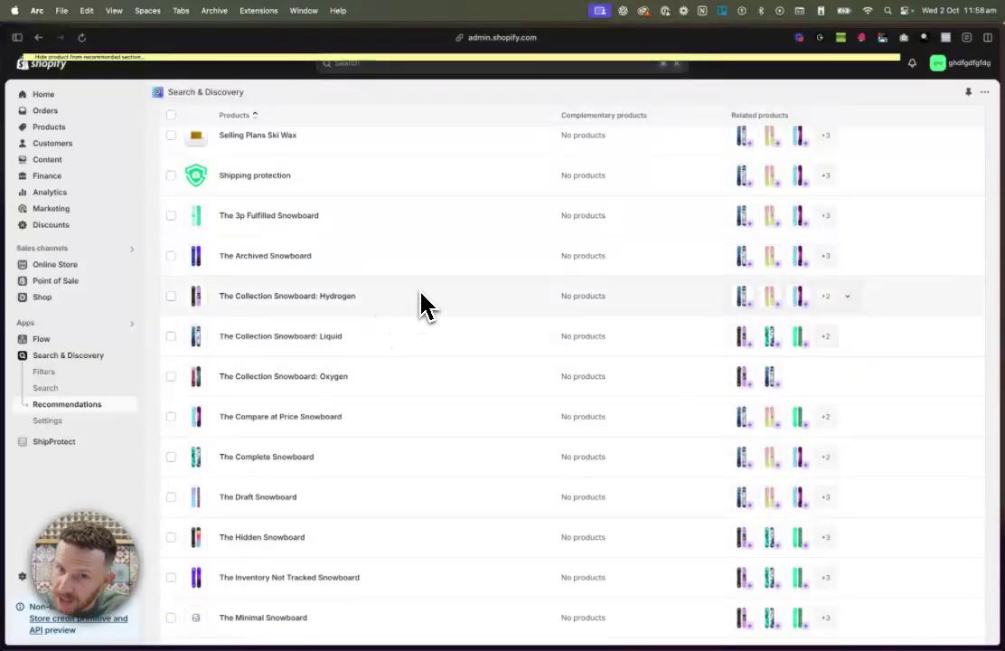
pyautogui.scroll(4, 422, 303)
pyautogui.scroll(-6, 449, 291)
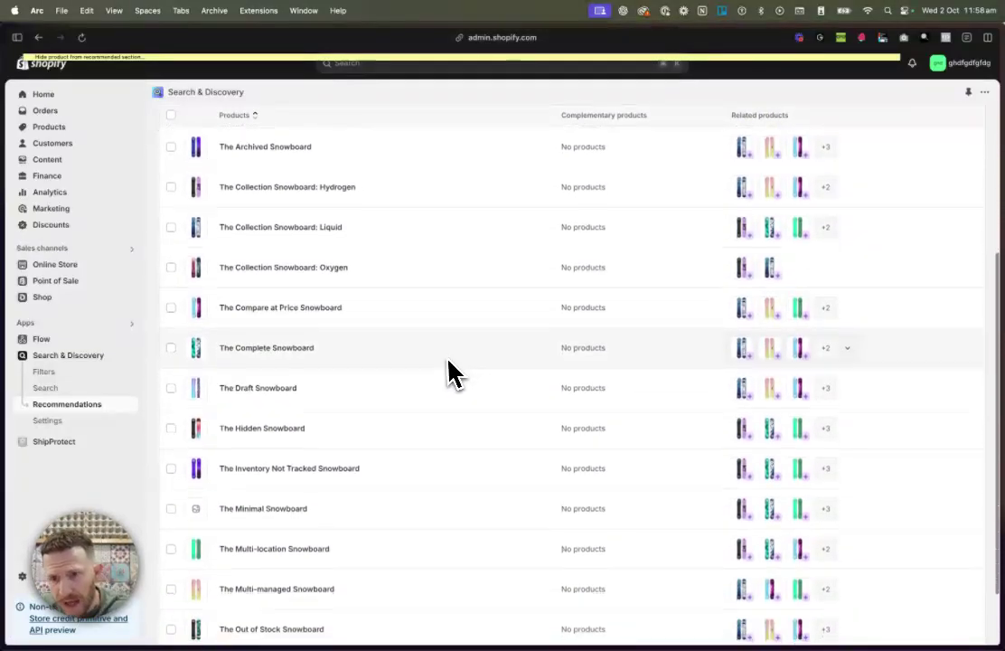
pyautogui.scroll(4, 449, 373)
pyautogui.scroll(-2, 344, 298)
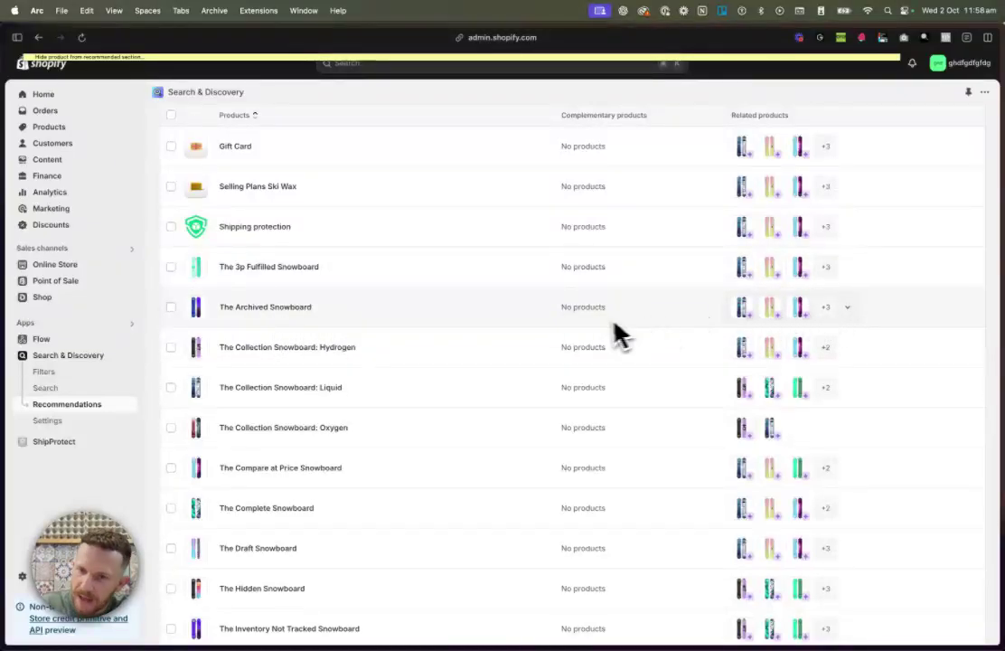
# Step: Tick Hide auto-generated recommendations for The Archived Snowboard's six related products, leaving it unsaved
pyautogui.click(651, 315)
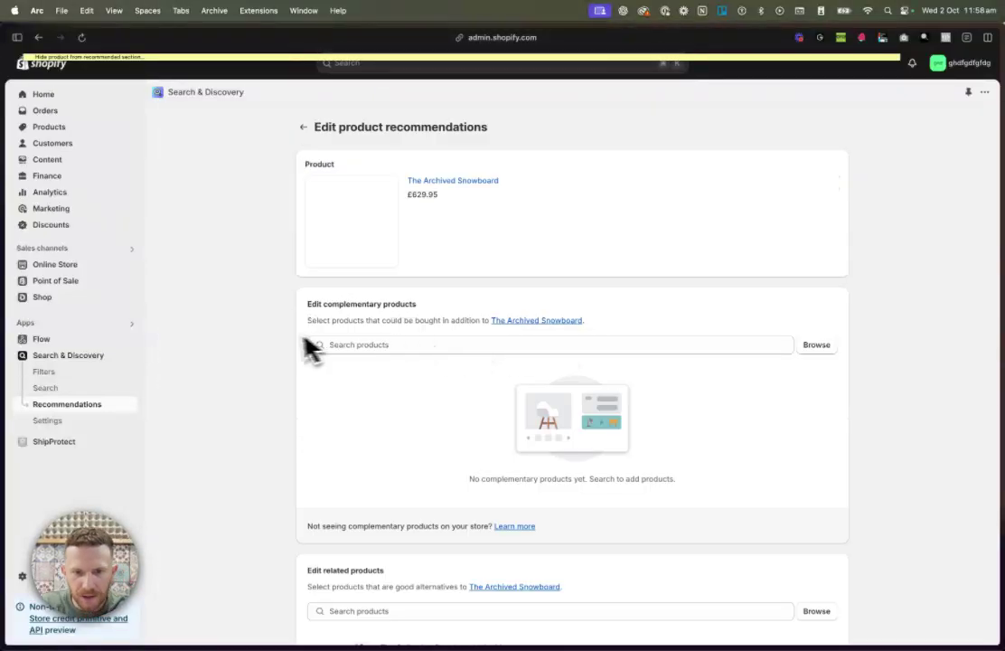
pyautogui.scroll(-5, 302, 348)
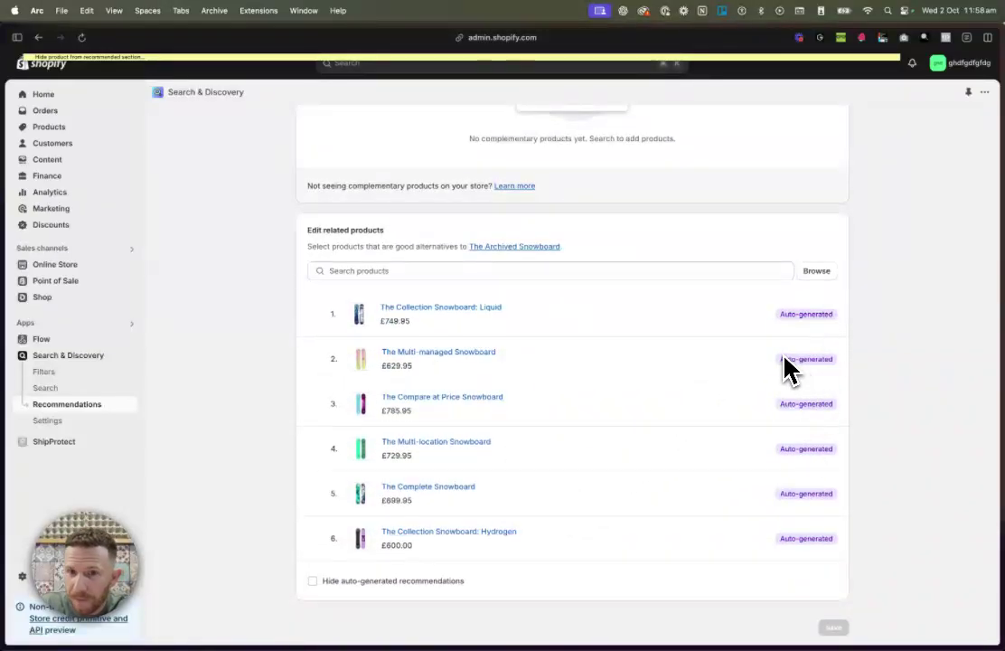
pyautogui.scroll(5, 713, 352)
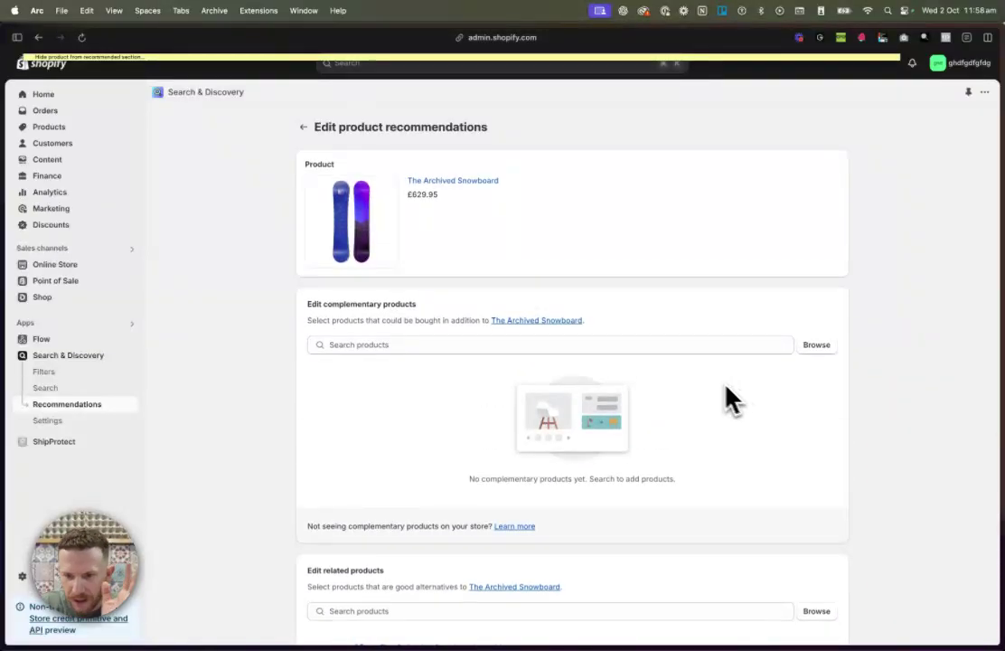
pyautogui.scroll(-5, 714, 393)
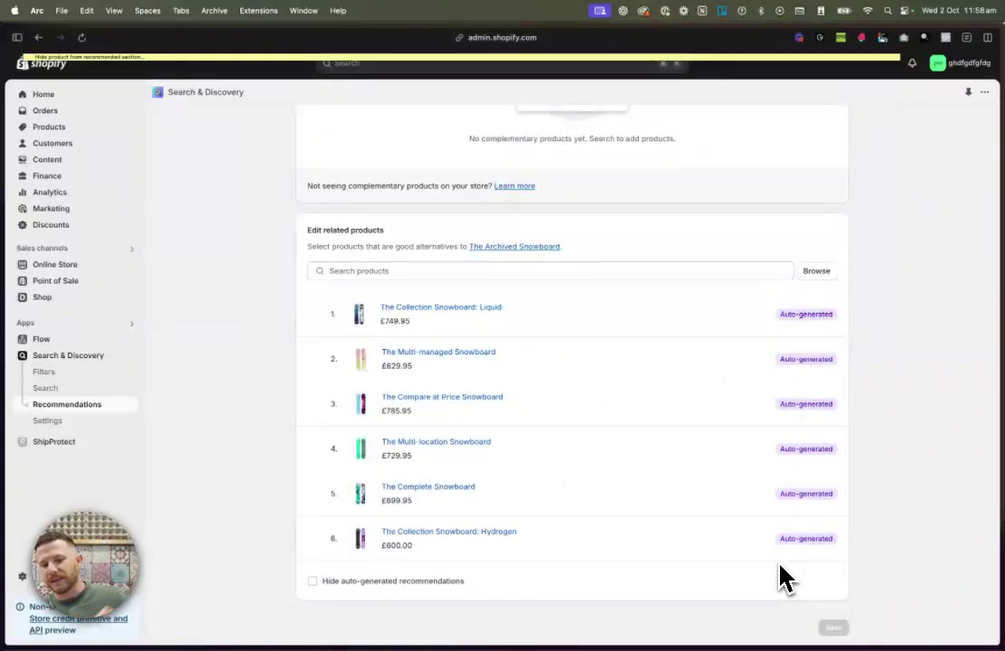
pyautogui.moveTo(768, 421); pyautogui.dragTo(402, 412)
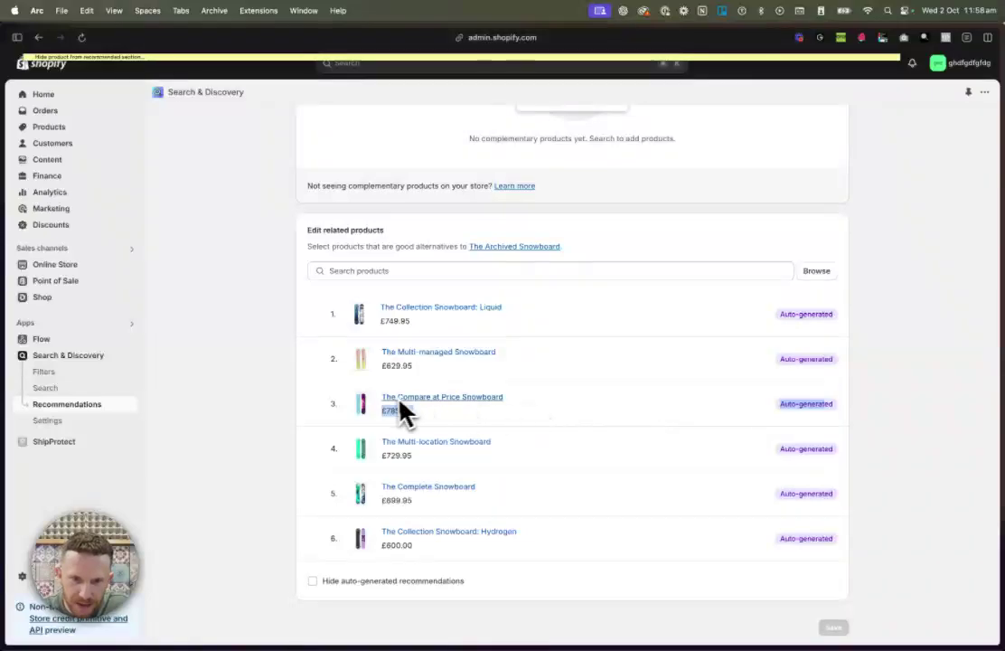
pyautogui.click(811, 416)
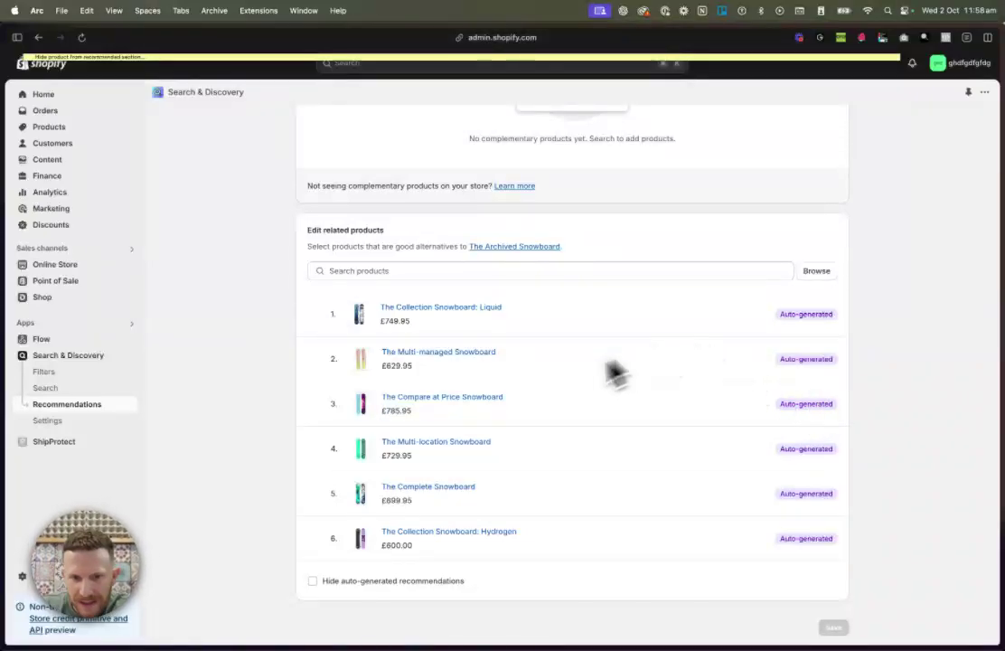
pyautogui.click(311, 581)
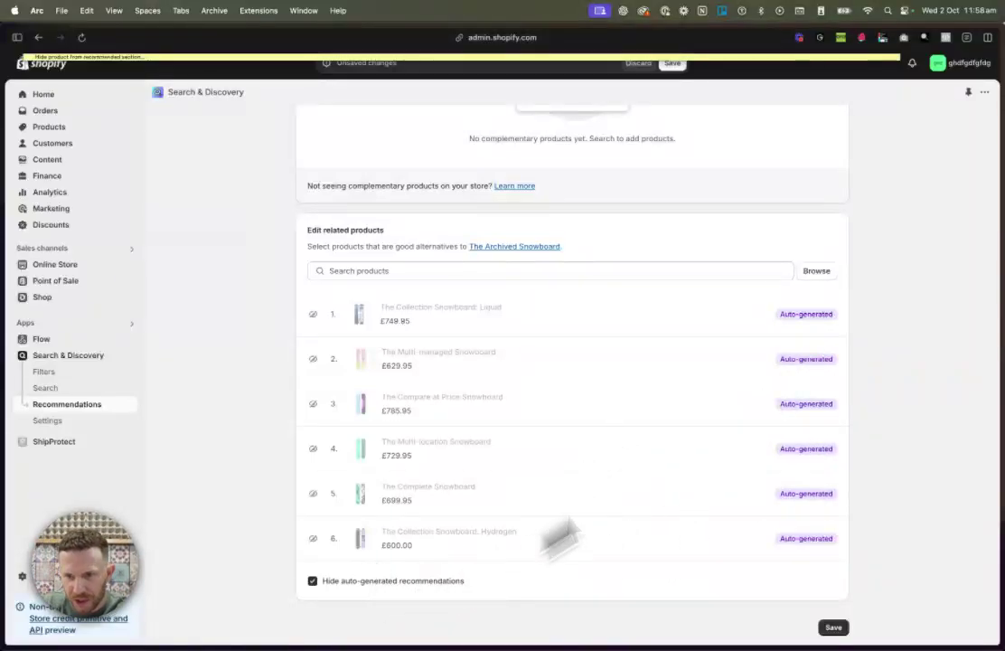
# Step: Open the Add products picker and cancel without adding anything
pyautogui.click(814, 272)
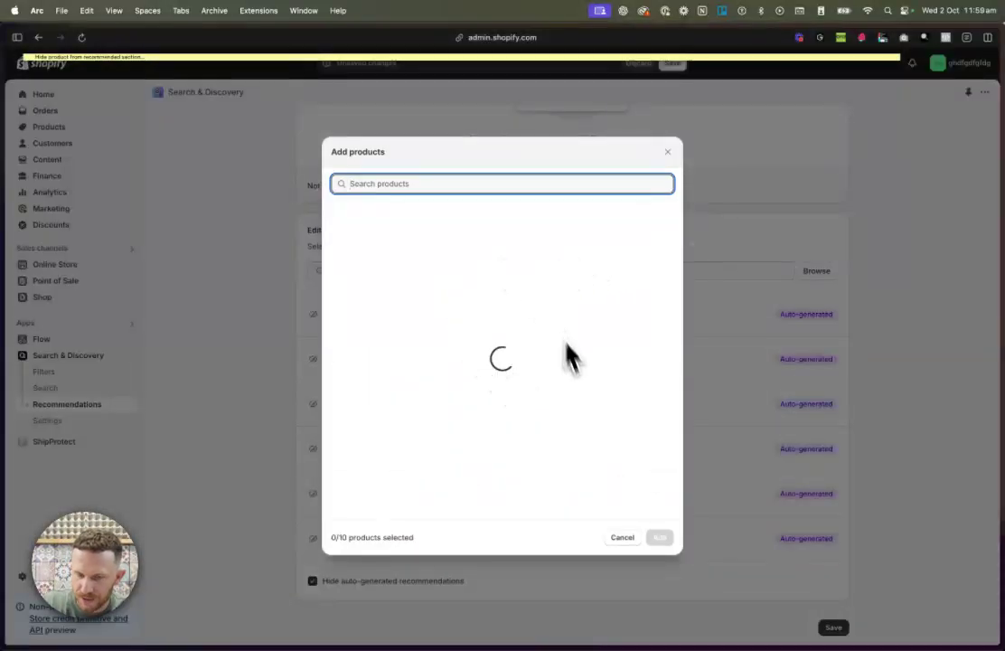
pyautogui.scroll(-5, 542, 425)
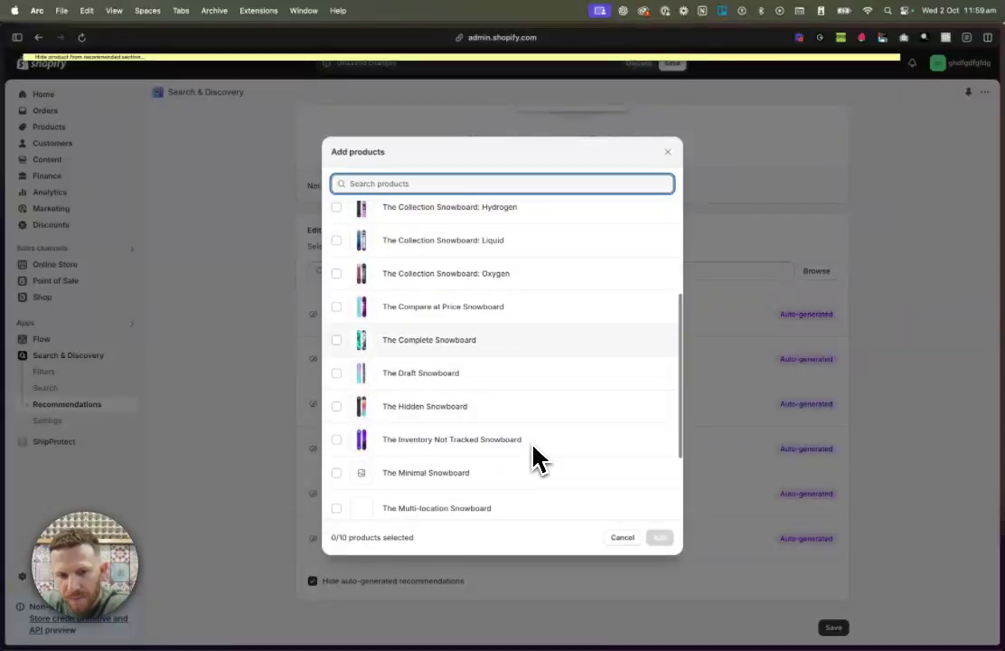
pyautogui.click(620, 536)
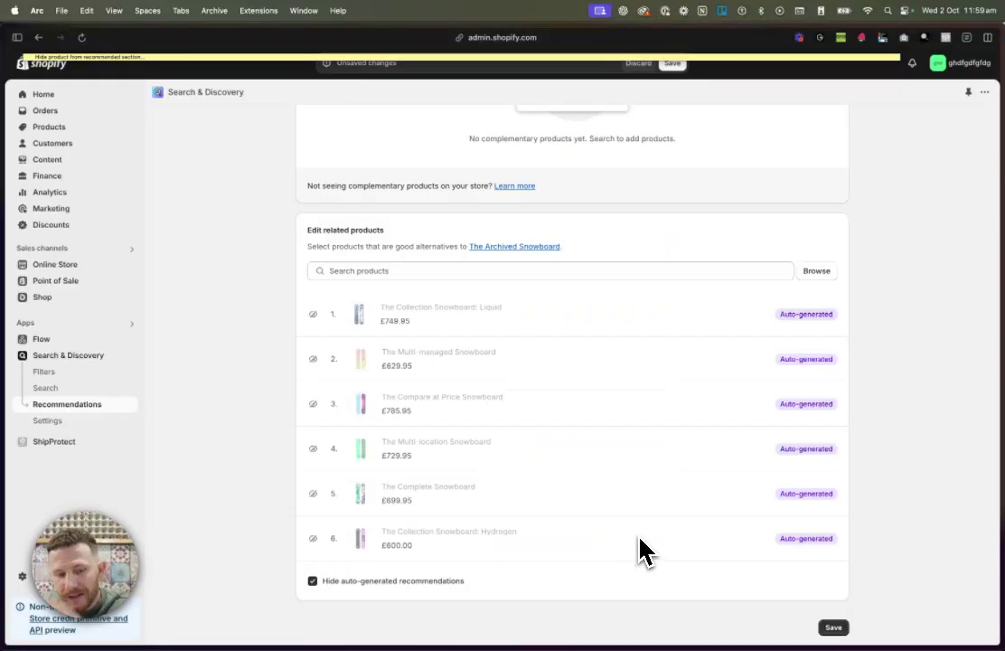
# Step: Scroll to the top and go back, bringing up the Unsaved changes warning
pyautogui.scroll(2, 588, 578)
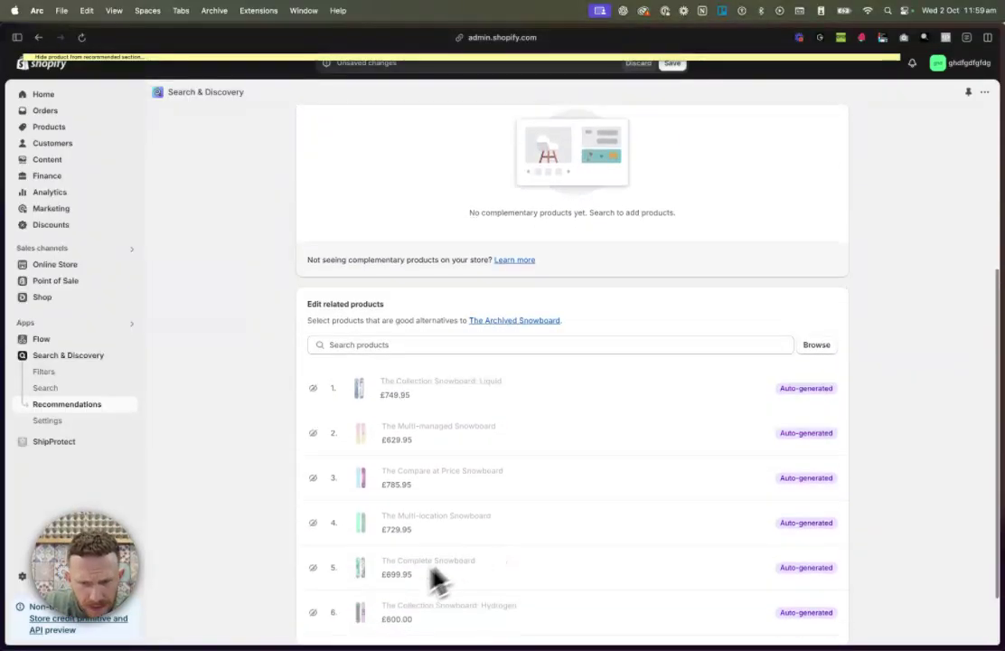
pyautogui.scroll(-2, 434, 561)
pyautogui.scroll(3, 623, 531)
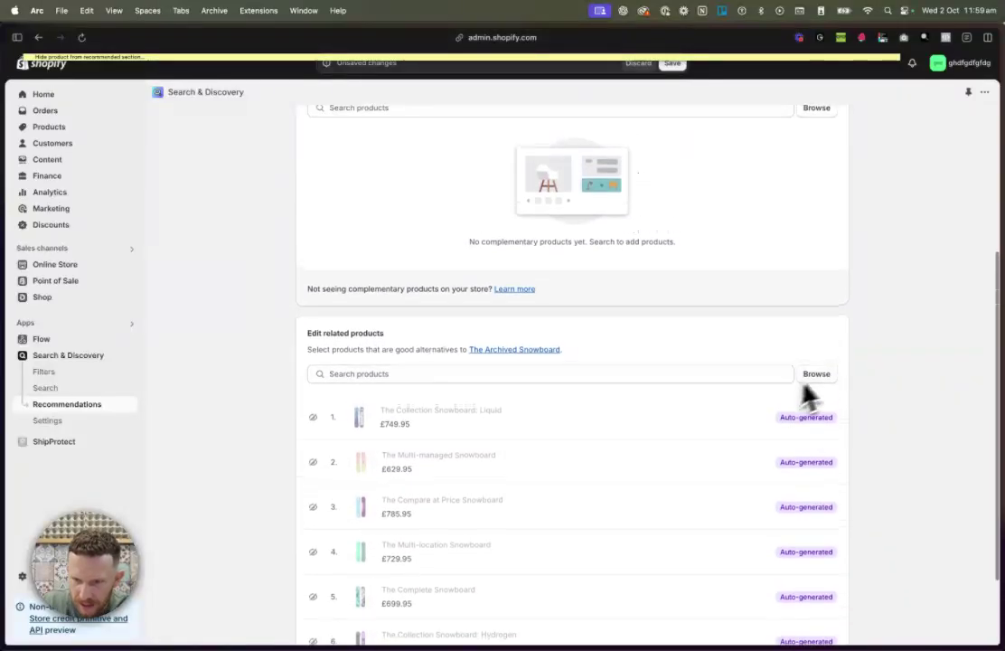
pyautogui.scroll(5, 741, 398)
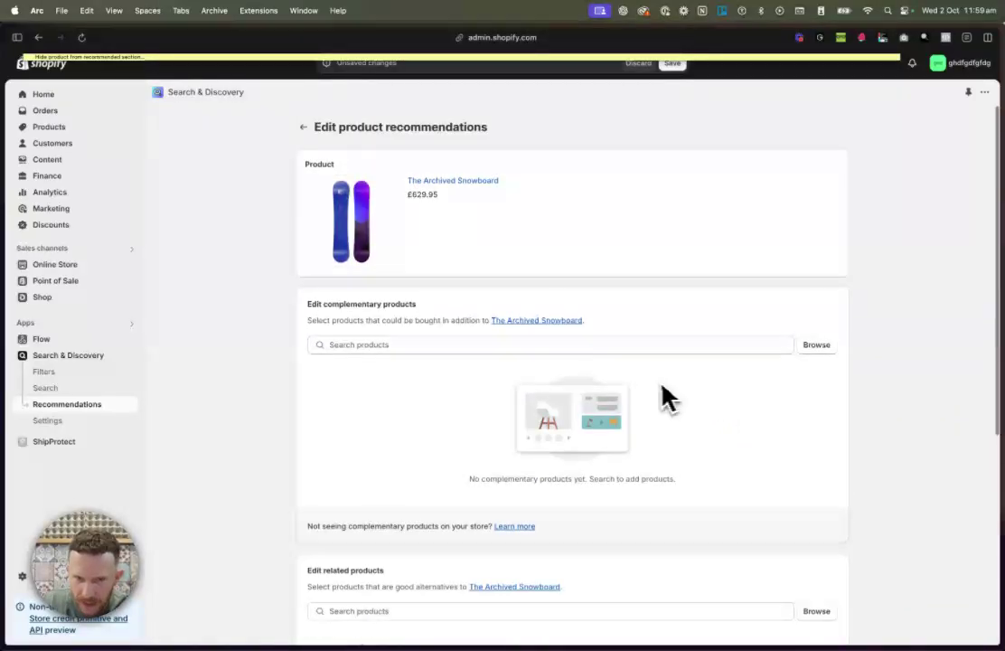
pyautogui.click(305, 129)
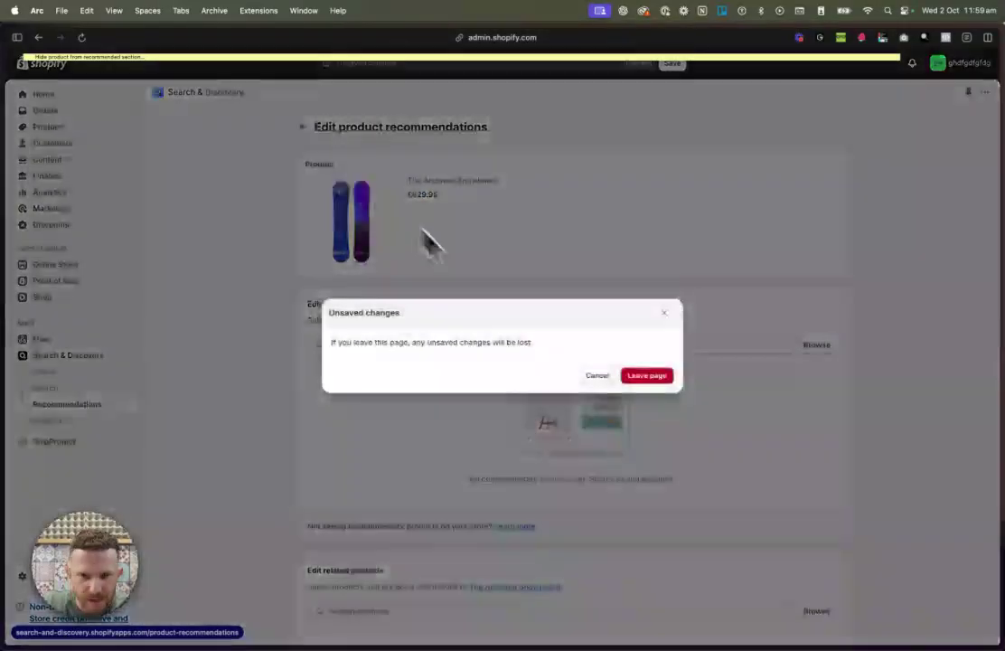
# Step: Choose Leave page to discard the edits and scroll the Product recommendations list
pyautogui.click(641, 376)
pyautogui.scroll(-3, 488, 391)
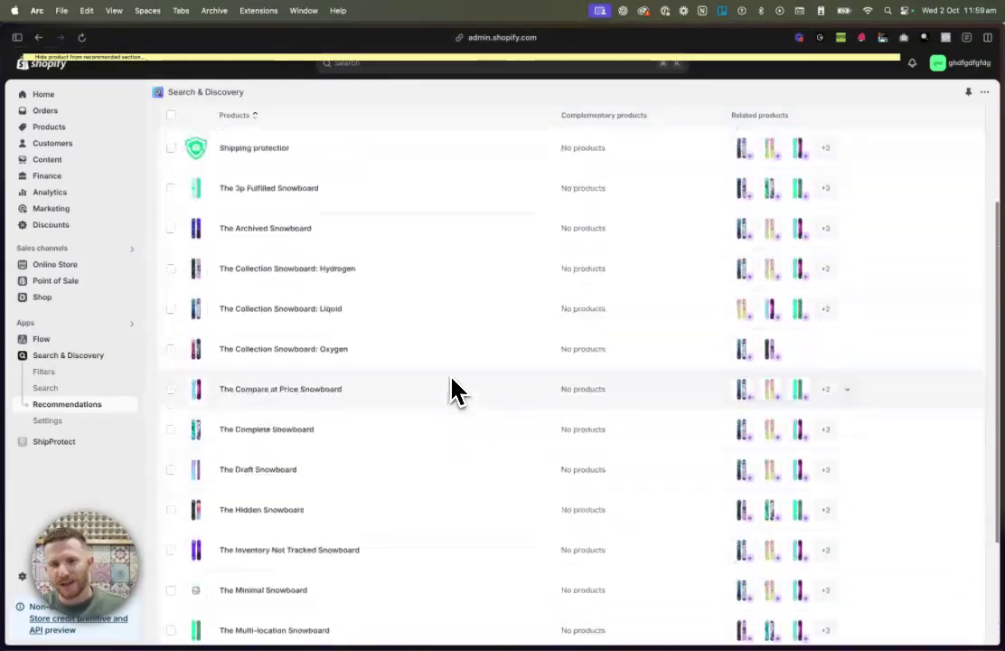
pyautogui.scroll(-3, 486, 371)
pyautogui.scroll(-3, 488, 366)
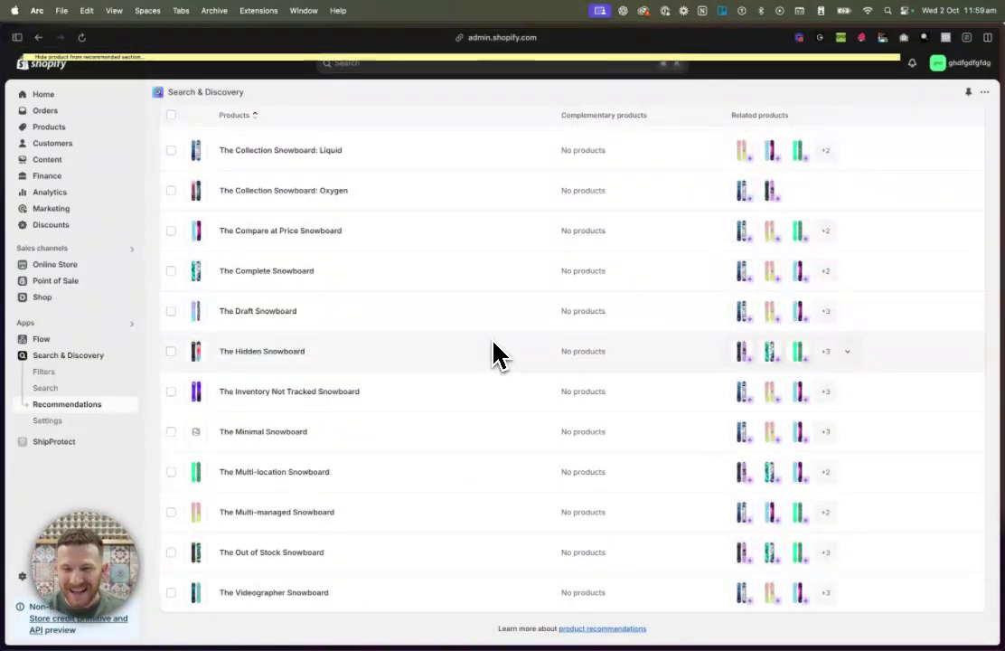
pyautogui.scroll(5, 496, 352)
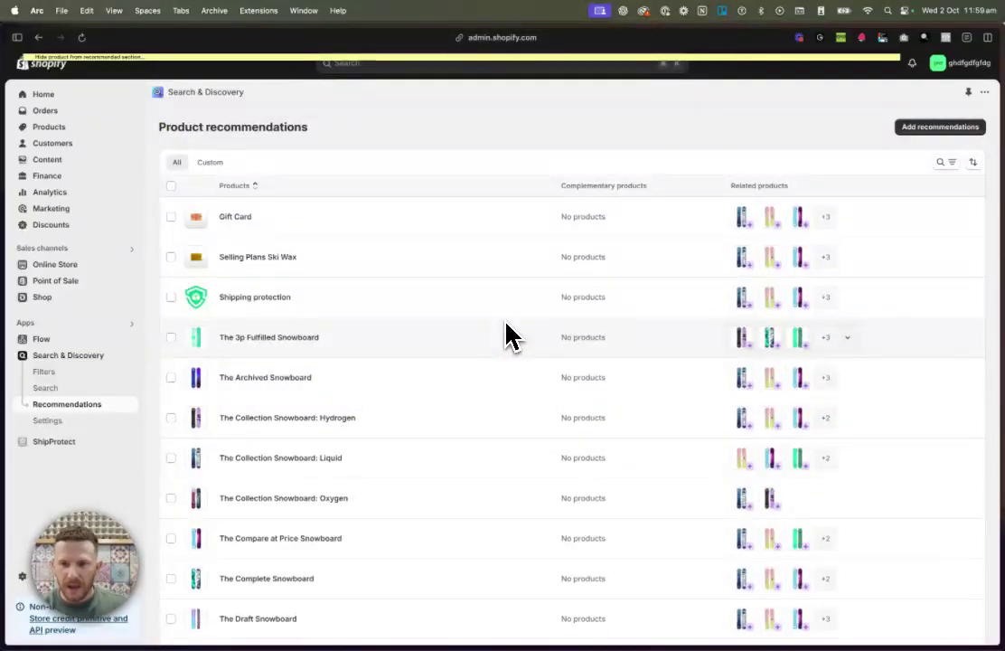
# Step: Expand and resize the how-to sticky, adding a blank line after 'Add code in correct place:'
pyautogui.doubleClick(409, 58)
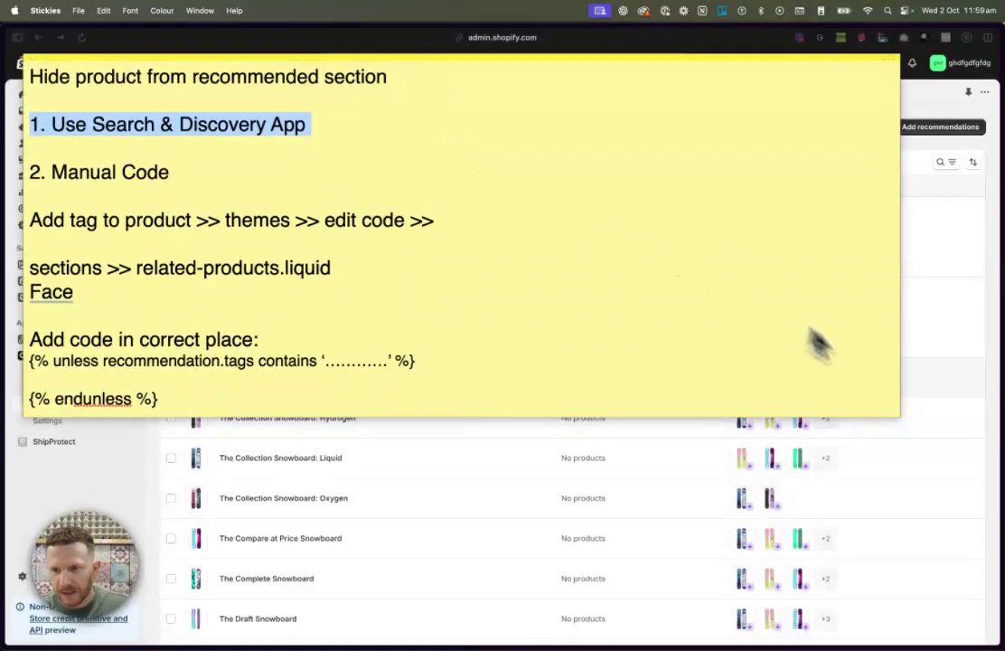
pyautogui.moveTo(899, 416); pyautogui.dragTo(739, 446)
pyautogui.click(468, 358)
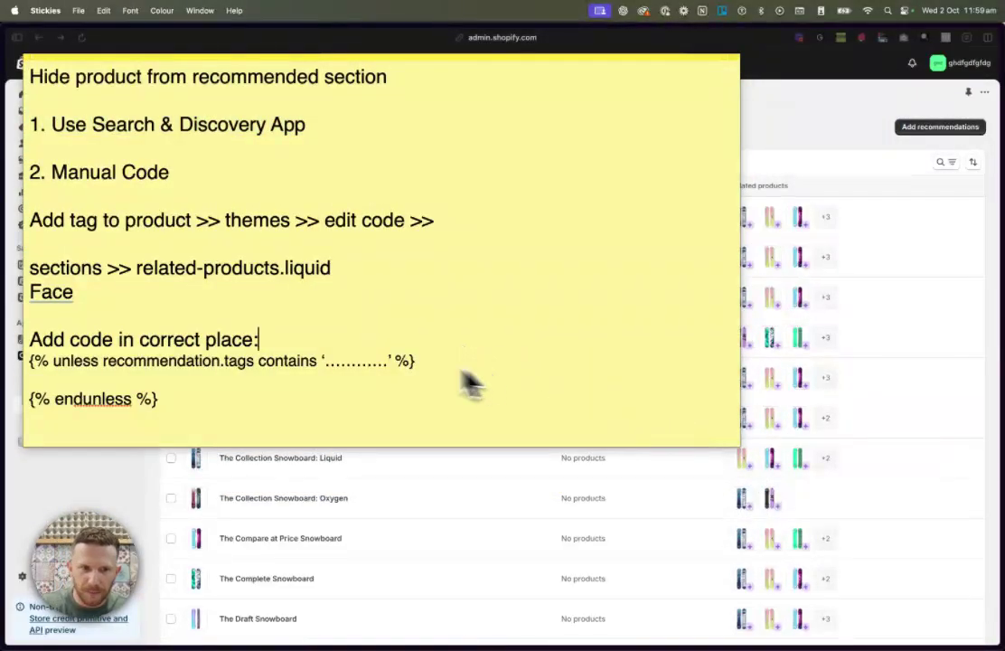
pyautogui.press('Return')
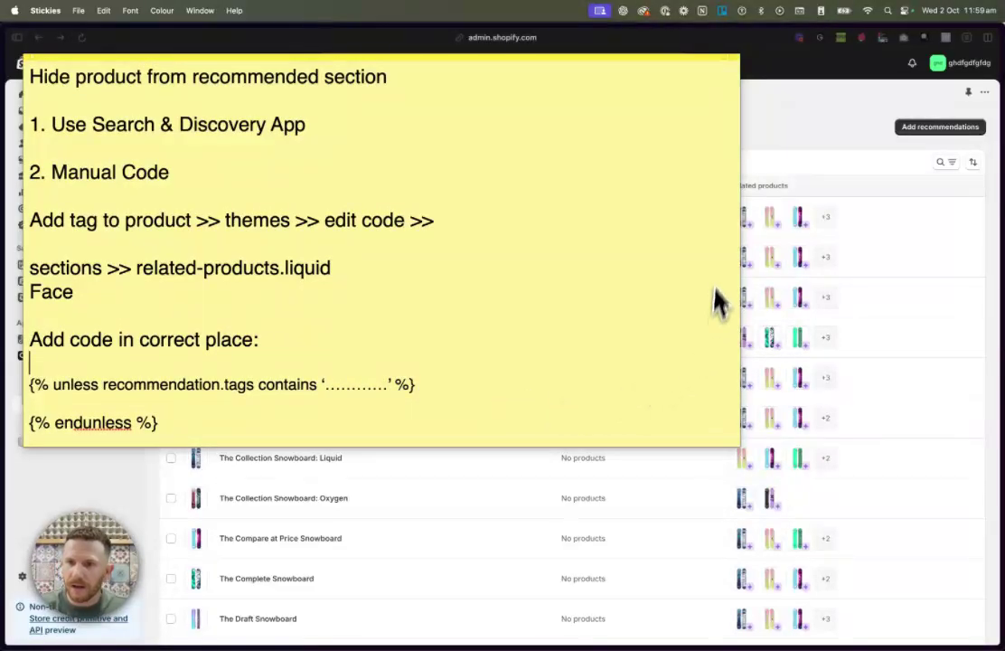
pyautogui.click(803, 117)
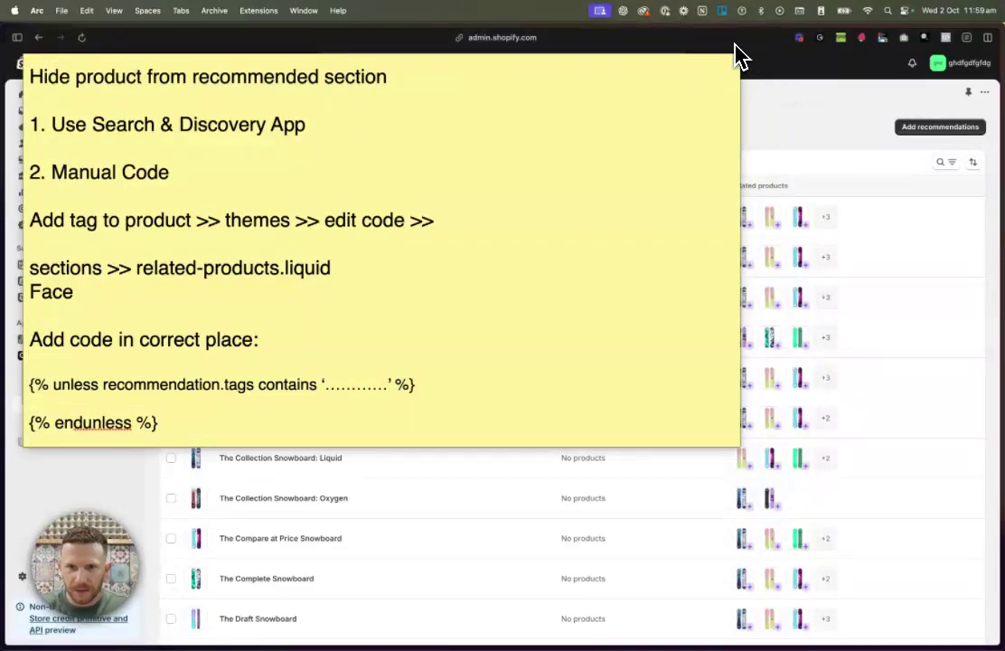
# Step: Collapse the sticky note and go to Online Store > Themes, where Dawn is current
pyautogui.doubleClick(685, 61)
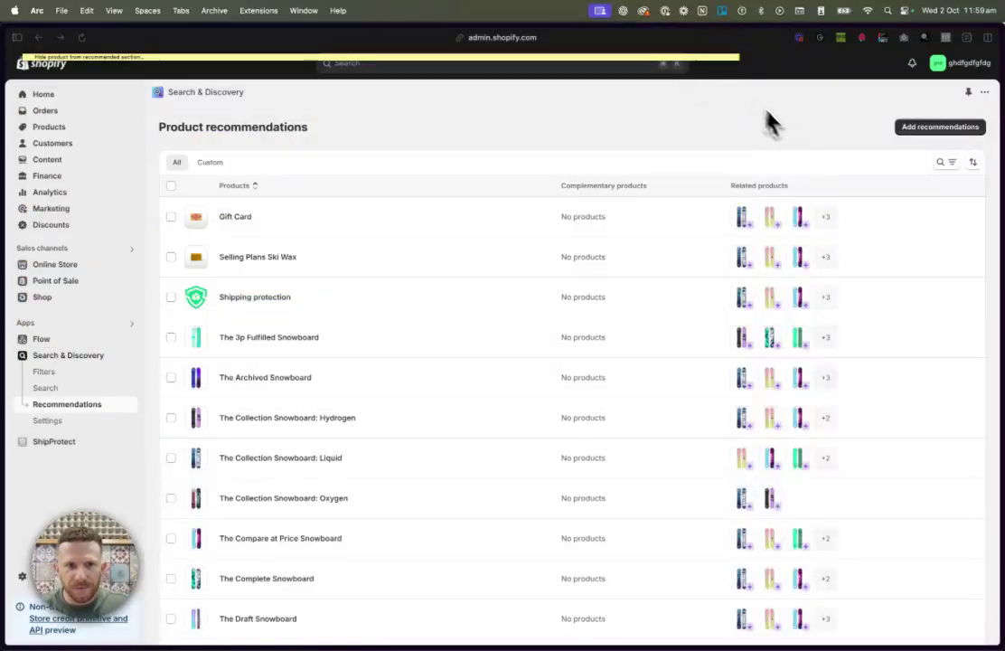
pyautogui.scroll(-2, 669, 145)
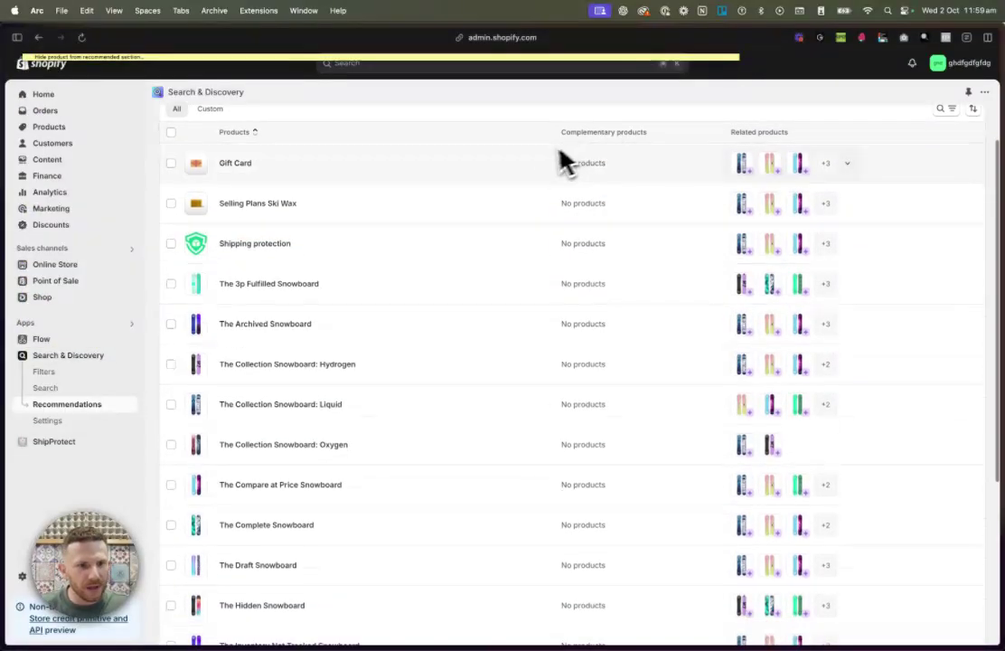
pyautogui.click(74, 268)
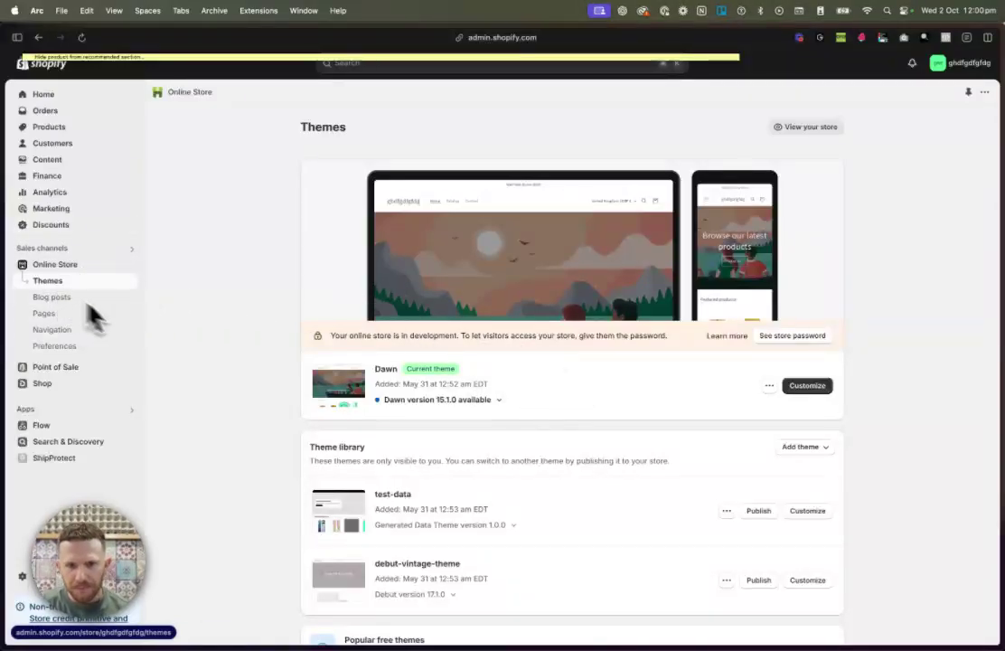
# Step: Duplicate the Dawn theme to create Copy of Dawn
pyautogui.click(769, 386)
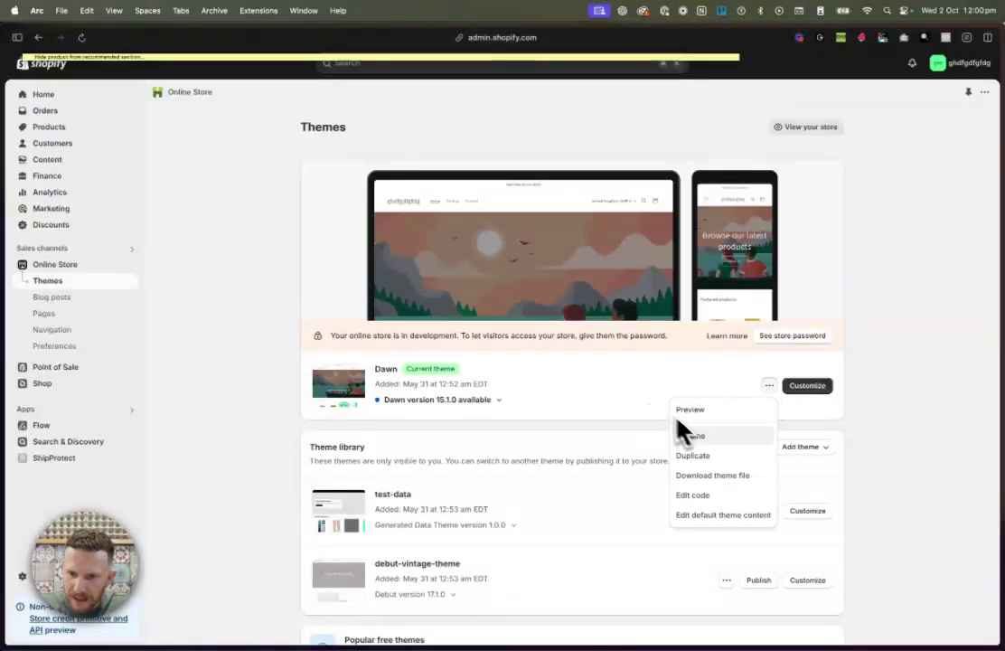
pyautogui.click(692, 456)
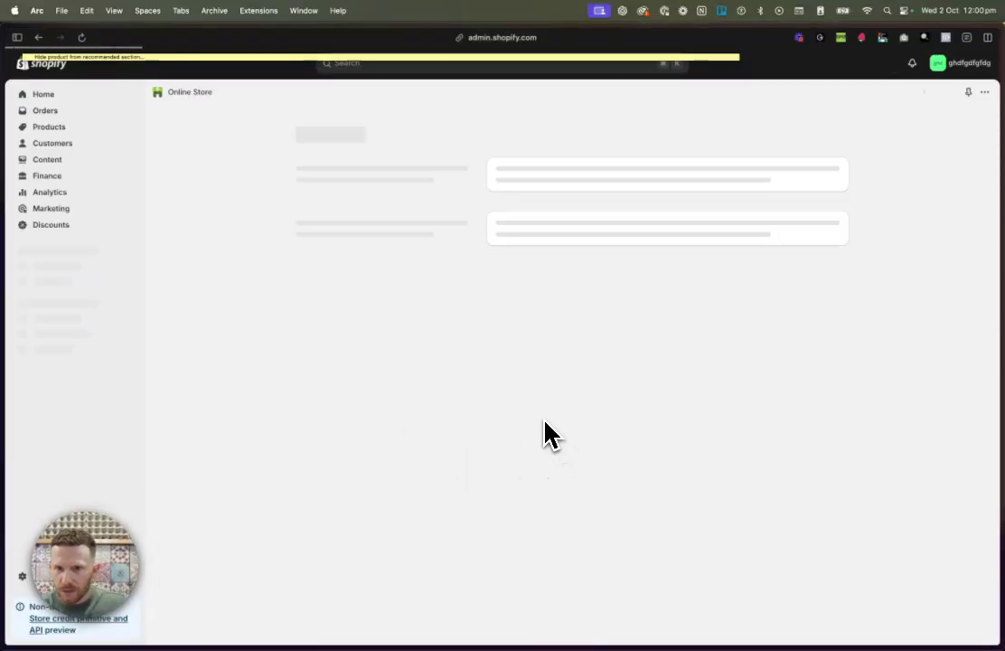
pyautogui.scroll(-2, 449, 423)
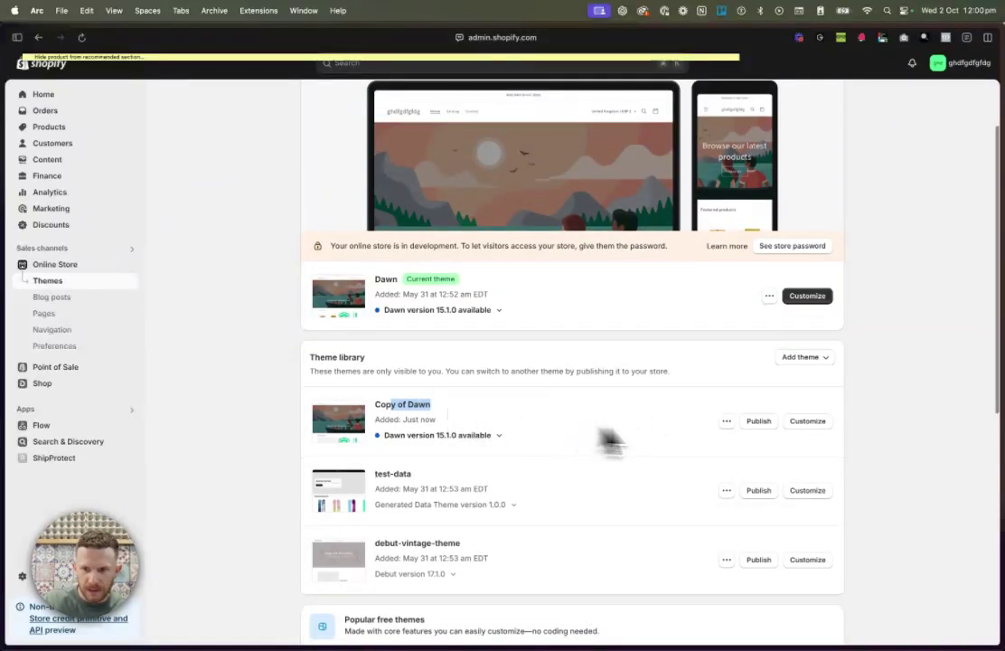
# Step: Rename Copy of Dawn to 'Dawn - recommender hide' and save
pyautogui.click(725, 422)
pyautogui.click(668, 468)
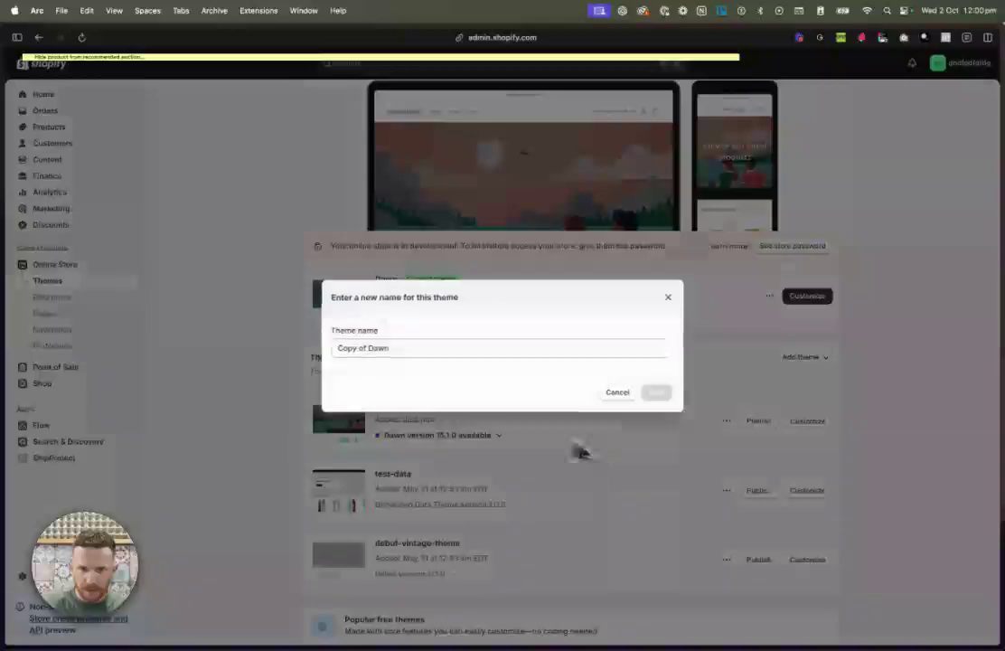
pyautogui.moveTo(370, 348); pyautogui.dragTo(331, 349)
pyautogui.press('BackSpace')
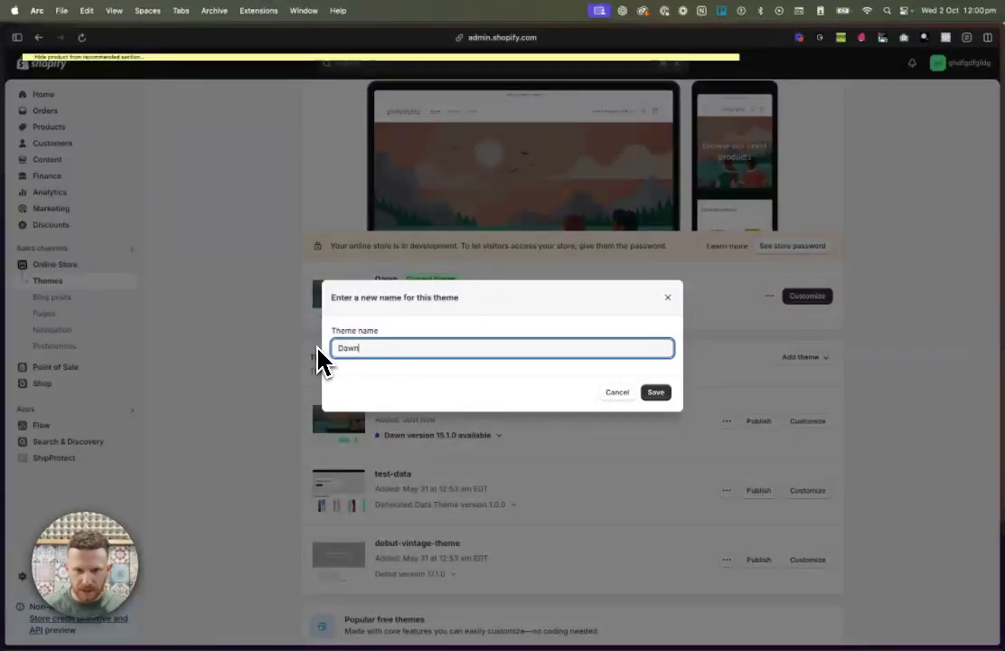
pyautogui.write('- backup')
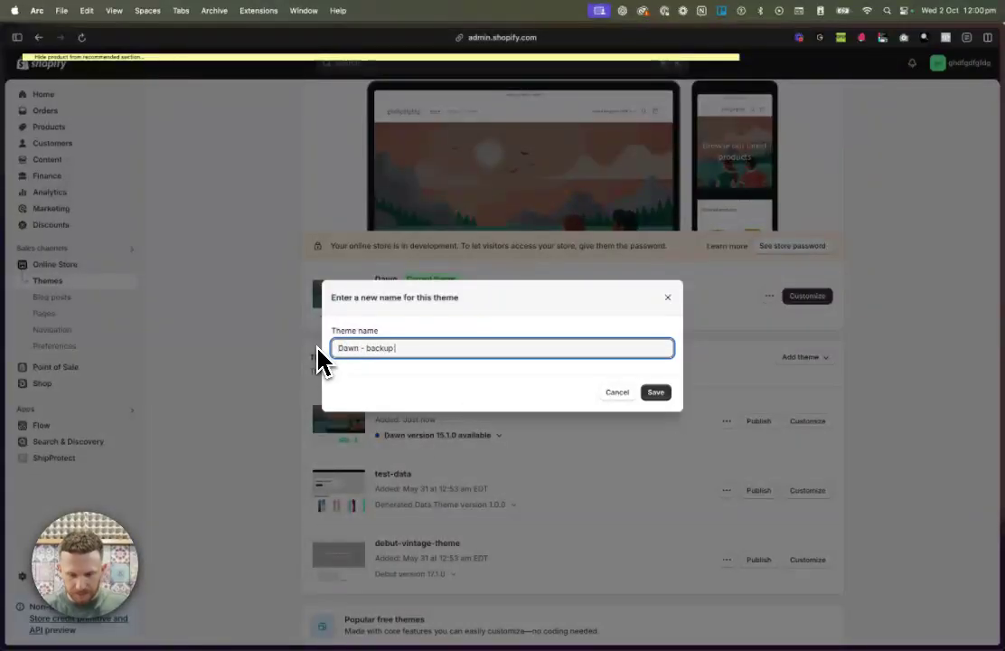
pyautogui.press('BackSpace')
pyautogui.press('BackSpace')
pyautogui.press('BackSpace')
pyautogui.press('BackSpace')
pyautogui.press('BackSpace')
pyautogui.press('BackSpace')
pyautogui.press('BackSpace')
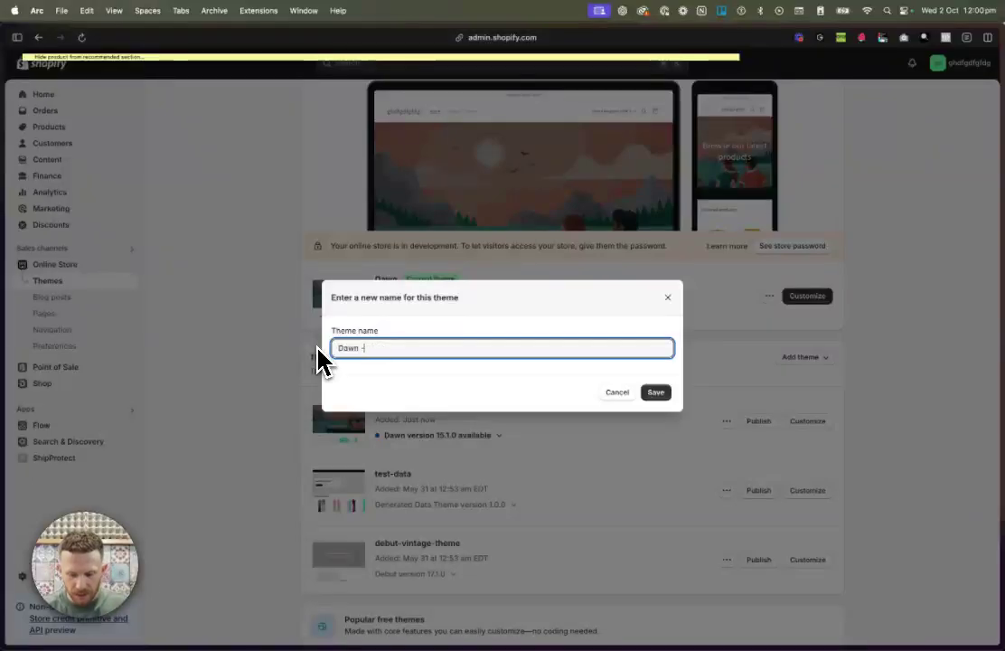
pyautogui.write('recovr')
pyautogui.press('BackSpace')
pyautogui.press('BackSpace')
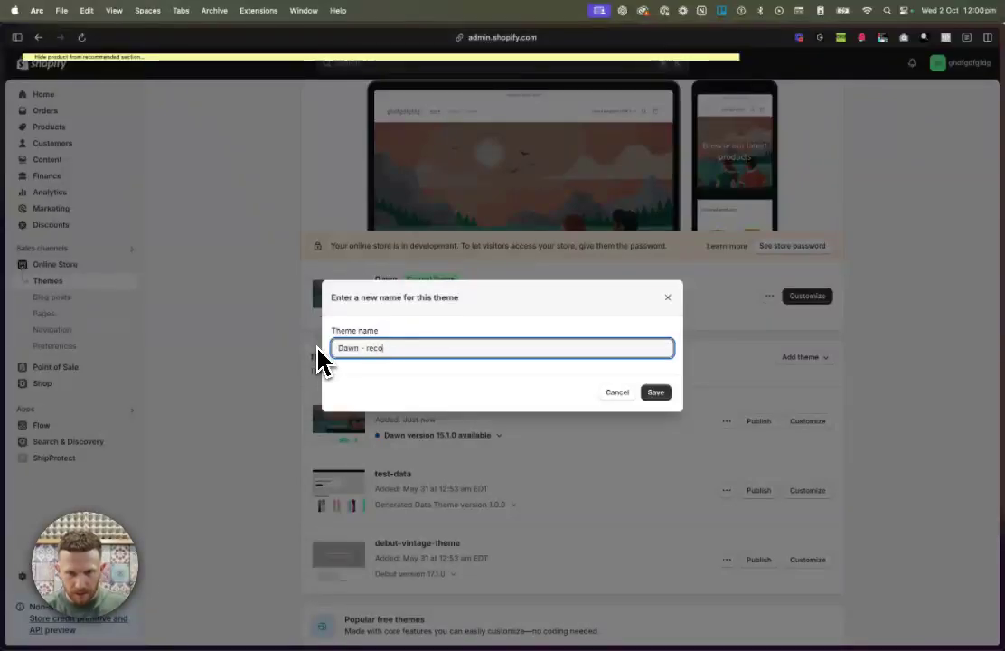
pyautogui.write('mmender ')
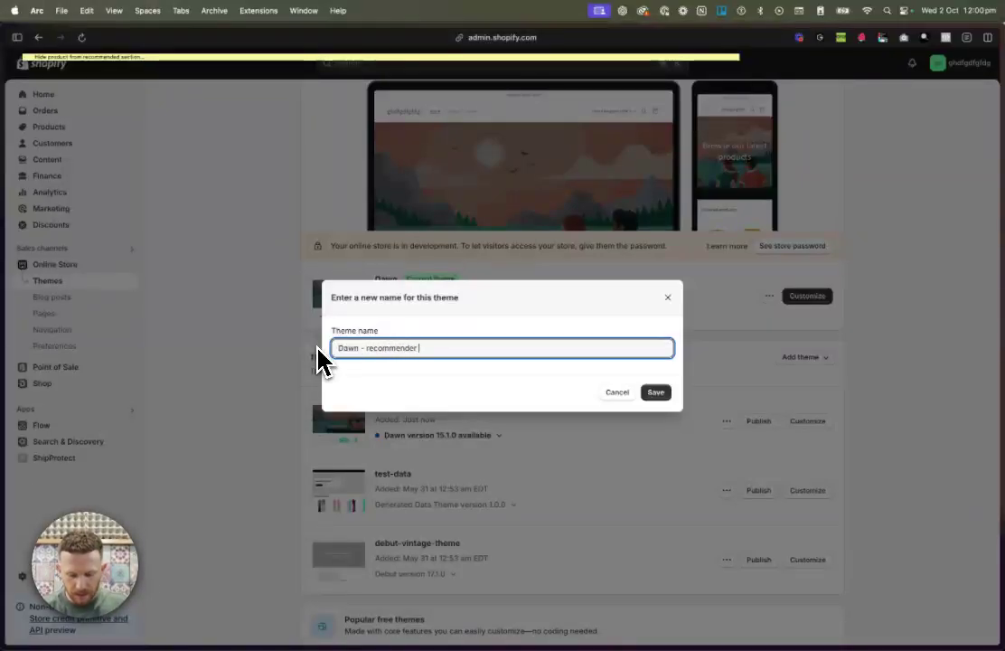
pyautogui.write('hide')
pyautogui.press('BackSpace')
pyautogui.write('e')
pyautogui.click(654, 394)
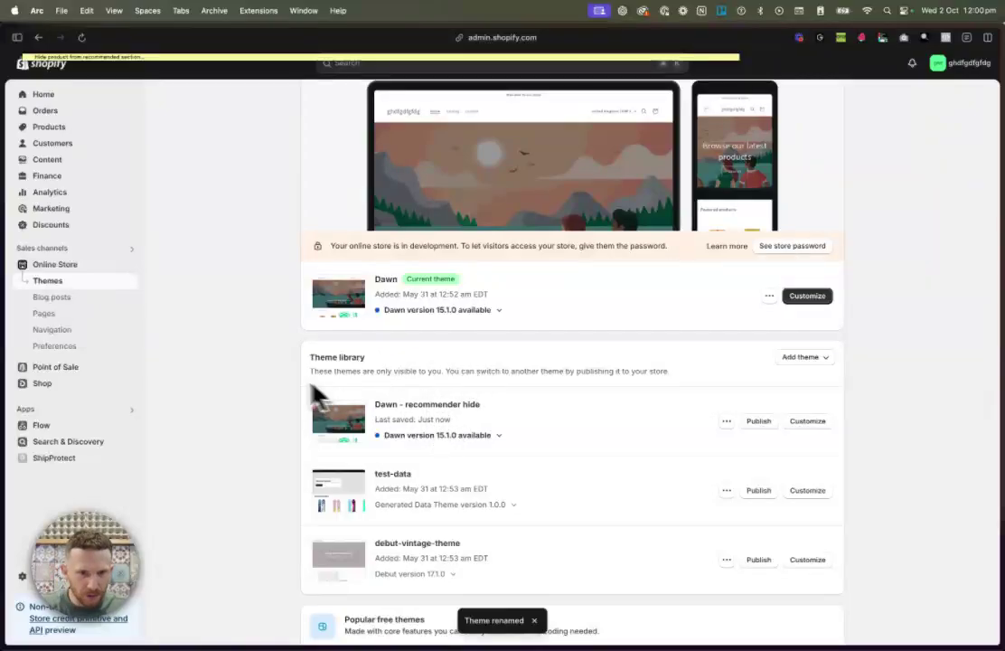
# Step: Open the Products list in a new browser tab and switch to it
pyautogui.rightClick(59, 127)
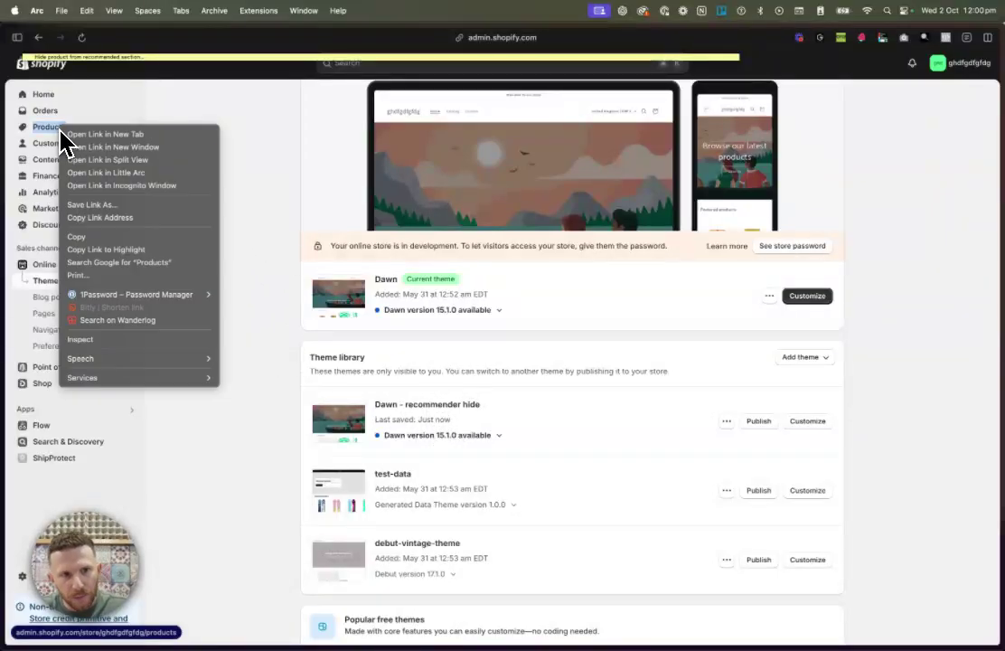
pyautogui.click(143, 134)
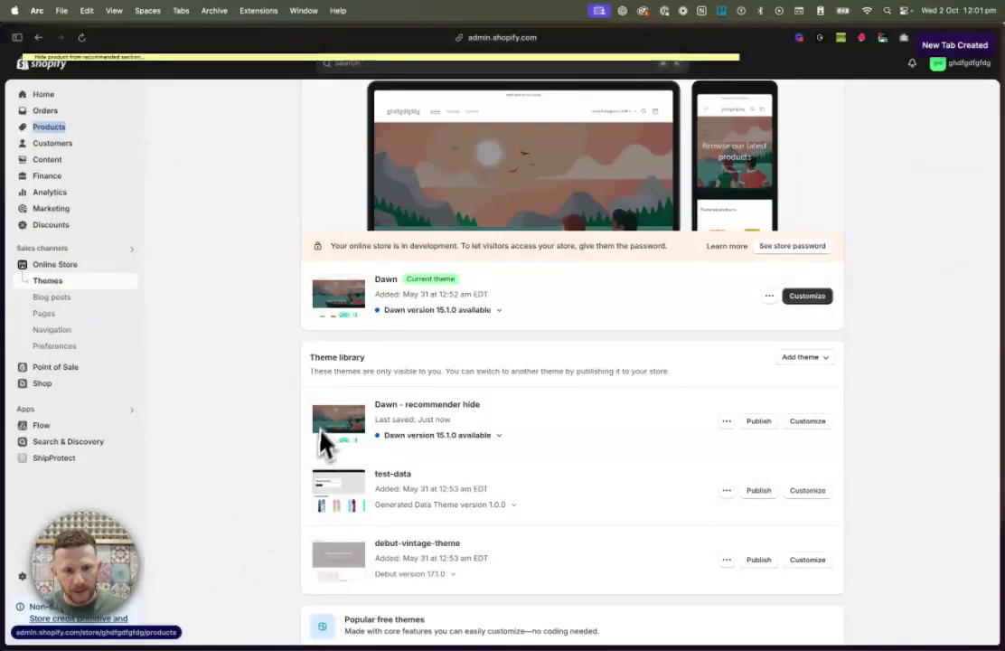
pyautogui.hotkey('ctrl', 'Tab')
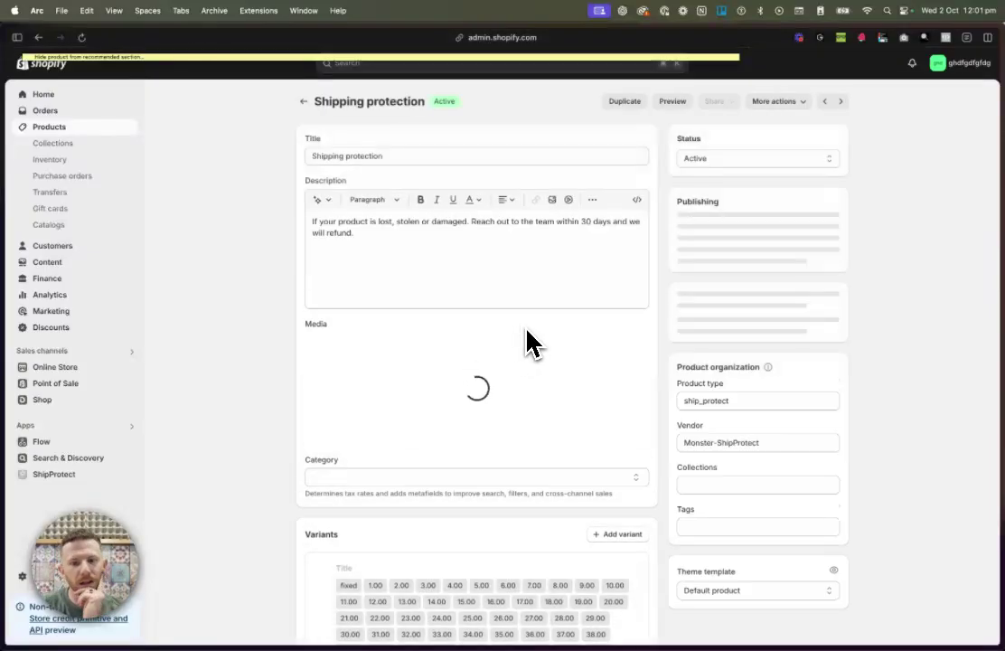
# Step: Add the tag hide_recommender to the Shipping protection product
pyautogui.scroll(-2, 660, 388)
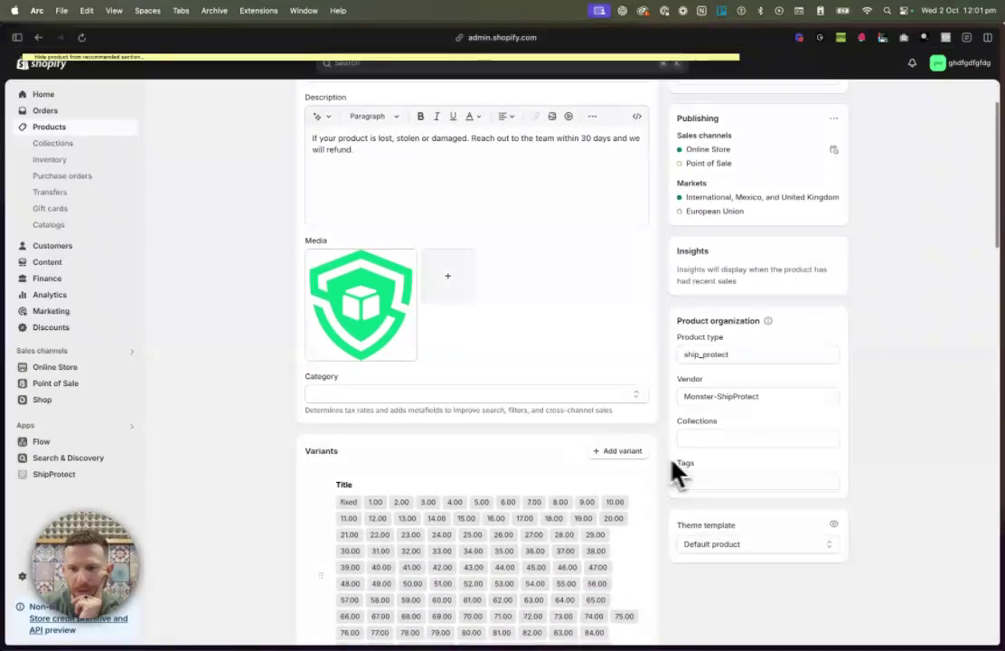
pyautogui.click(739, 481)
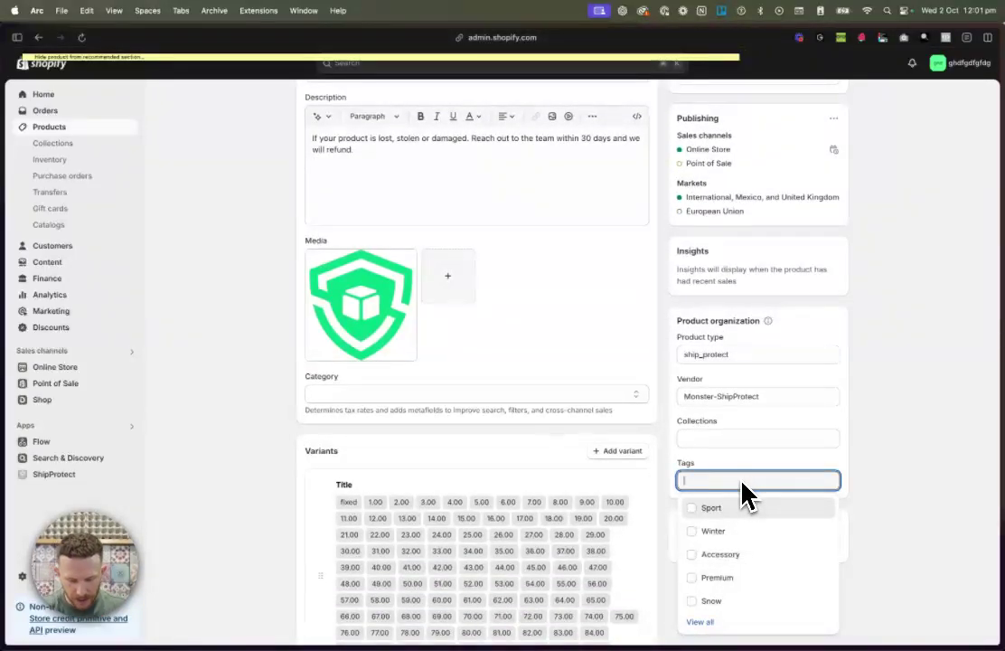
pyautogui.write('hide')
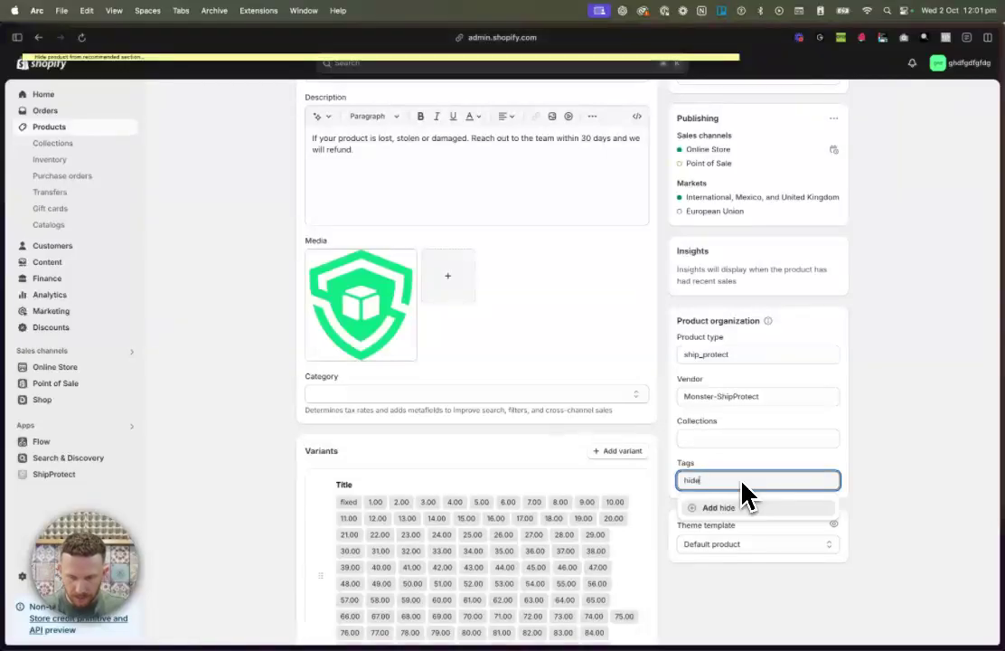
pyautogui.write('_recomme')
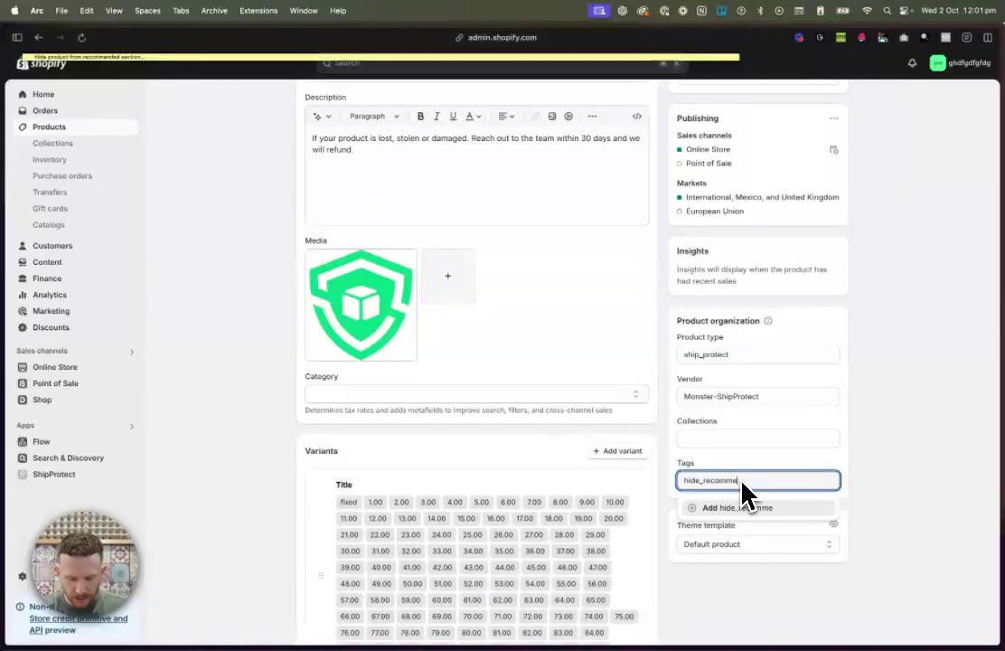
pyautogui.write('nder')
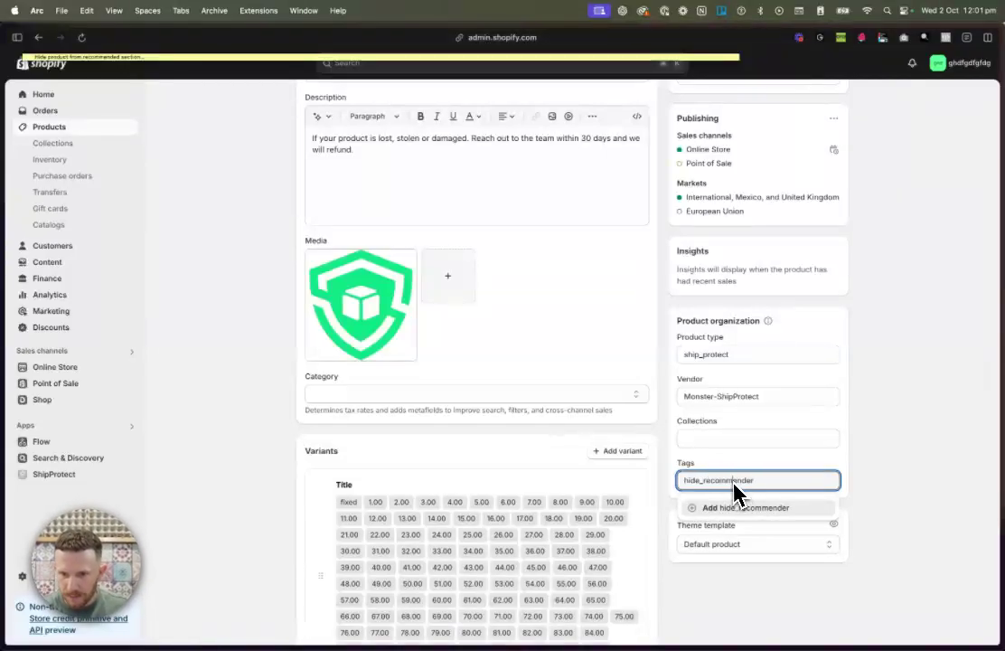
pyautogui.press('super+a')
pyautogui.click(714, 508)
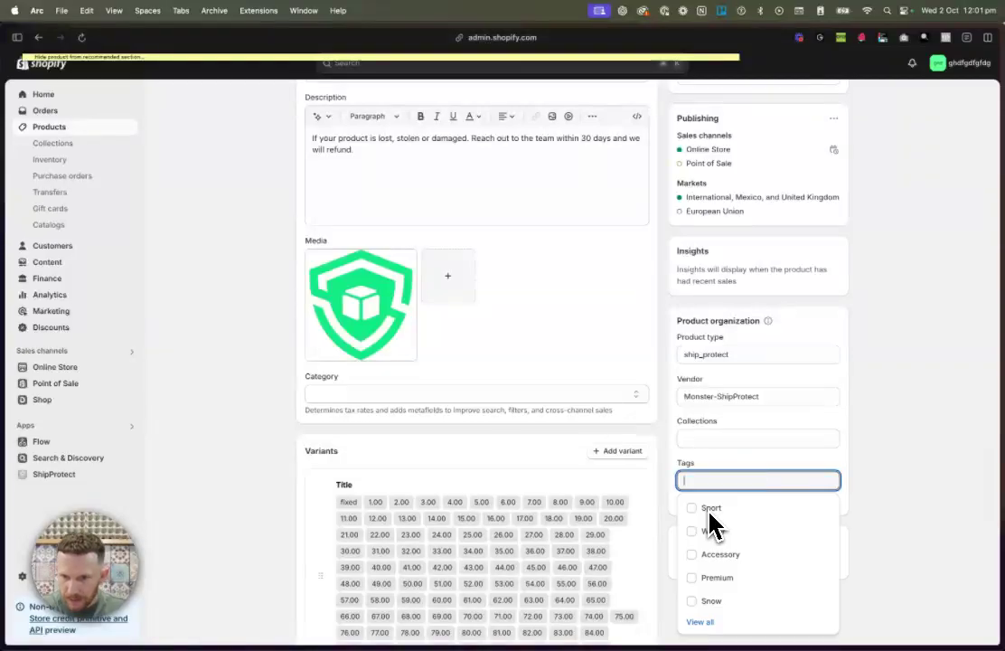
# Step: Dismiss the tag suggestions and open the Dawn - recommender hide theme's actions to edit its code
pyautogui.click(917, 470)
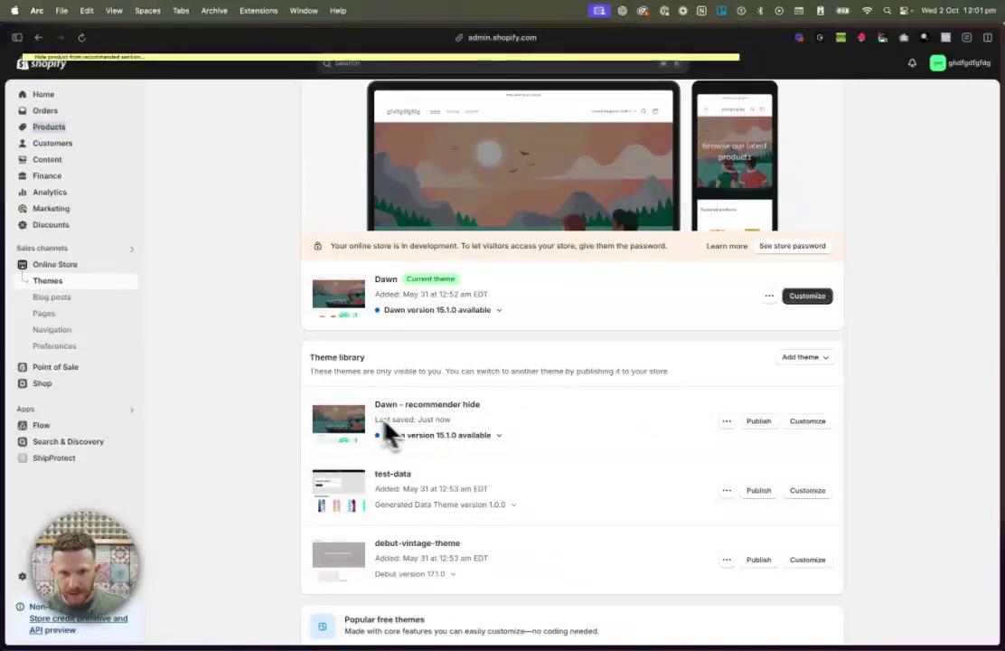
pyautogui.click(726, 421)
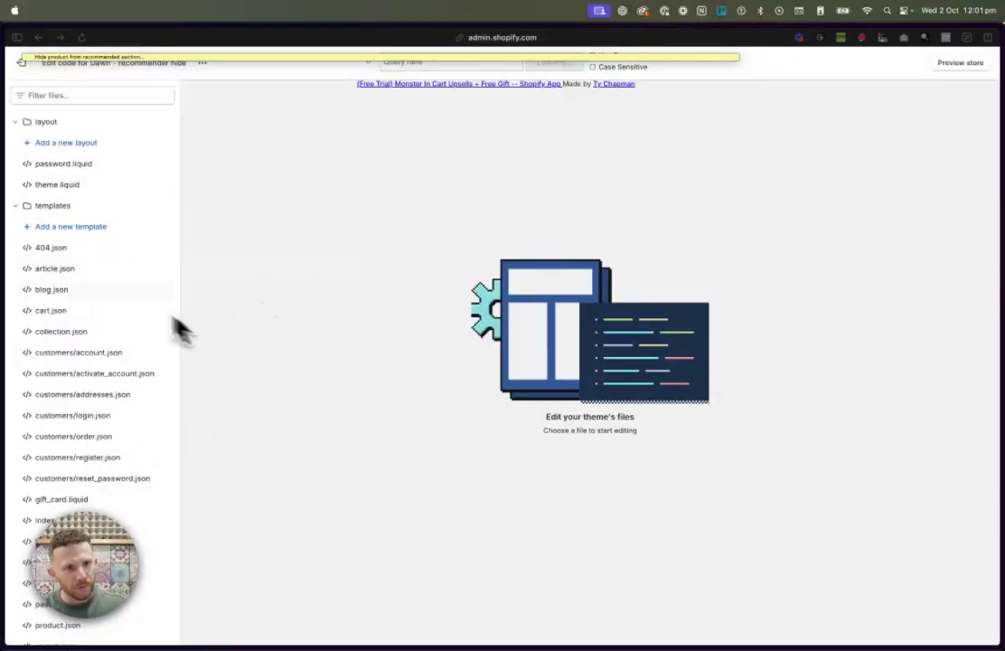
pyautogui.scroll(-3, 67, 370)
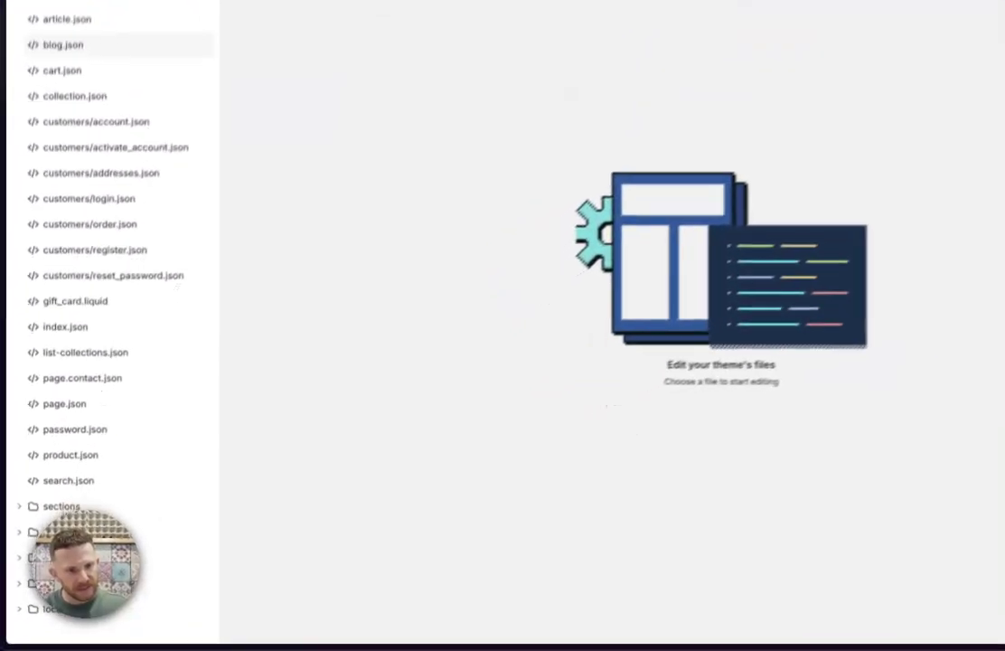
# Step: Expand the sections folder and open sections/related-products.liquid
pyautogui.click(63, 506)
pyautogui.scroll(-5, 68, 508)
pyautogui.scroll(-15, 70, 508)
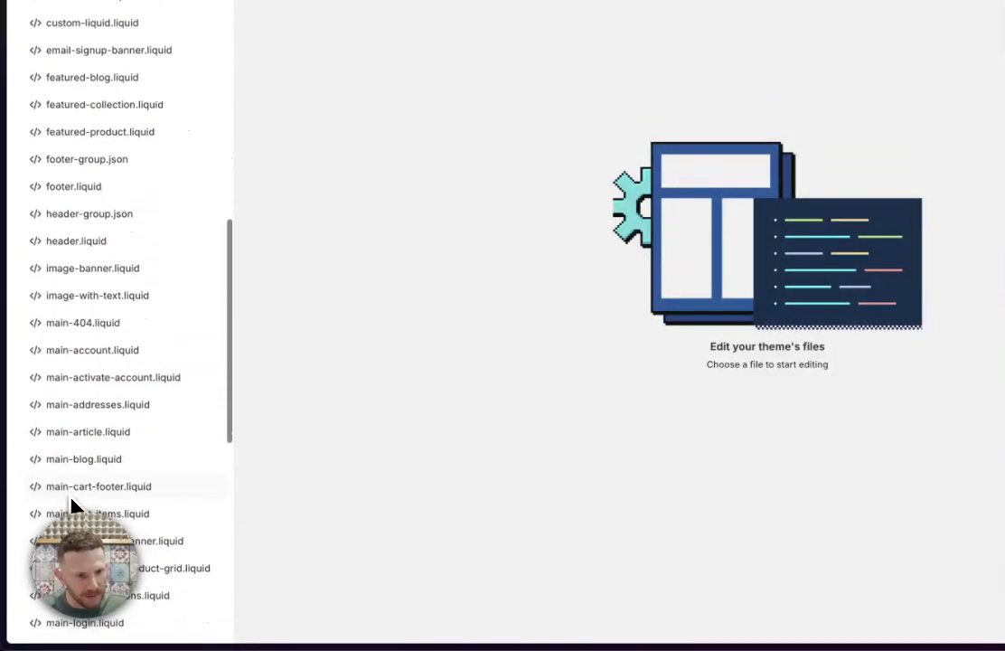
pyautogui.scroll(-10, 74, 499)
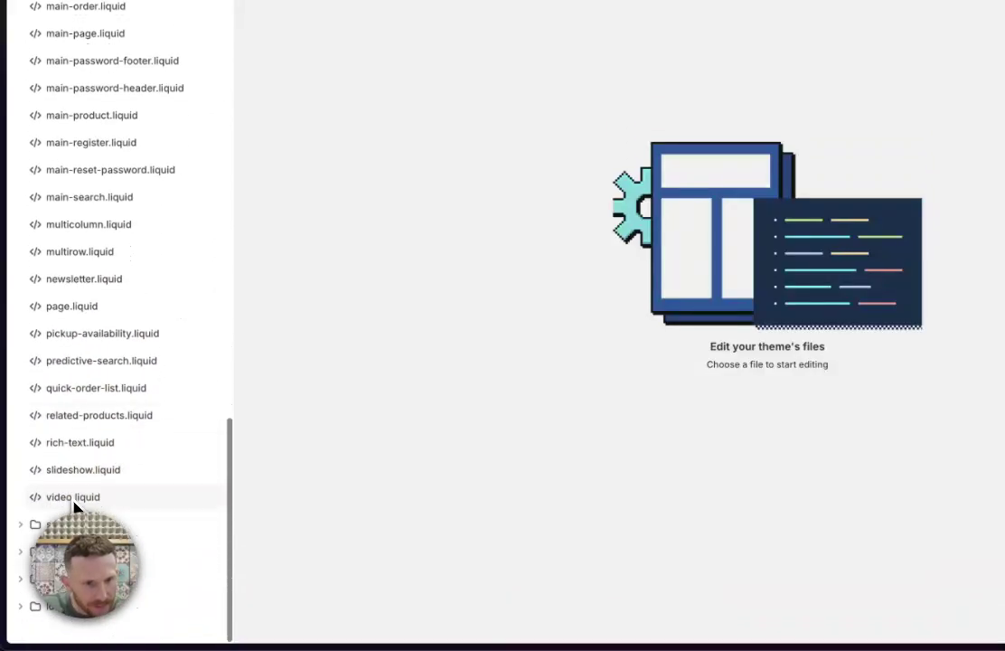
pyautogui.click(95, 414)
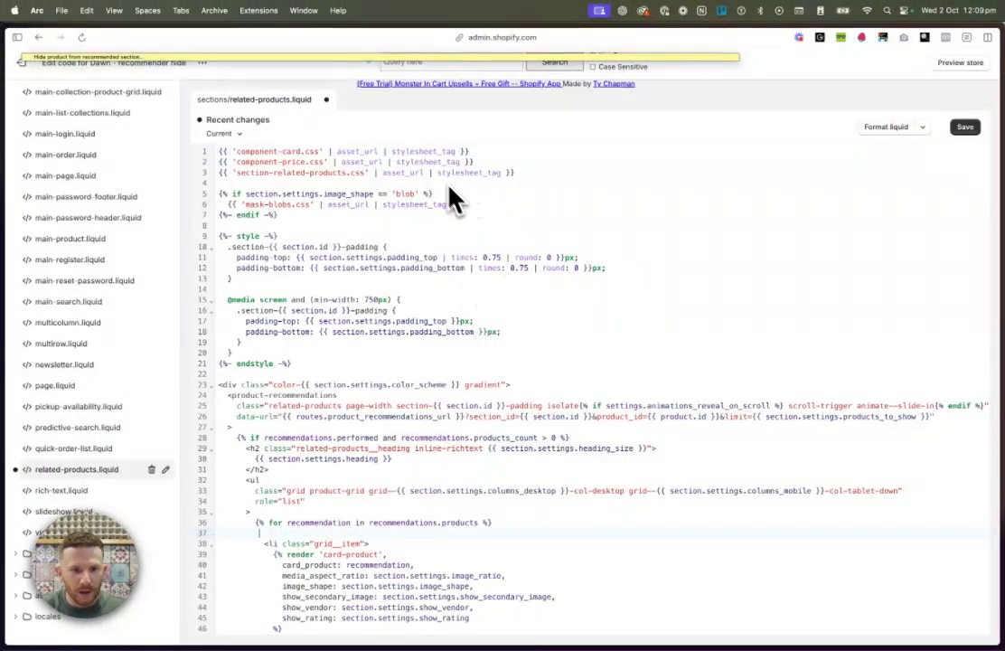
# Step: Delete blank line 37 and insert a new empty line after the for recommendation loop
pyautogui.scroll(-3, 459, 206)
pyautogui.scroll(-2, 465, 215)
pyautogui.scroll(5, 467, 223)
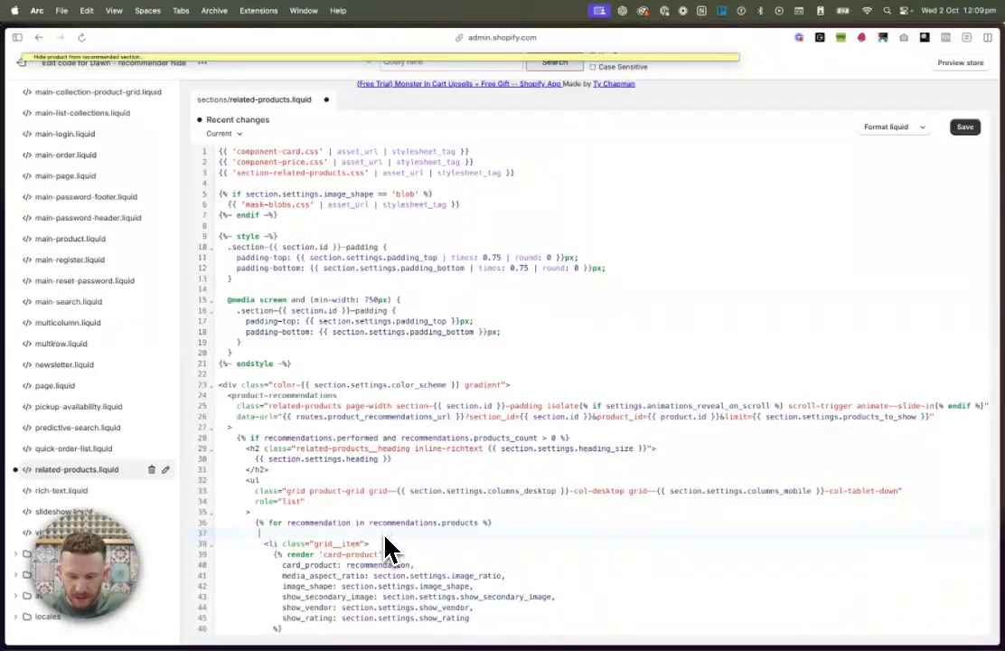
pyautogui.press('BackSpace')
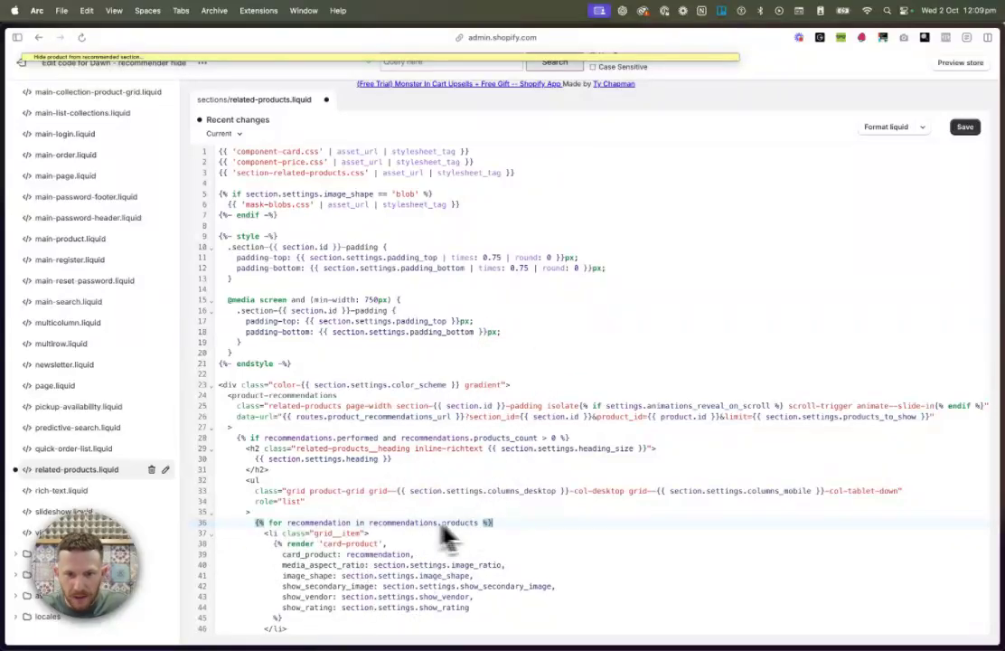
pyautogui.scroll(-4, 508, 540)
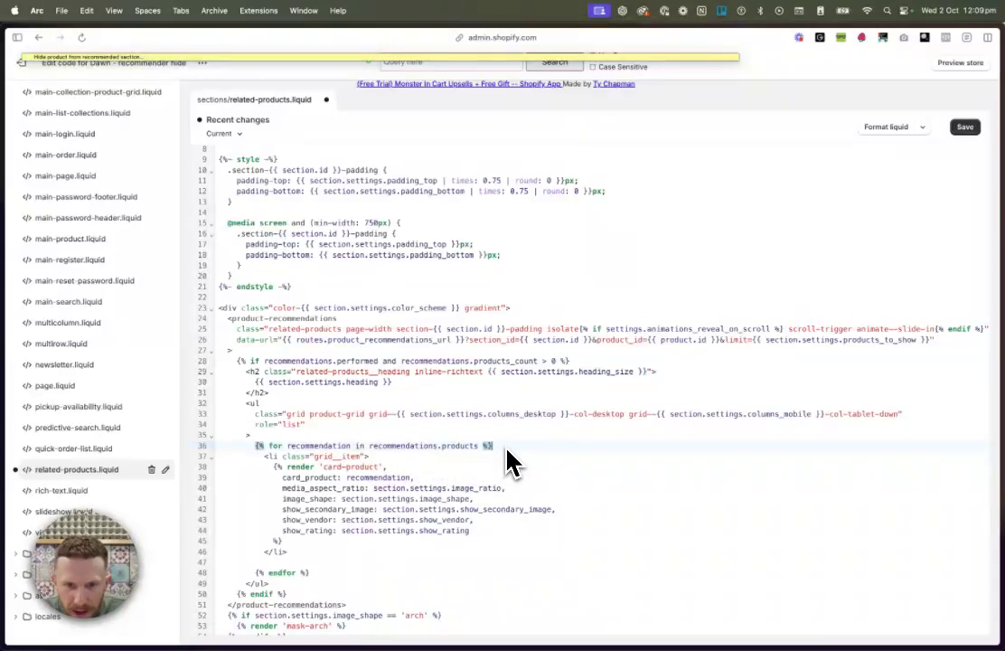
pyautogui.press('Return')
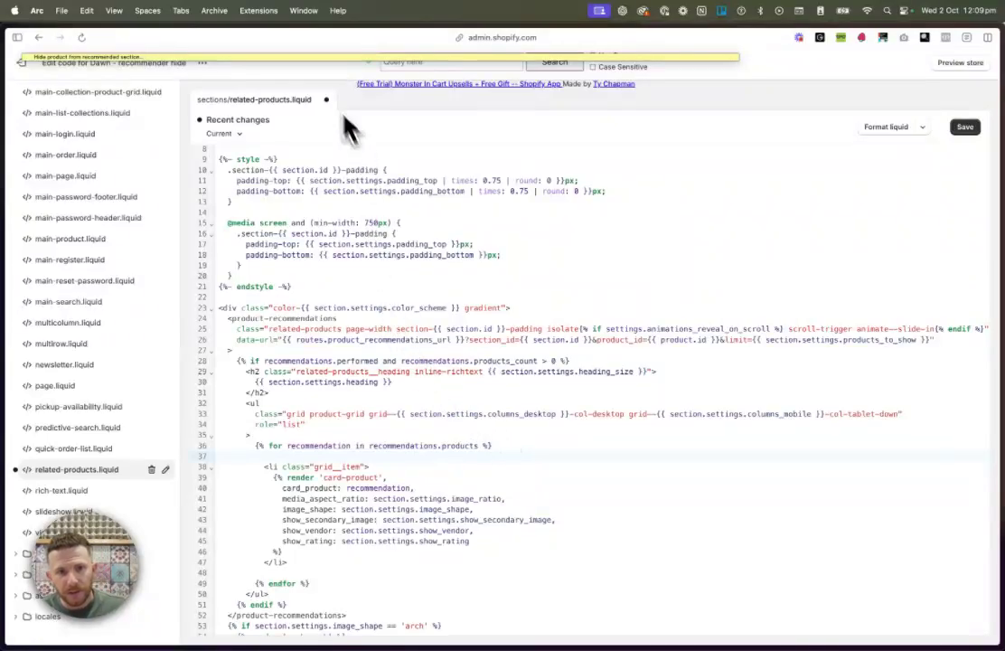
# Step: Paste {% unless recommendation.tags contains 'hide_recommender' %} from the sticky note onto line 37
pyautogui.doubleClick(279, 60)
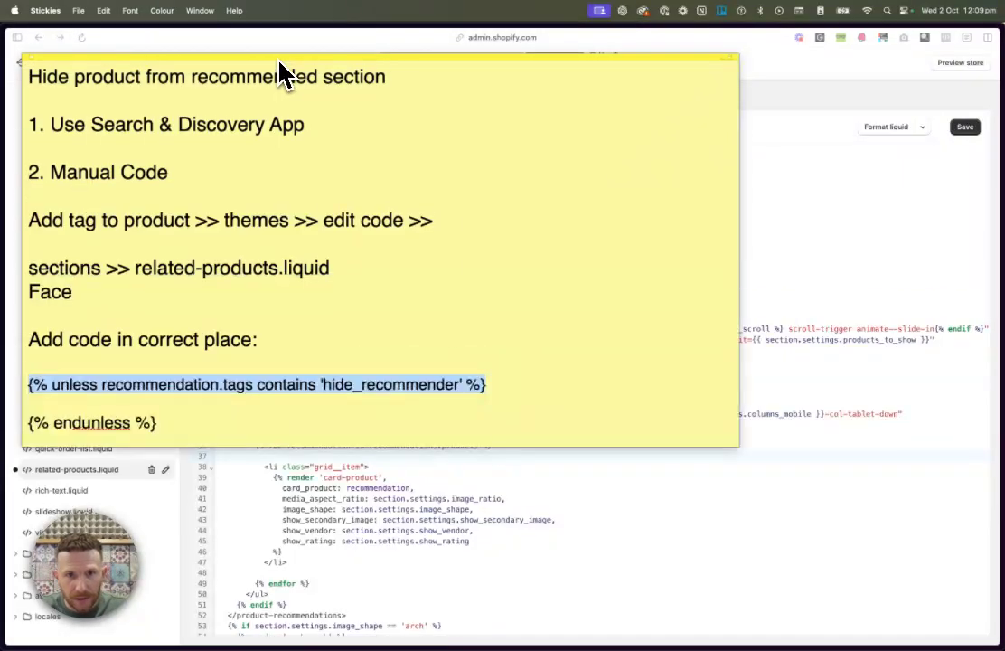
pyautogui.click(386, 364)
pyautogui.moveTo(499, 389); pyautogui.dragTo(31, 404)
pyautogui.press('super+c')
pyautogui.doubleClick(130, 59)
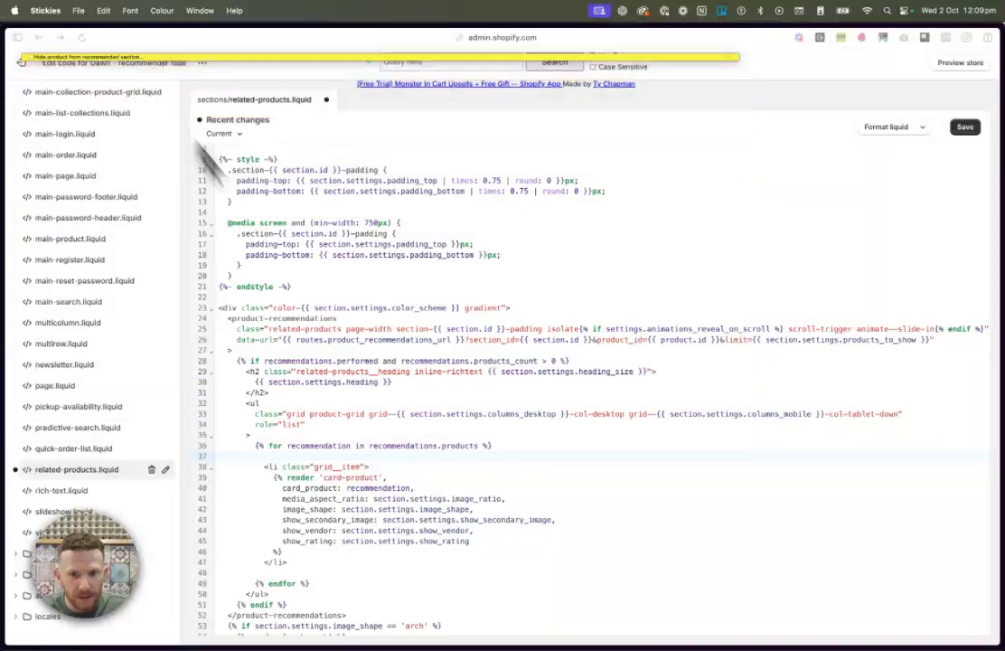
pyautogui.click(384, 461)
pyautogui.press('super+v')
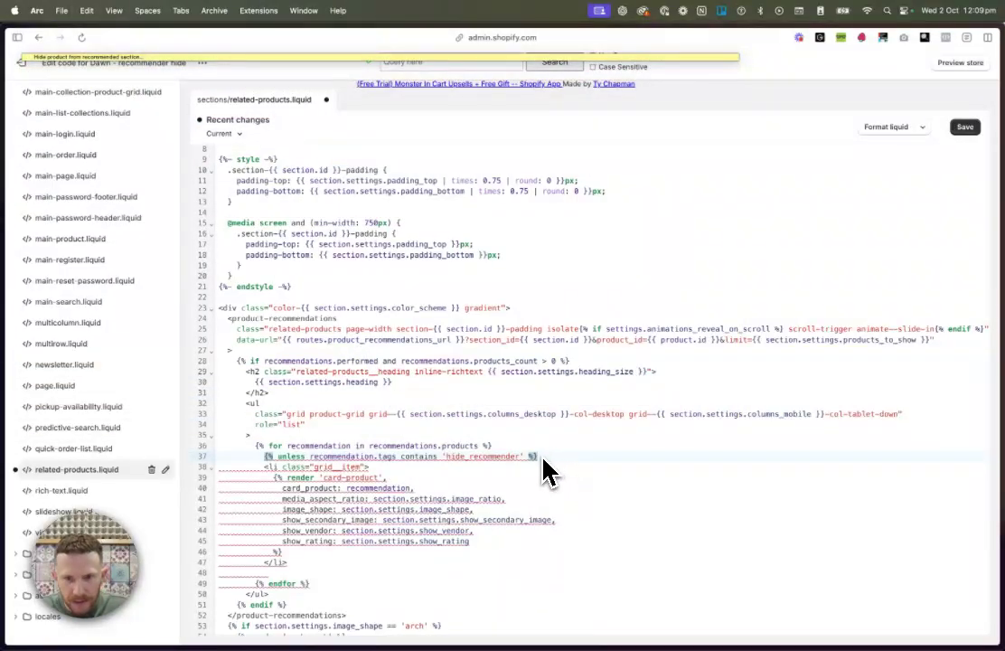
pyautogui.doubleClick(452, 466)
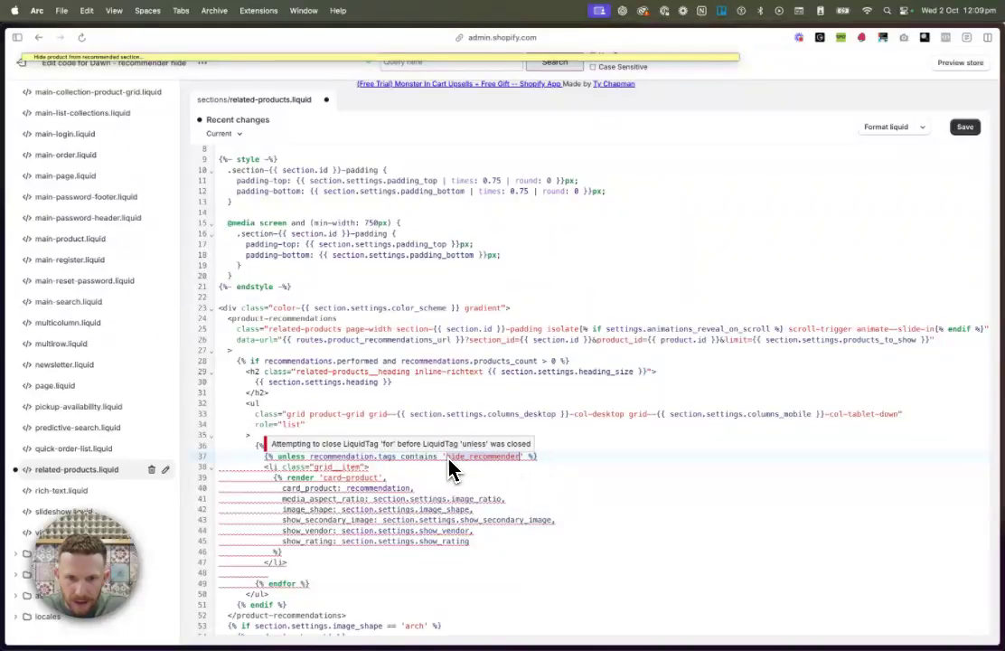
pyautogui.moveTo(456, 472)
pyautogui.mouseDown()
pyautogui.moveTo(510, 474)
pyautogui.moveTo(470, 460)
pyautogui.mouseUp()
pyautogui.click(524, 464)
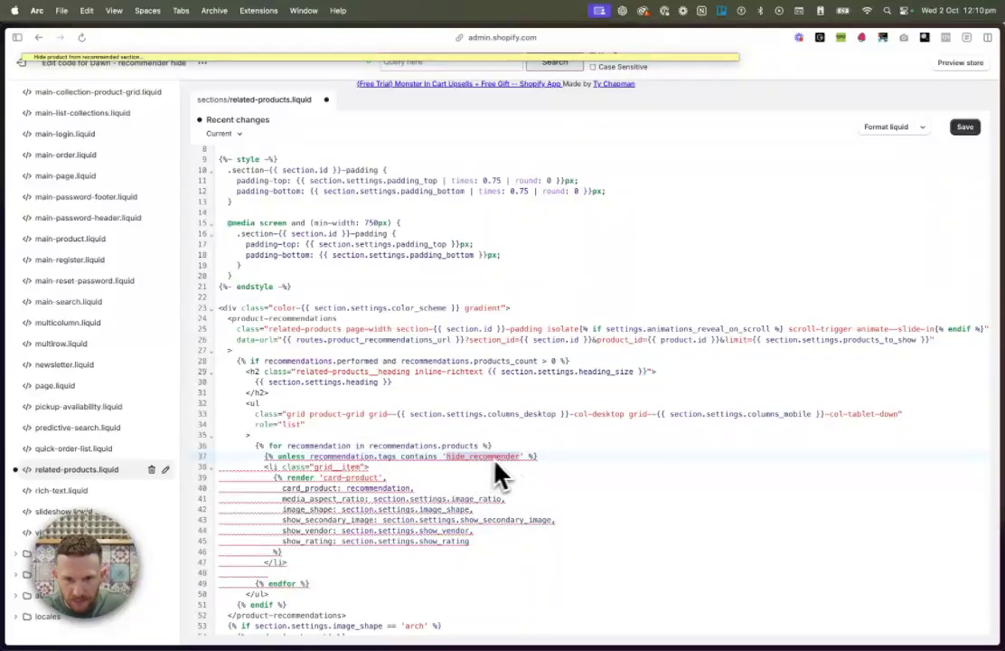
pyautogui.click(596, 461)
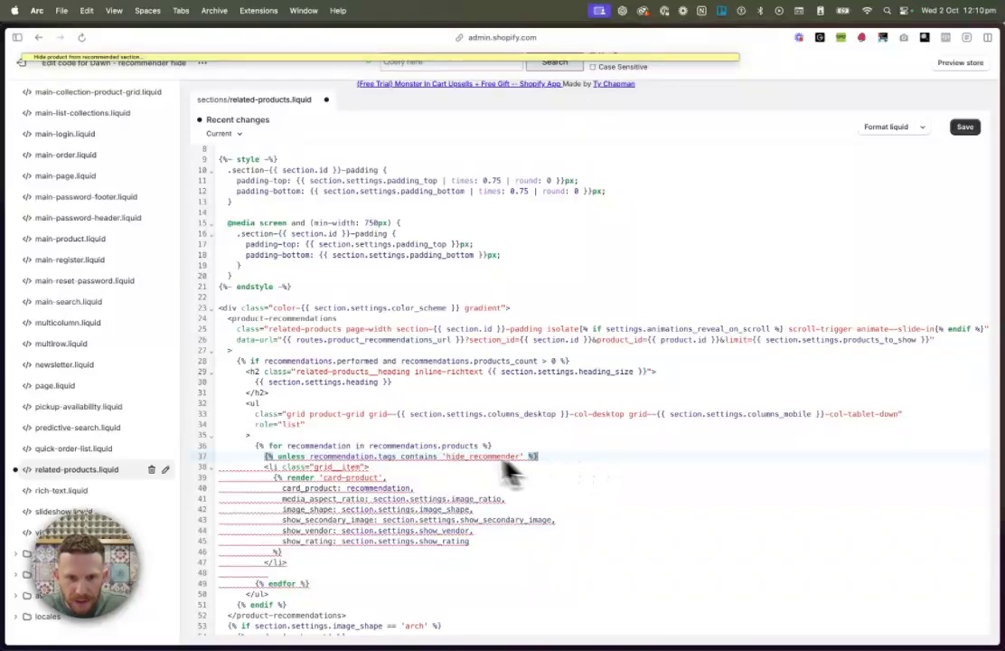
# Step: Add a blank line 48 after the closing </li> for the end tag
pyautogui.click(311, 572)
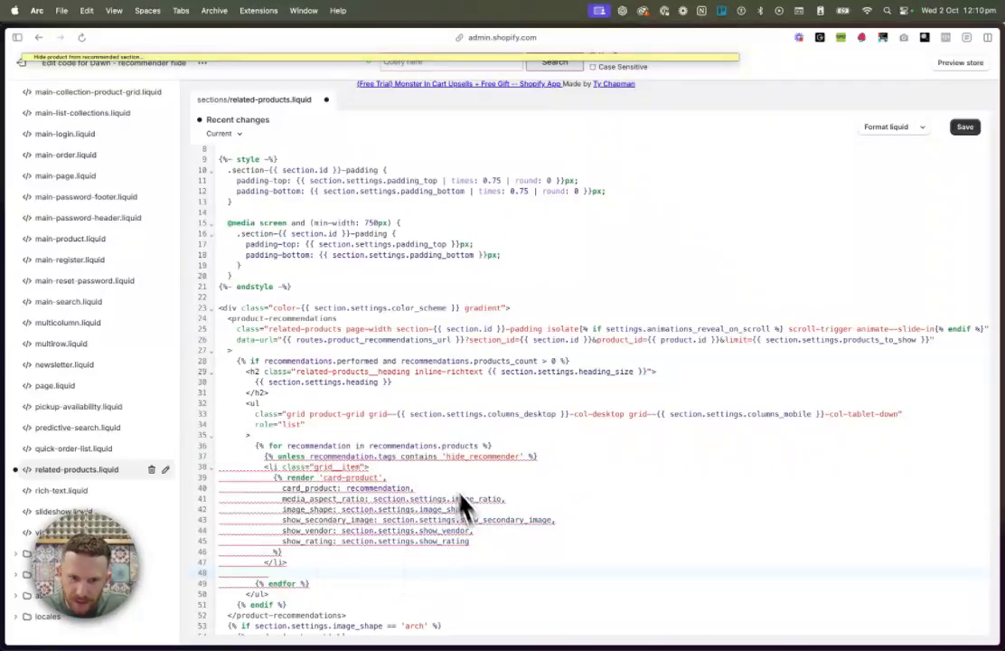
pyautogui.scroll(-3, 510, 528)
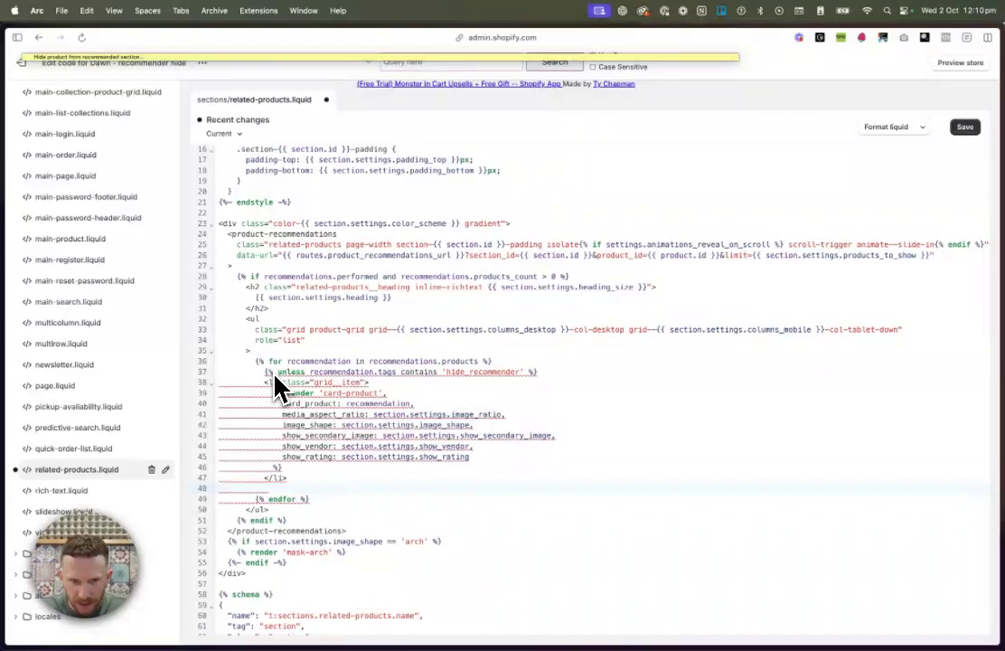
pyautogui.scroll(2, 461, 387)
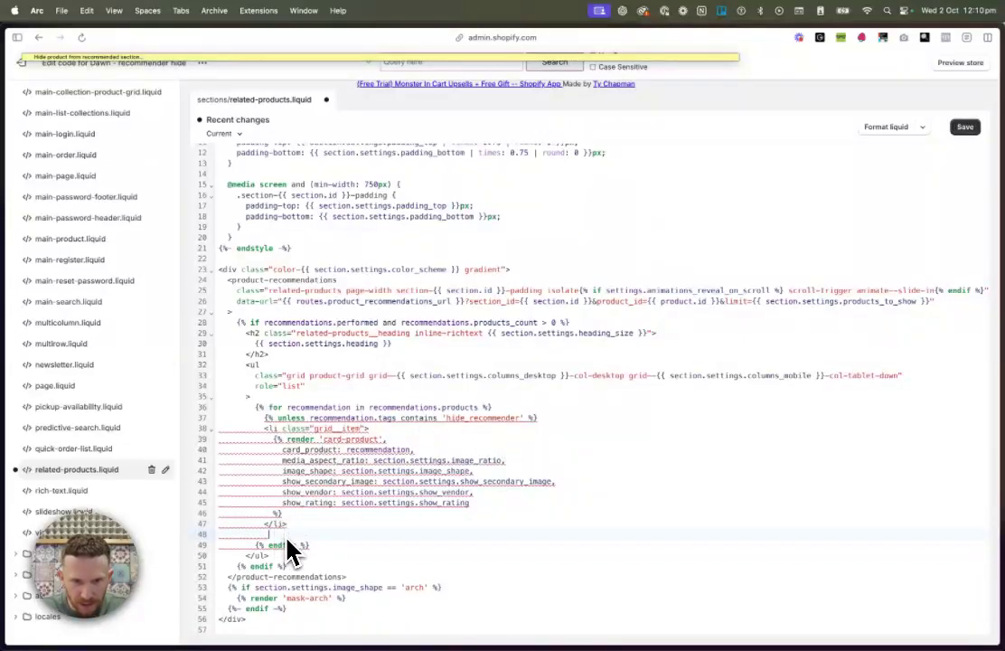
pyautogui.press('BackSpace')
pyautogui.press('BackSpace')
pyautogui.press('BackSpace')
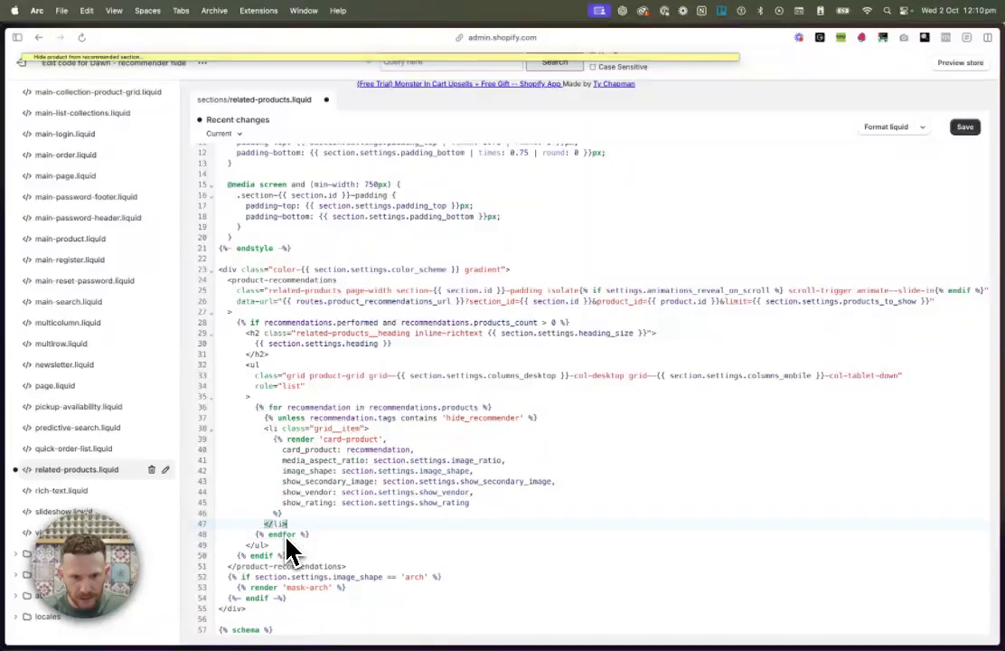
pyautogui.press('Return')
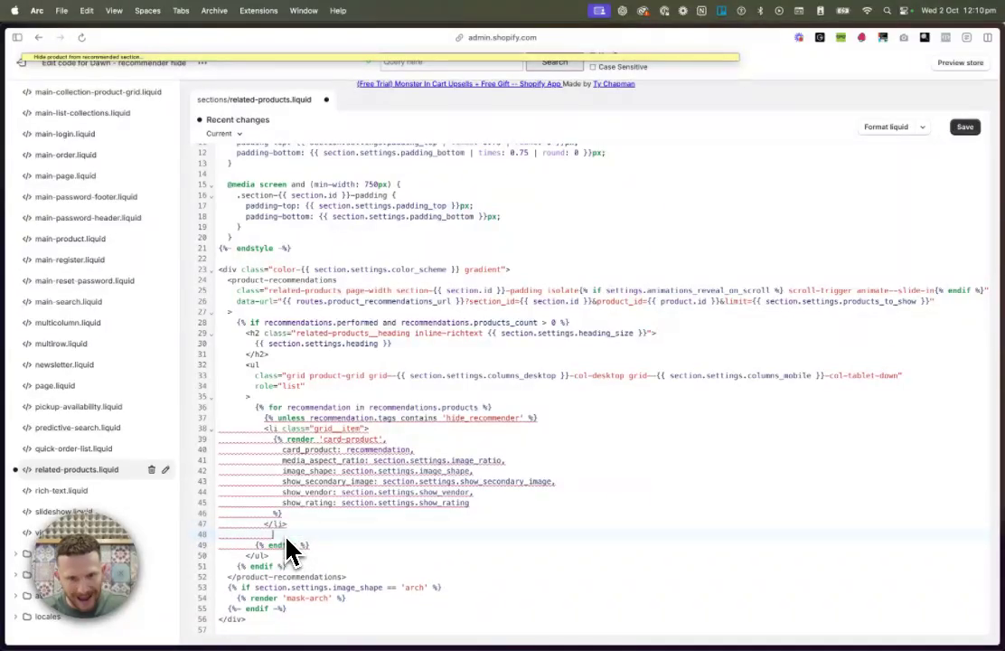
# Step: Paste {% endunless %} from the notes onto line 48 and save related-products.liquid
pyautogui.doubleClick(260, 57)
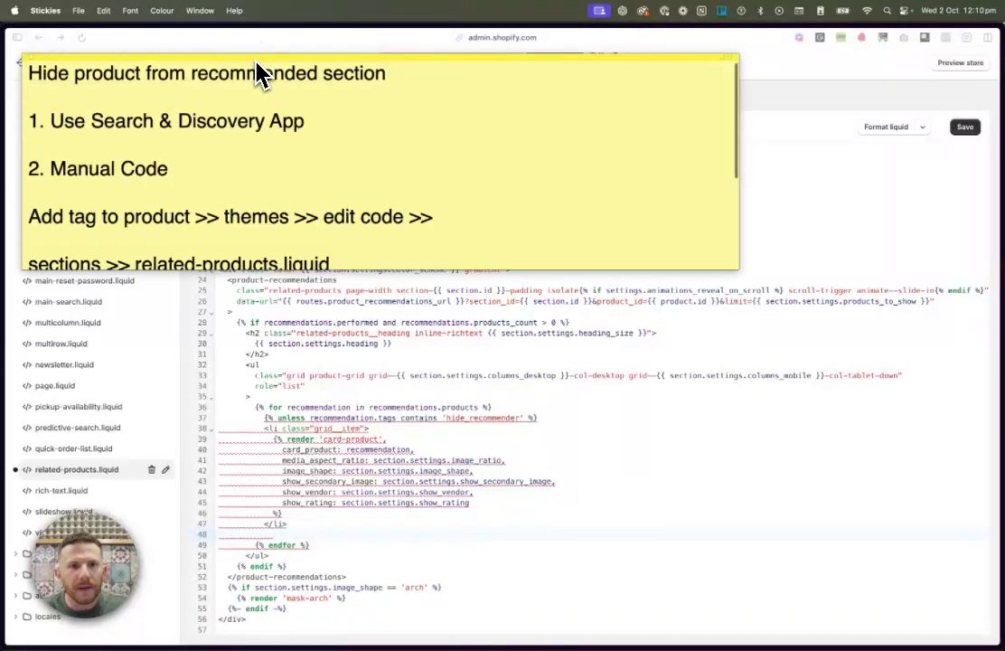
pyautogui.moveTo(160, 425); pyautogui.dragTo(22, 439)
pyautogui.doubleClick(357, 58)
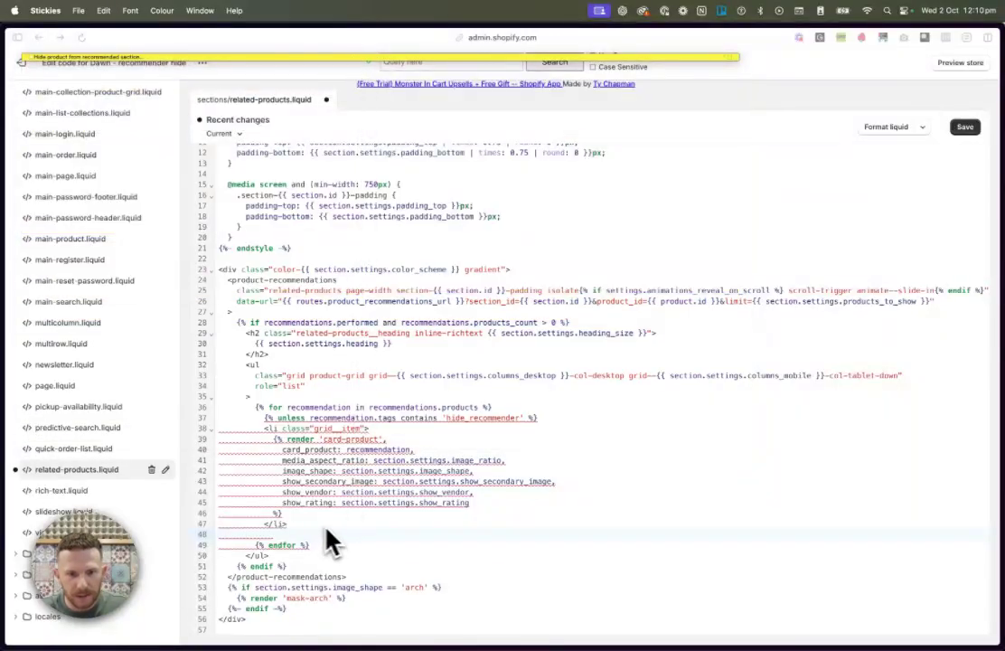
pyautogui.click(288, 546)
pyautogui.press('super+v')
pyautogui.press('super+s')
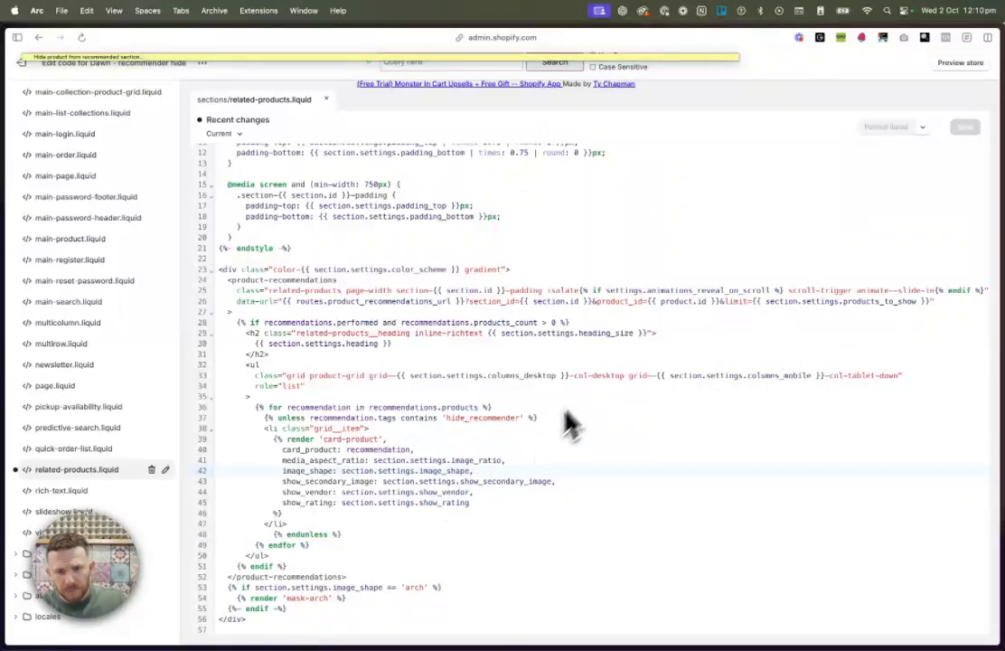
pyautogui.scroll(-1, 370, 420)
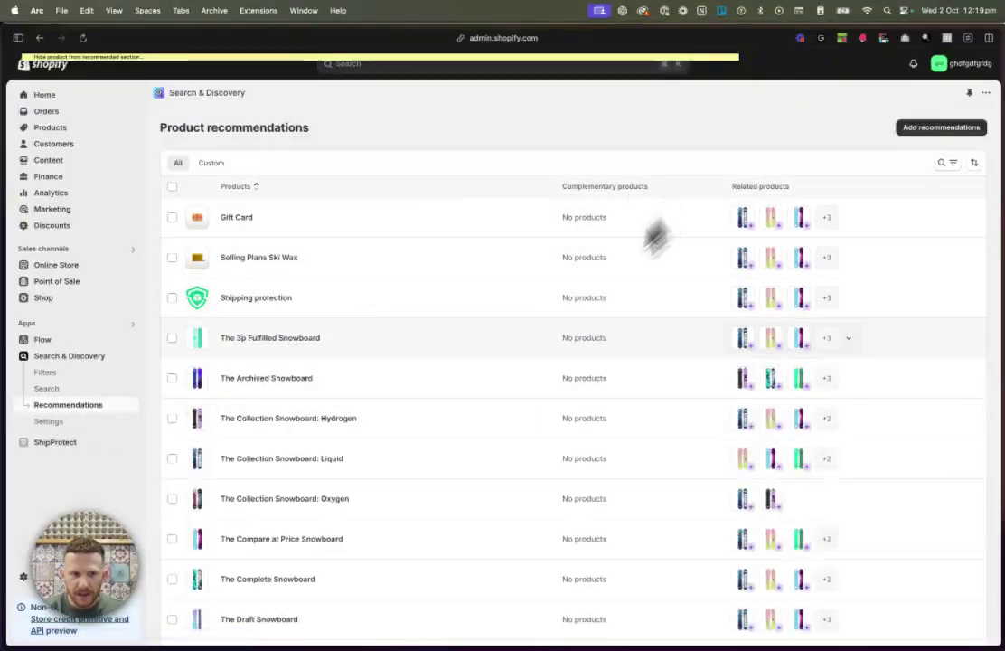
# Step: Open The Collection Snowboard: Hydrogen's recommendations and review its five related products
pyautogui.scroll(-5, 445, 466)
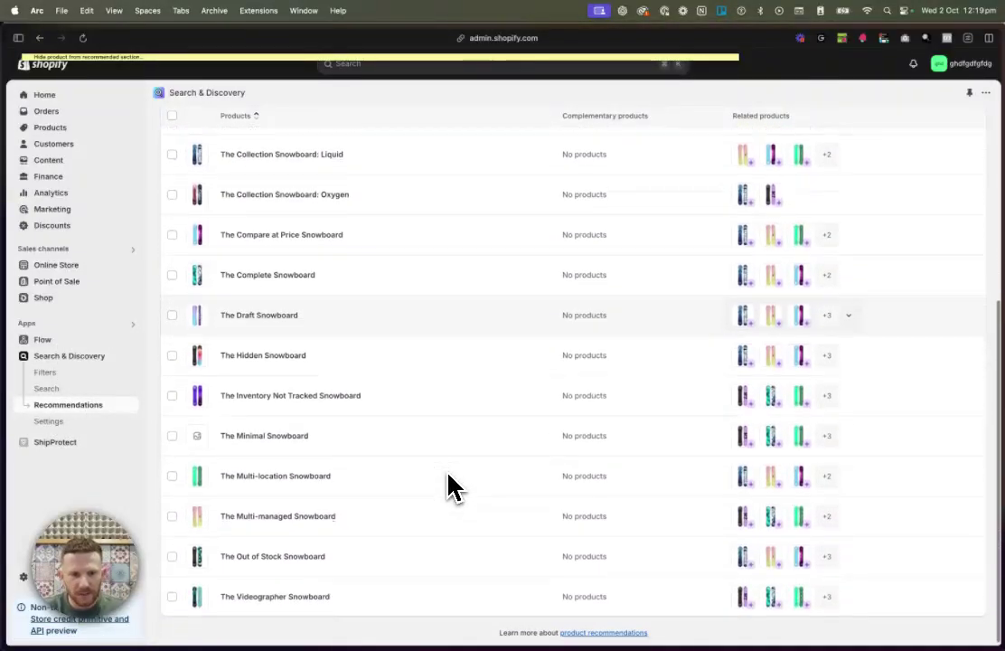
pyautogui.scroll(5, 361, 469)
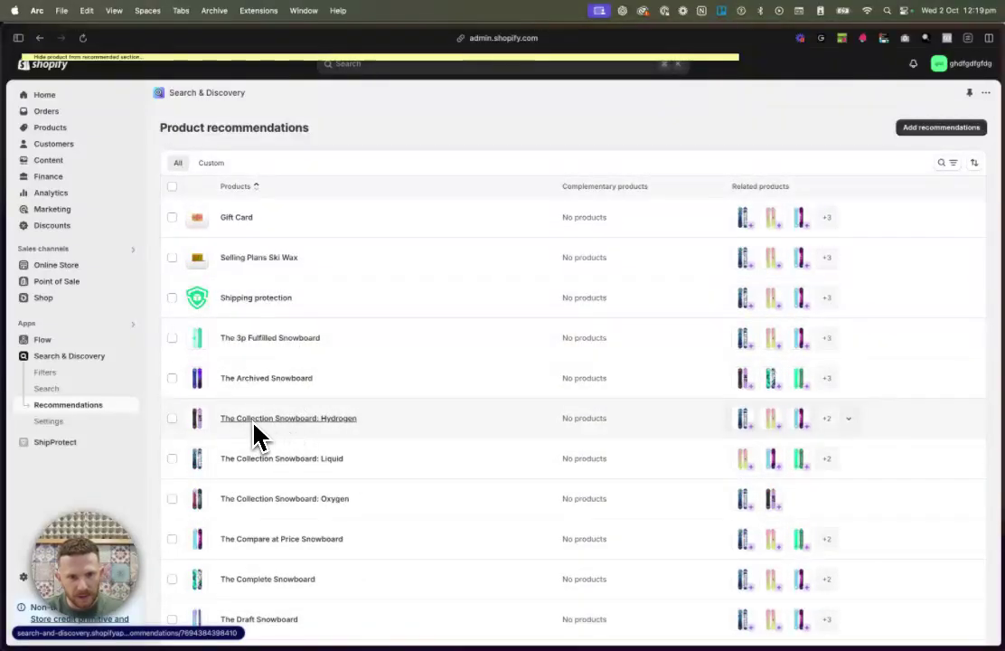
pyautogui.click(329, 421)
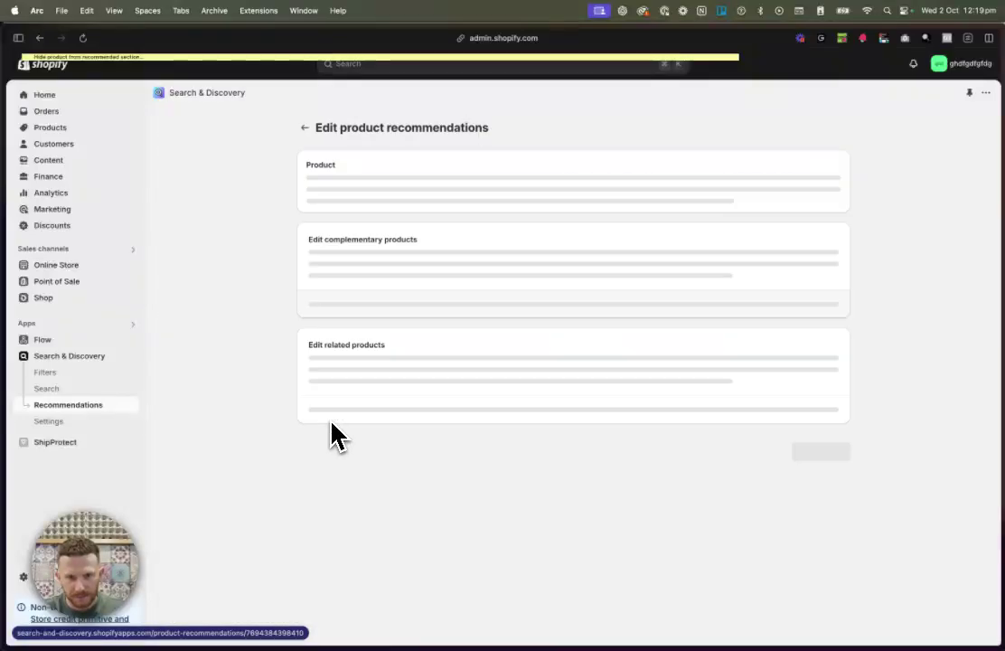
pyautogui.scroll(-5, 262, 416)
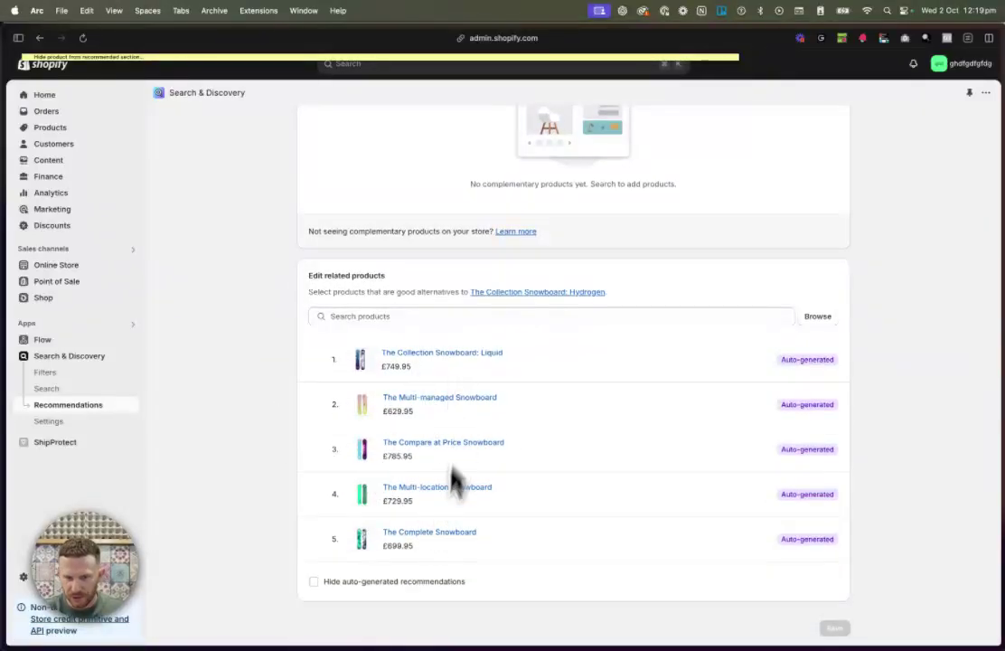
pyautogui.scroll(2, 454, 475)
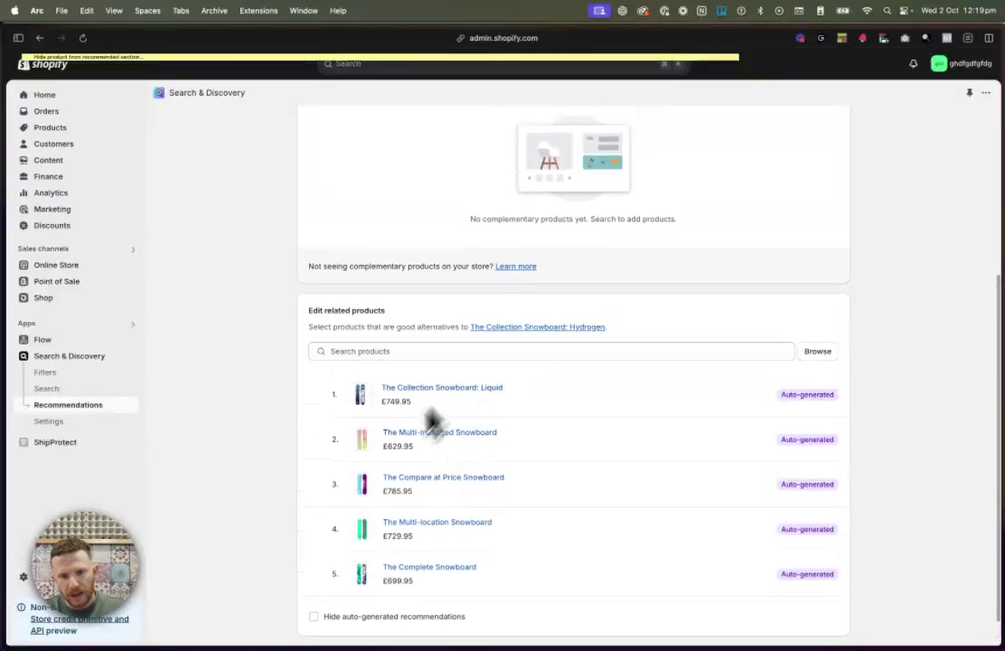
pyautogui.scroll(5, 449, 545)
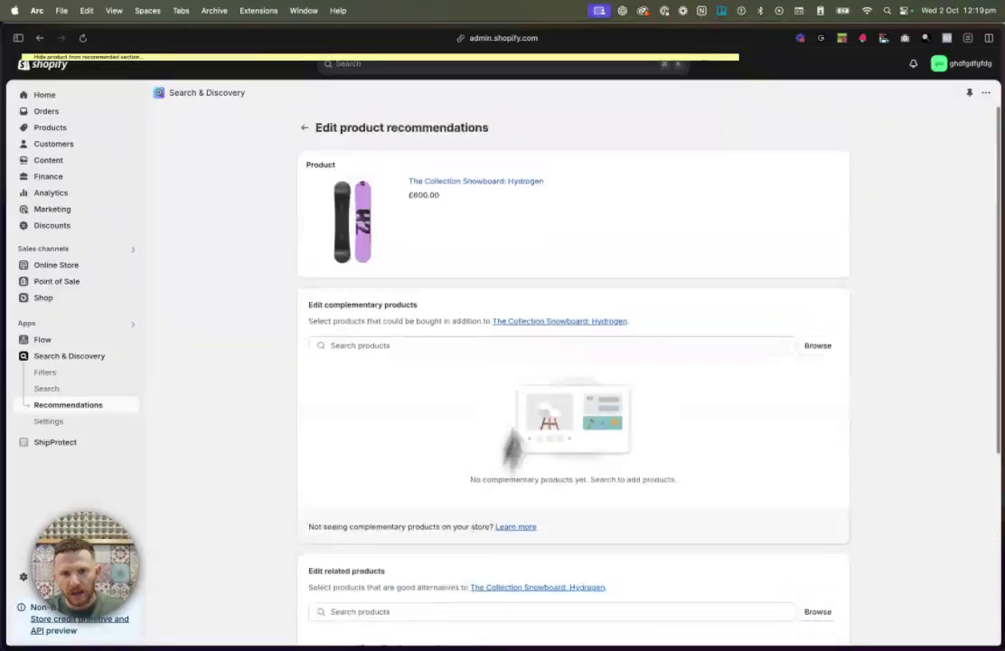
pyautogui.scroll(-6, 456, 183)
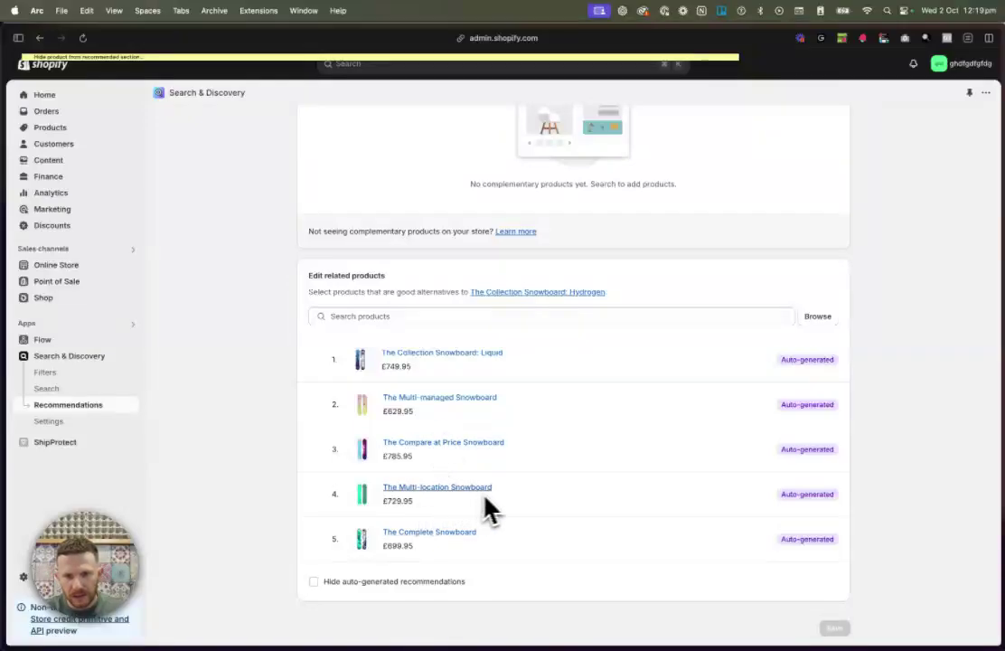
# Step: Search the product list for 'multi' and open The Multi-location Snowboard
pyautogui.rightClick(452, 488)
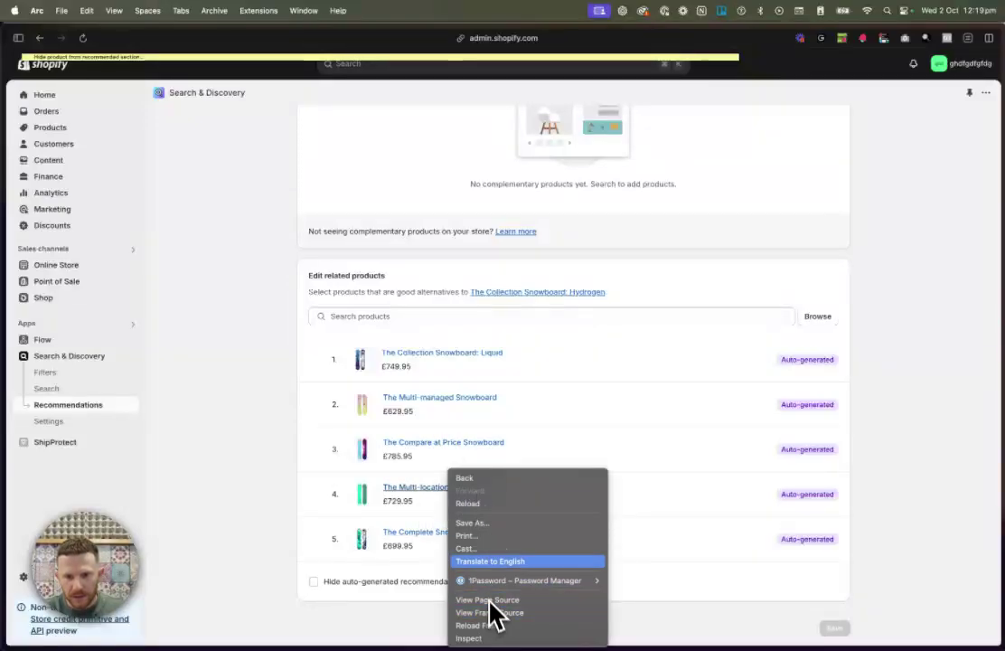
pyautogui.click(275, 515)
pyautogui.rightClick(56, 128)
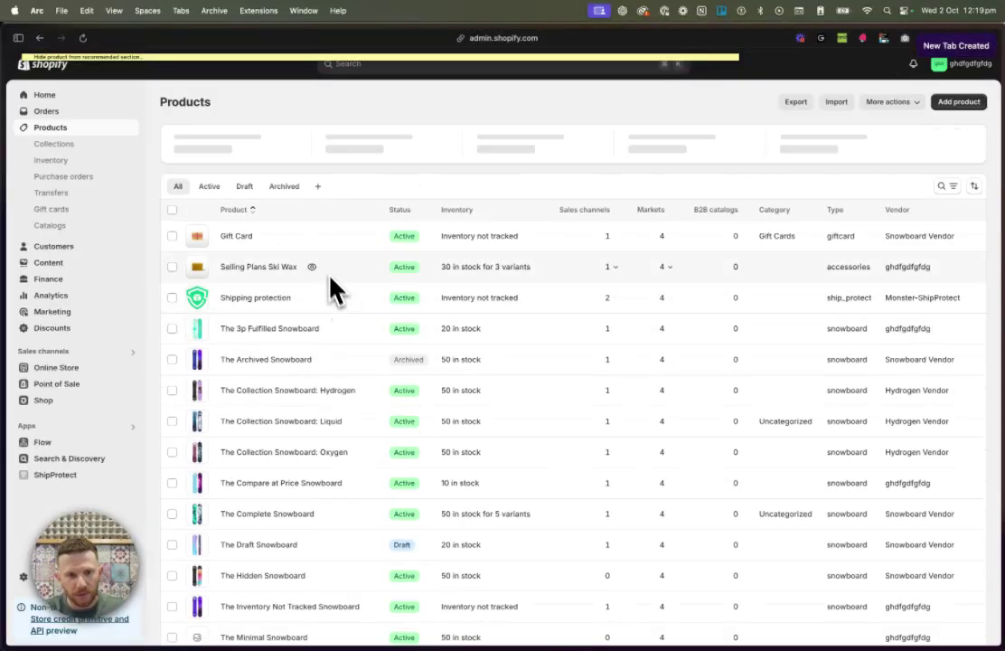
pyautogui.click(946, 185)
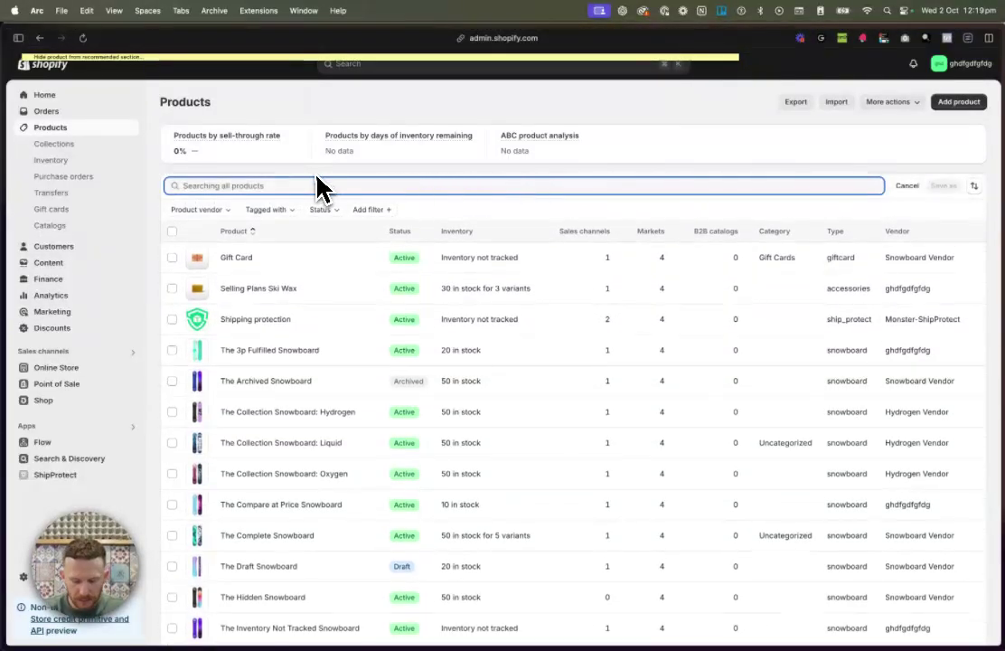
pyautogui.write('mmult')
pyautogui.press('BackSpace')
pyautogui.press('BackSpace')
pyautogui.press('BackSpace')
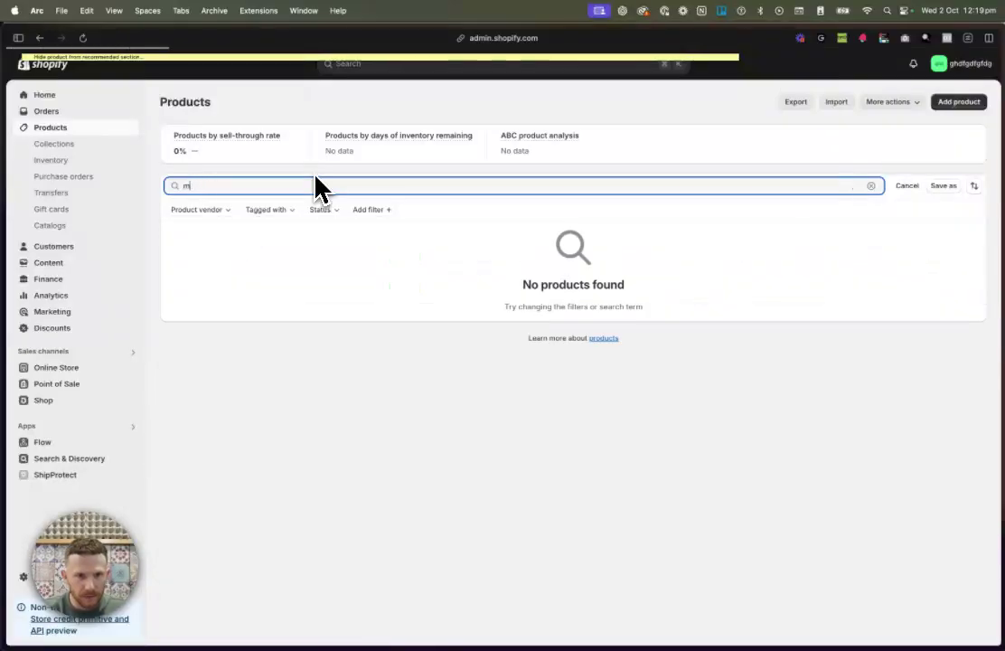
pyautogui.write('ulti')
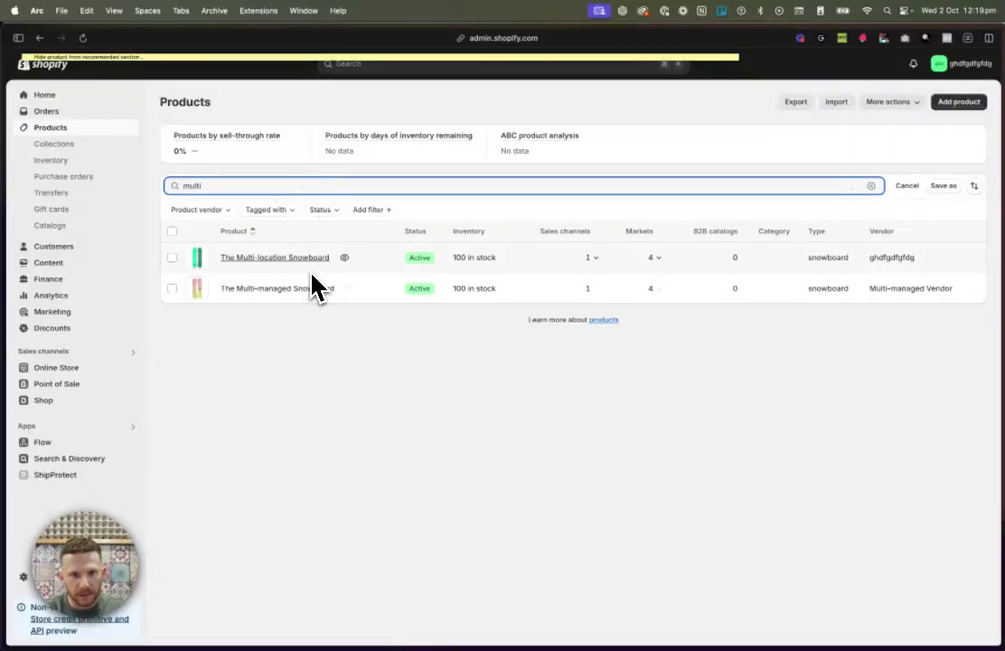
pyautogui.click(318, 263)
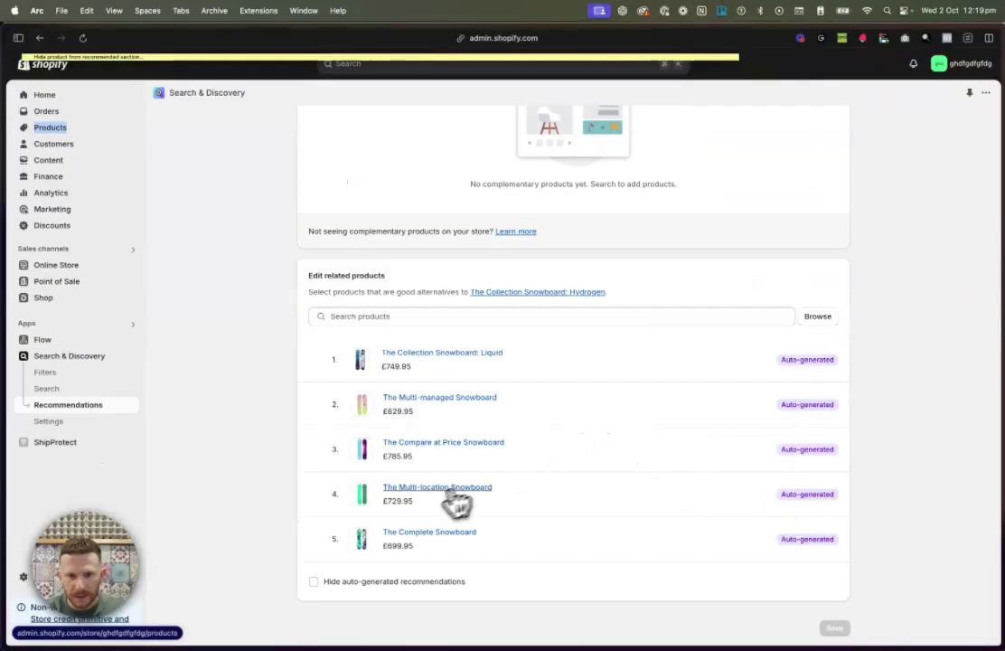
pyautogui.click(438, 489)
# Step: Tag The Multi-location Snowboard with hide_recommender, save, and return to the recommendations tab
pyautogui.scroll(-1, 643, 352)
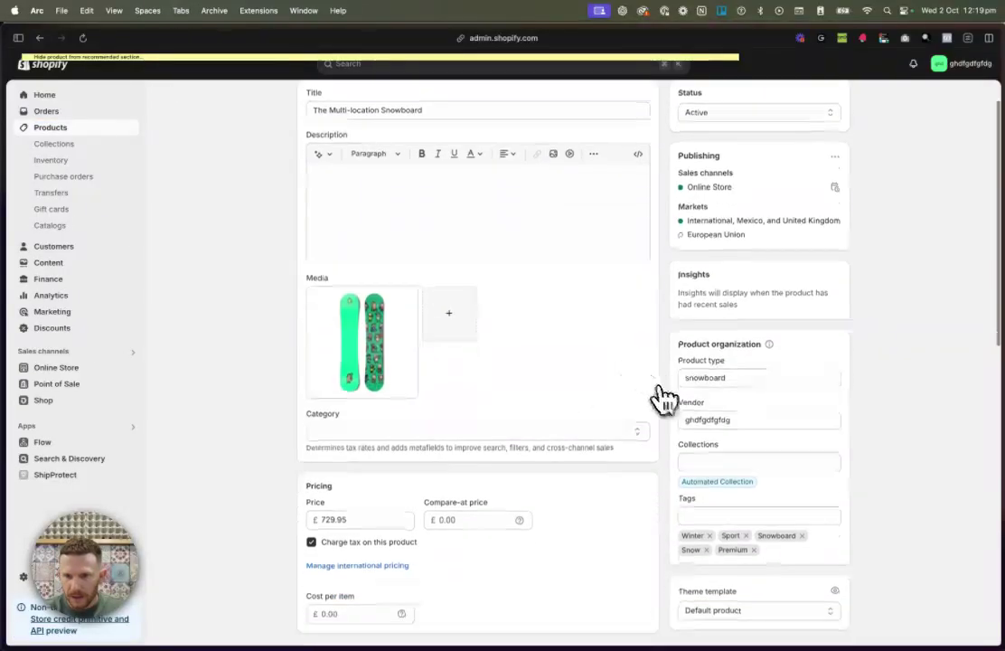
pyautogui.click(735, 517)
pyautogui.write('hide_recommender')
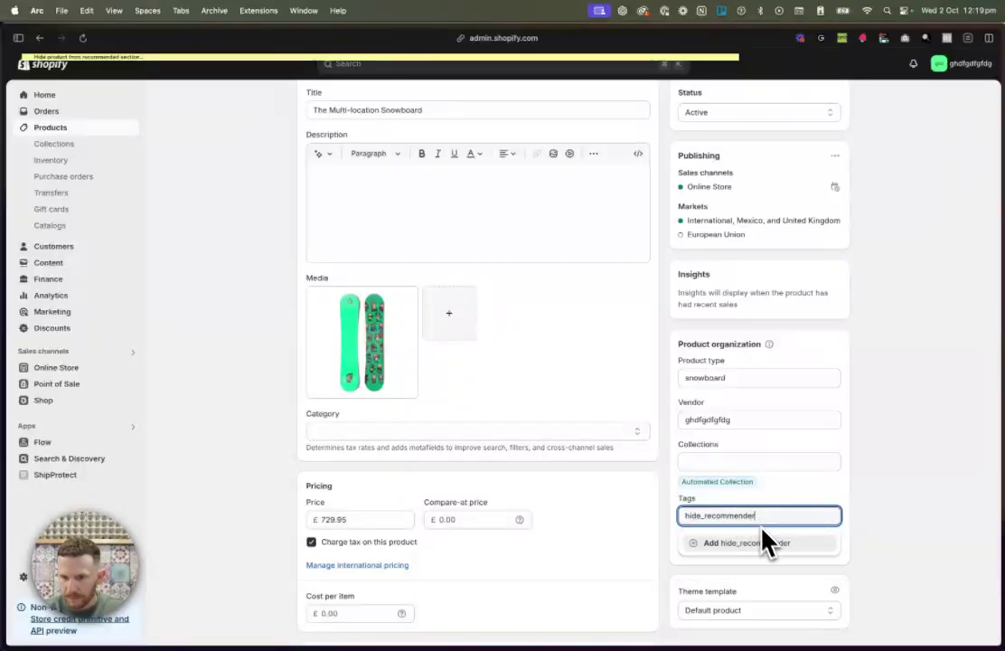
pyautogui.click(763, 540)
pyautogui.click(859, 533)
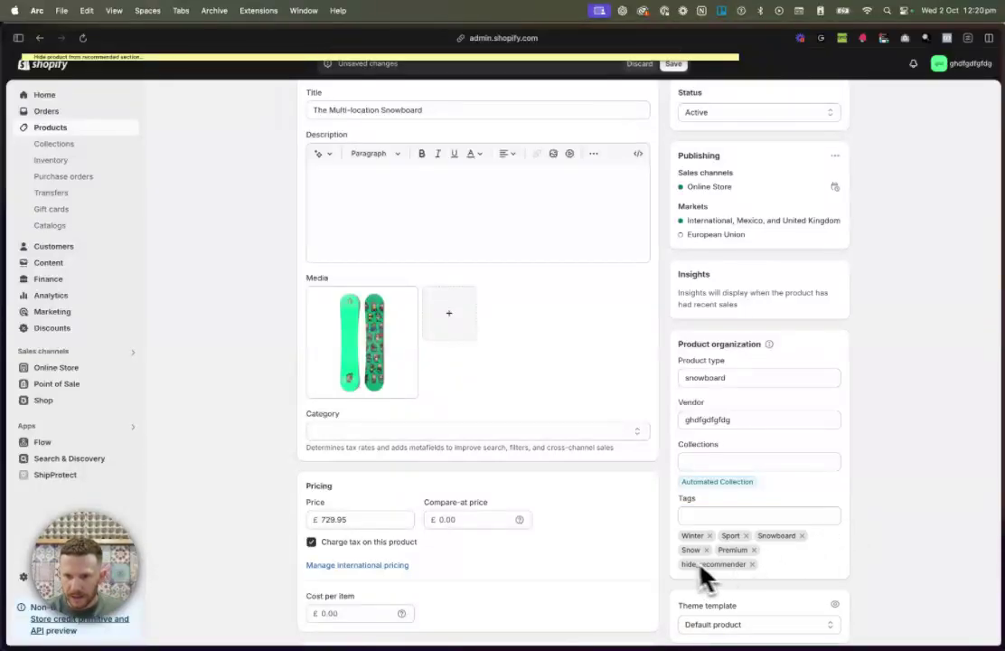
pyautogui.click(674, 63)
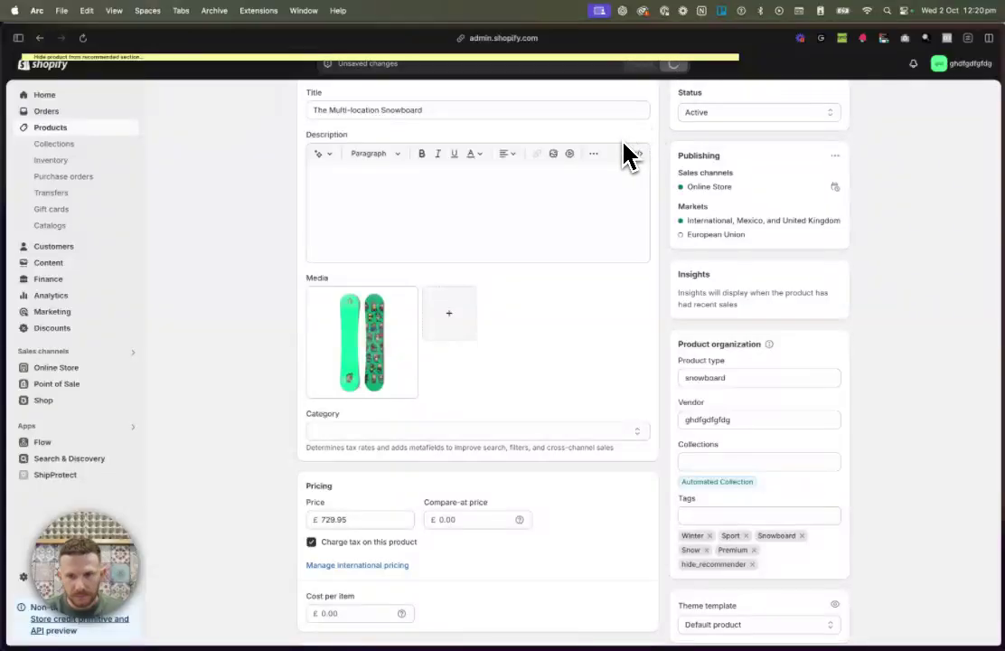
pyautogui.press('super+bracketleft')
pyautogui.scroll(4, 455, 269)
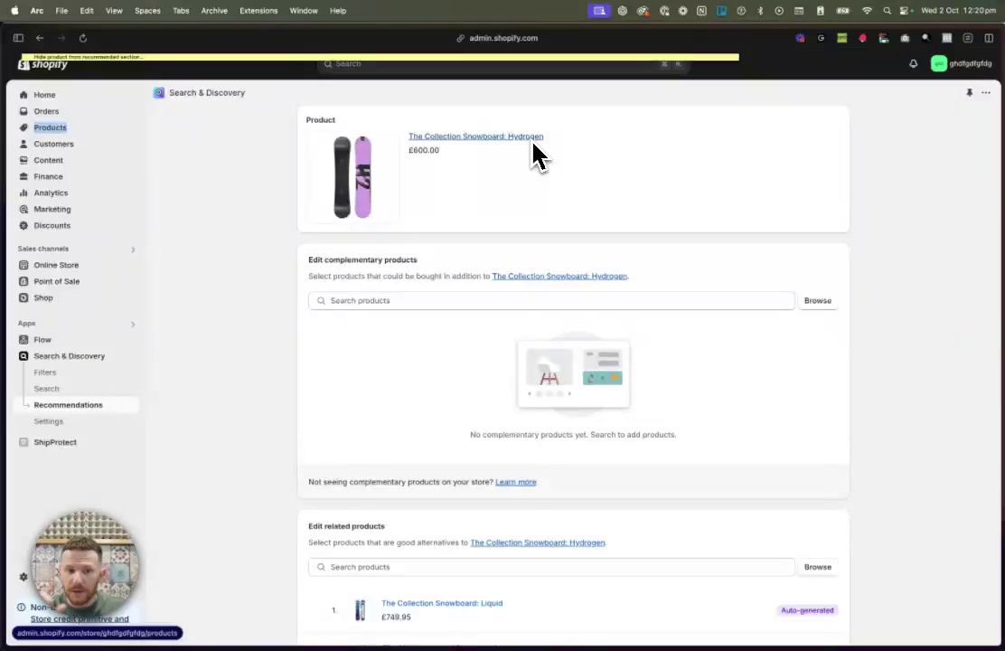
pyautogui.hotkey('ctrl', 'Tab')
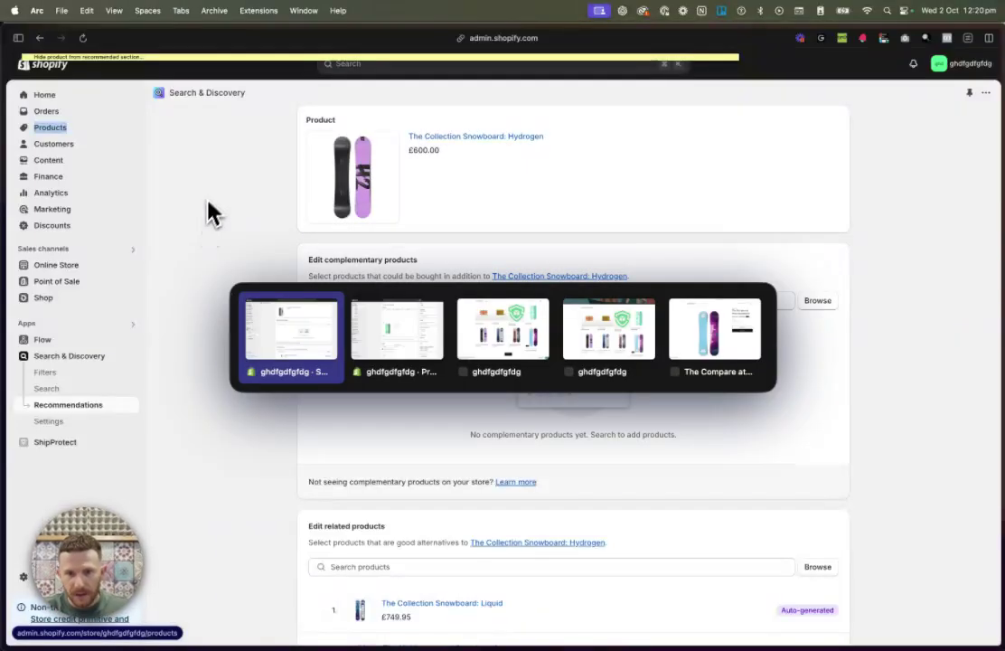
# Step: Preview the Dawn - recommender hide theme from the Online Store themes page
pyautogui.keyDown('ctrl'); pyautogui.click(214, 186); pyautogui.keyUp('ctrl')
pyautogui.click(56, 282)
pyautogui.click(47, 264)
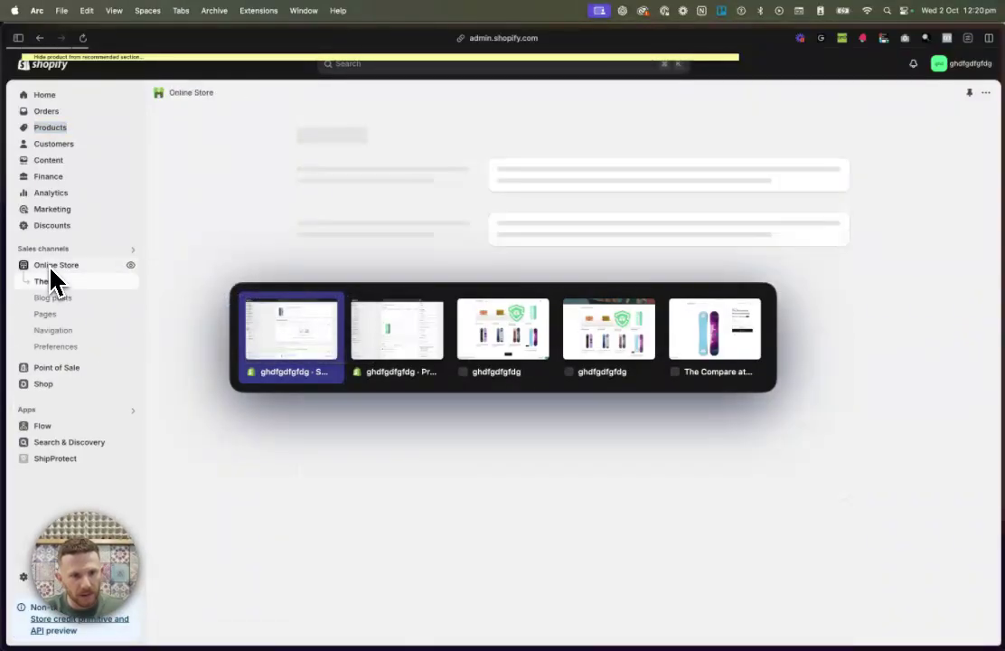
pyautogui.scroll(-2, 549, 455)
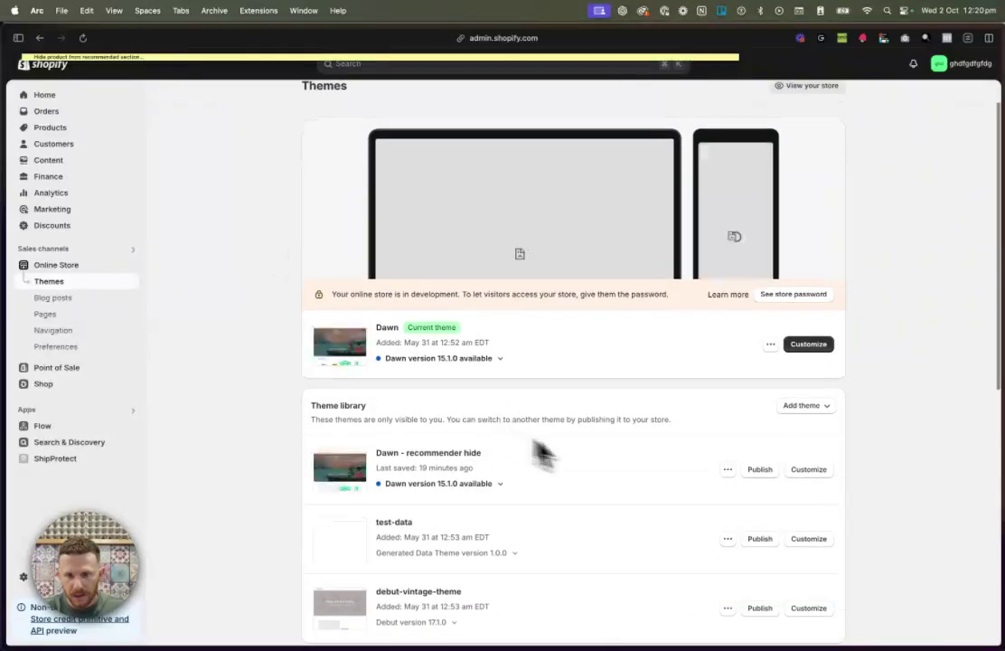
pyautogui.click(727, 469)
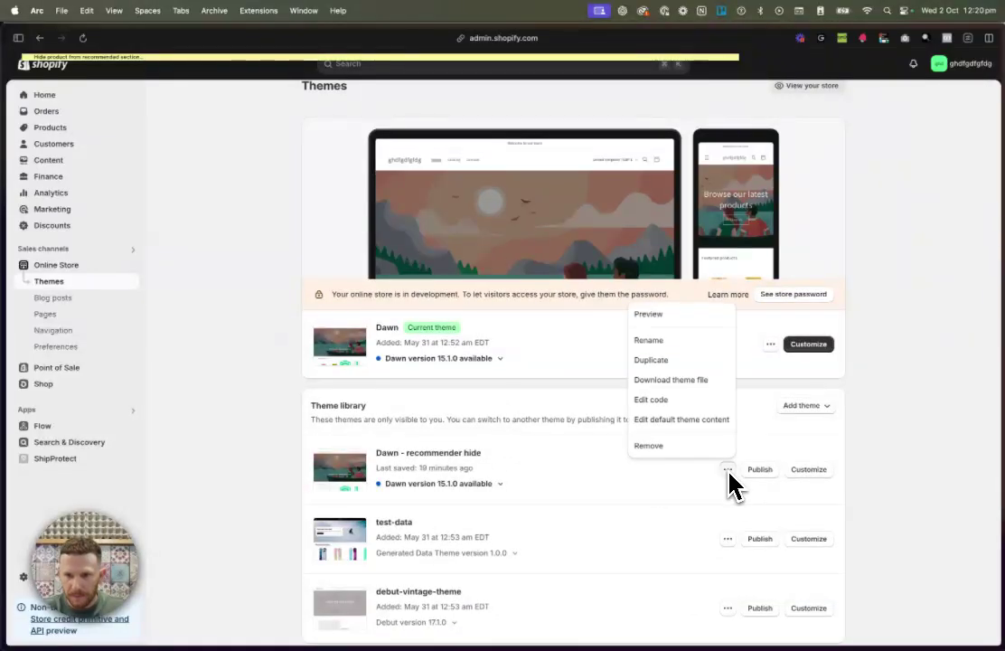
pyautogui.click(643, 316)
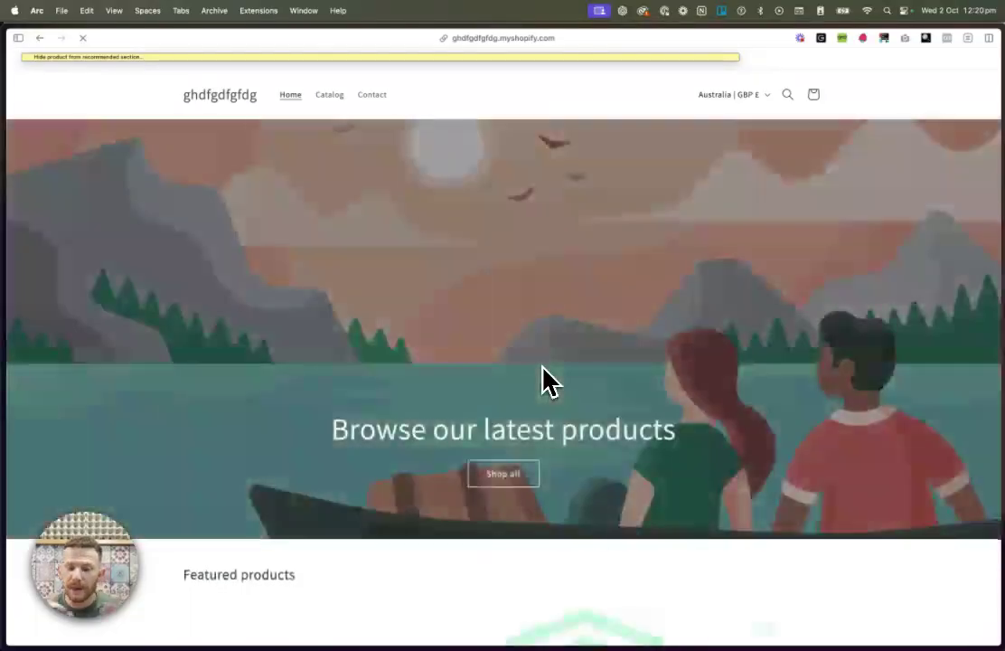
# Step: Open The Collection Snowboard: Hydrogen in the preview and check its 'You may also like' products
pyautogui.scroll(-10, 543, 369)
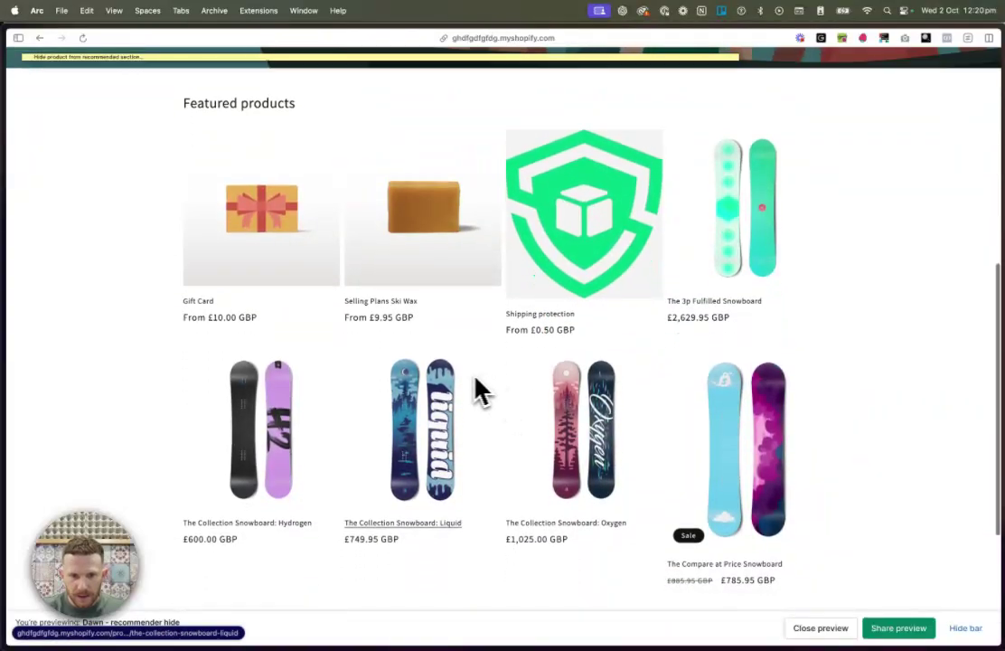
pyautogui.scroll(5, 458, 386)
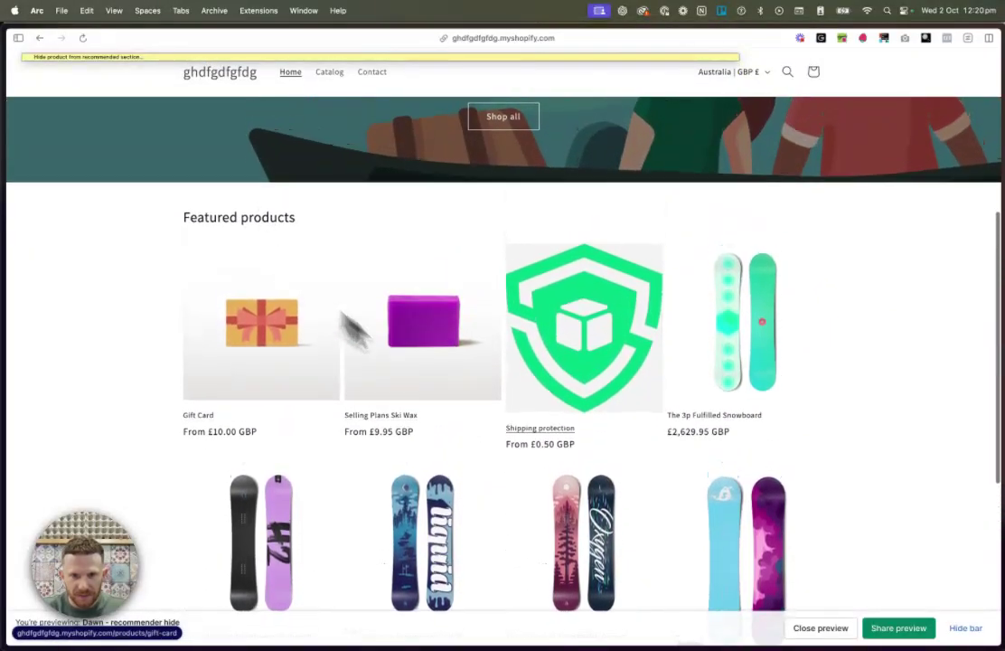
pyautogui.scroll(-3, 461, 352)
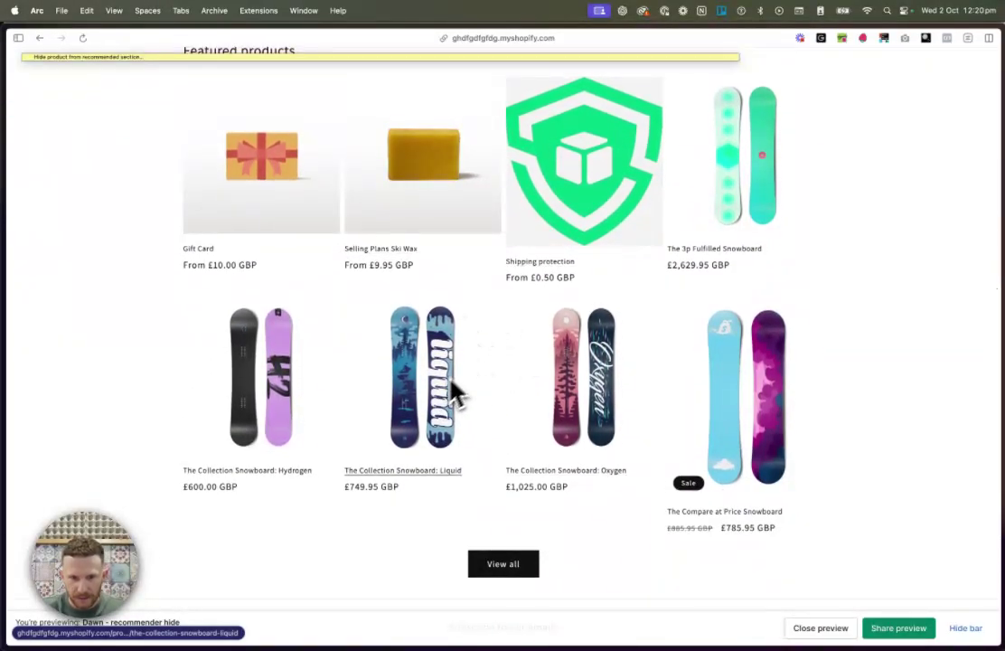
pyautogui.scroll(-1, 461, 398)
pyautogui.scroll(-1, 474, 404)
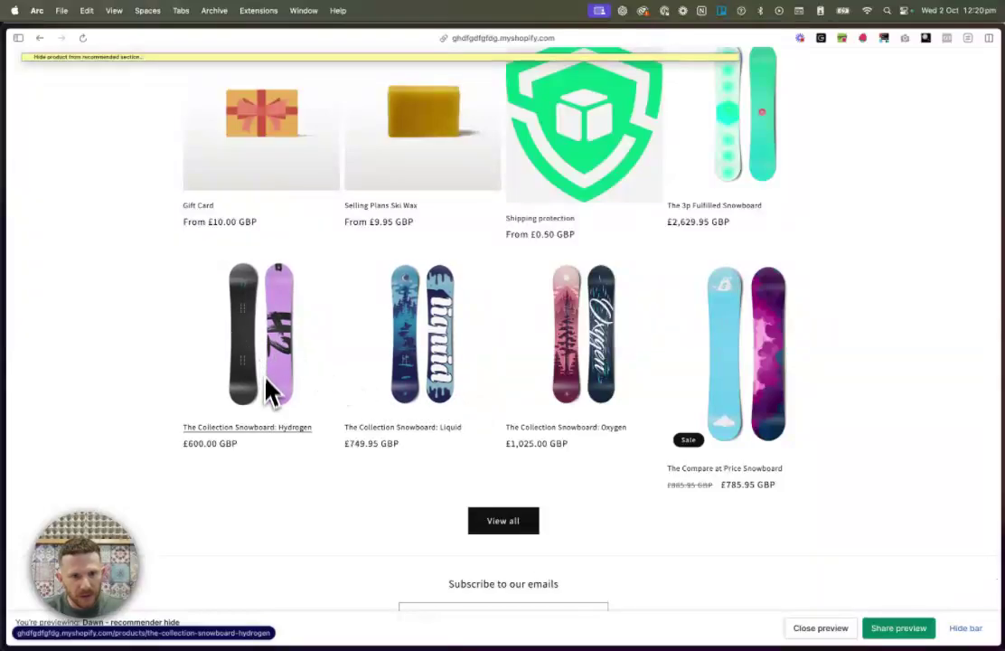
pyautogui.click(263, 348)
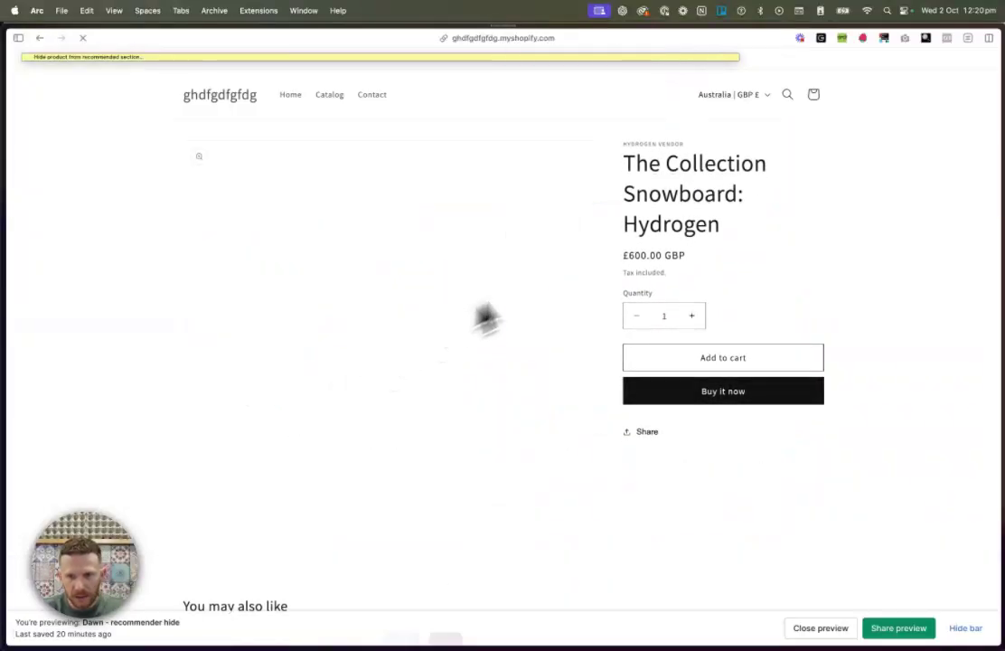
pyautogui.scroll(-4, 704, 266)
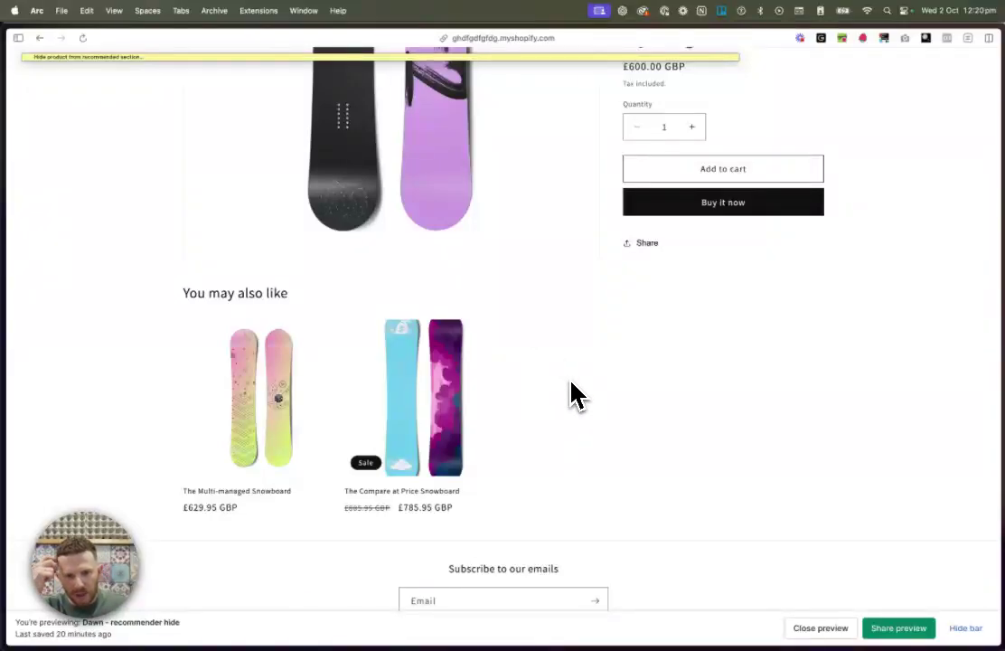
pyautogui.scroll(-1, 539, 406)
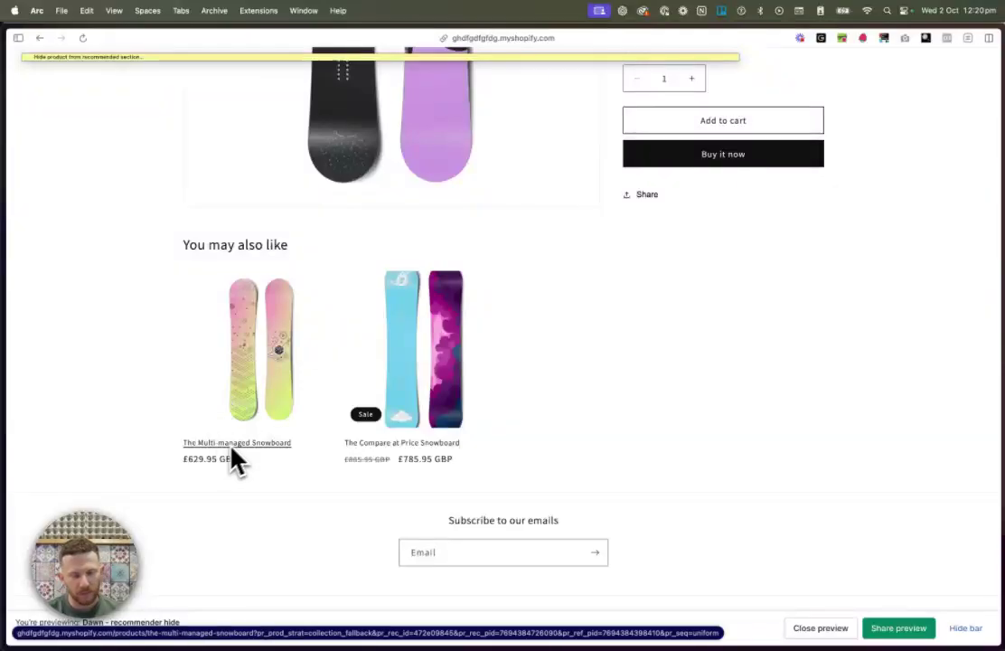
# Step: Search the admin product list for 'the multi' and open The Multi-managed Snowboard
pyautogui.press('super+w')
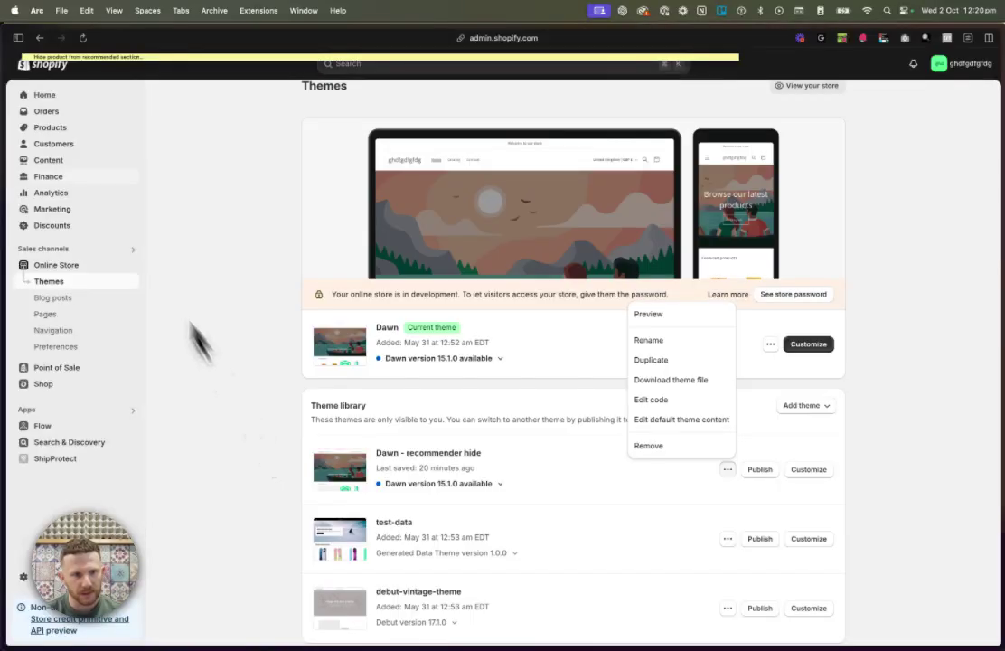
pyautogui.click(65, 131)
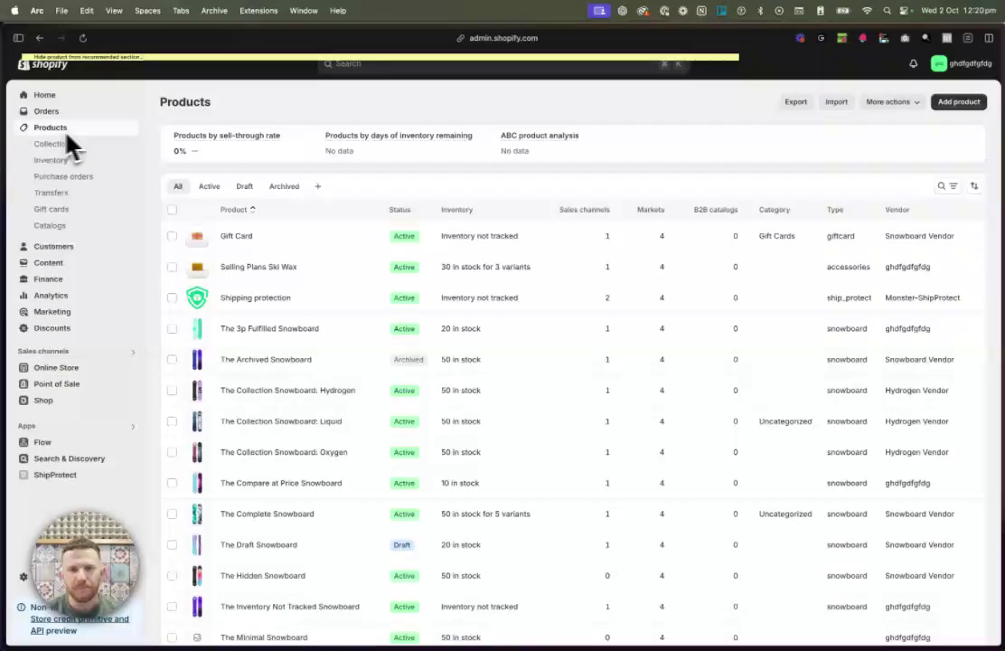
pyautogui.click(940, 185)
pyautogui.write('the multi')
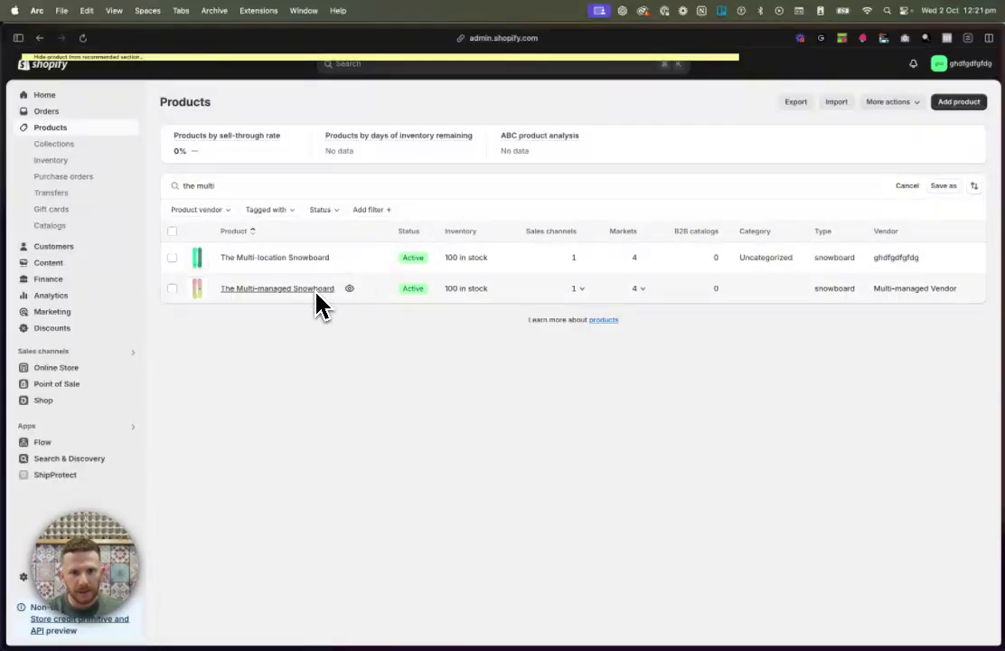
pyautogui.click(318, 289)
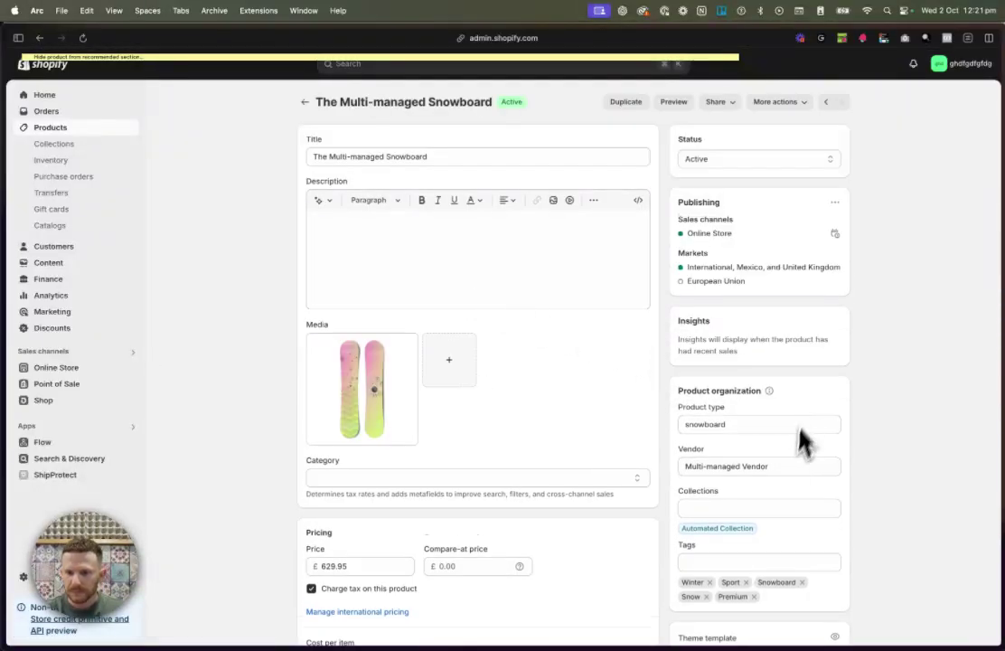
# Step: Tag The Multi-managed Snowboard with hide_recommender, save, and return to the preview tab
pyautogui.scroll(-5, 778, 462)
pyautogui.click(734, 393)
pyautogui.write('hide_recommender')
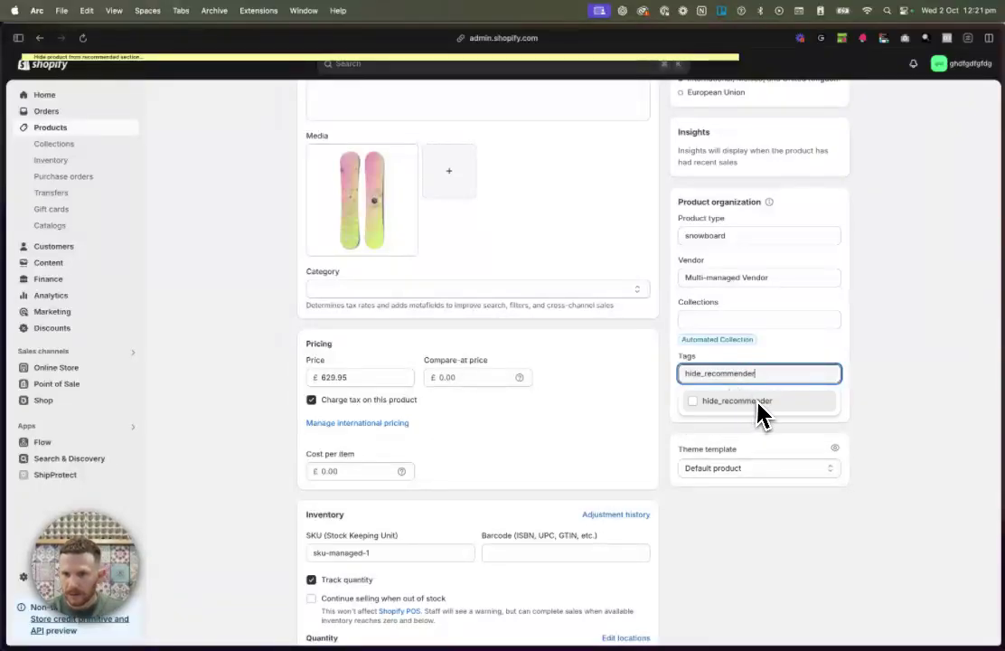
pyautogui.click(755, 402)
pyautogui.click(674, 64)
pyautogui.hotkey('ctrl', 'Tab')
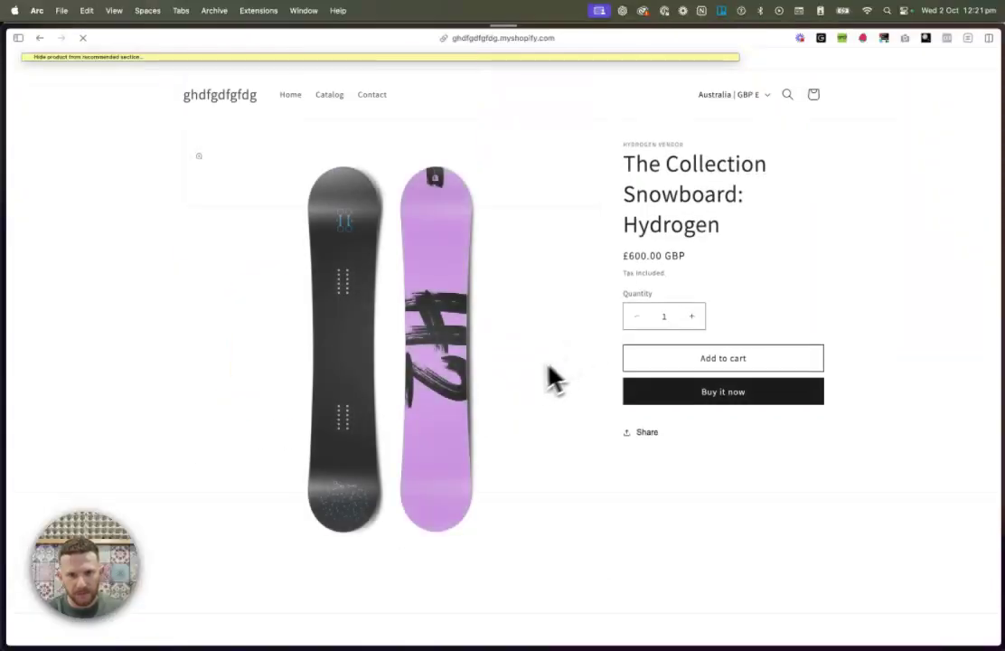
# Step: Reload the Hydrogen preview to confirm only The Compare at Price Snowboard is recommended
pyautogui.scroll(-2, 533, 381)
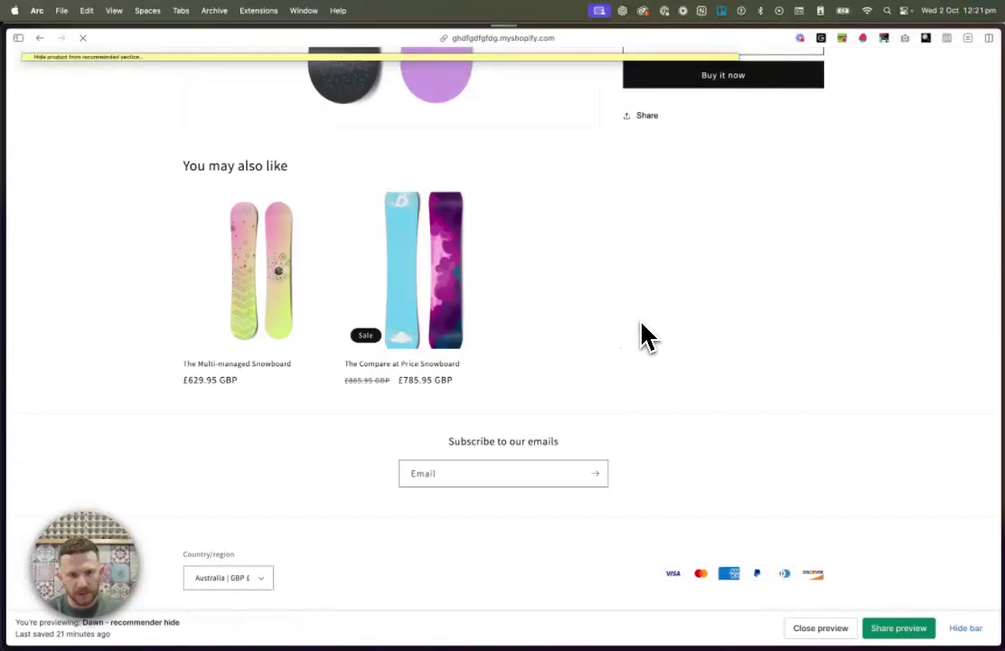
pyautogui.press('super+r')
pyautogui.scroll(1, 637, 344)
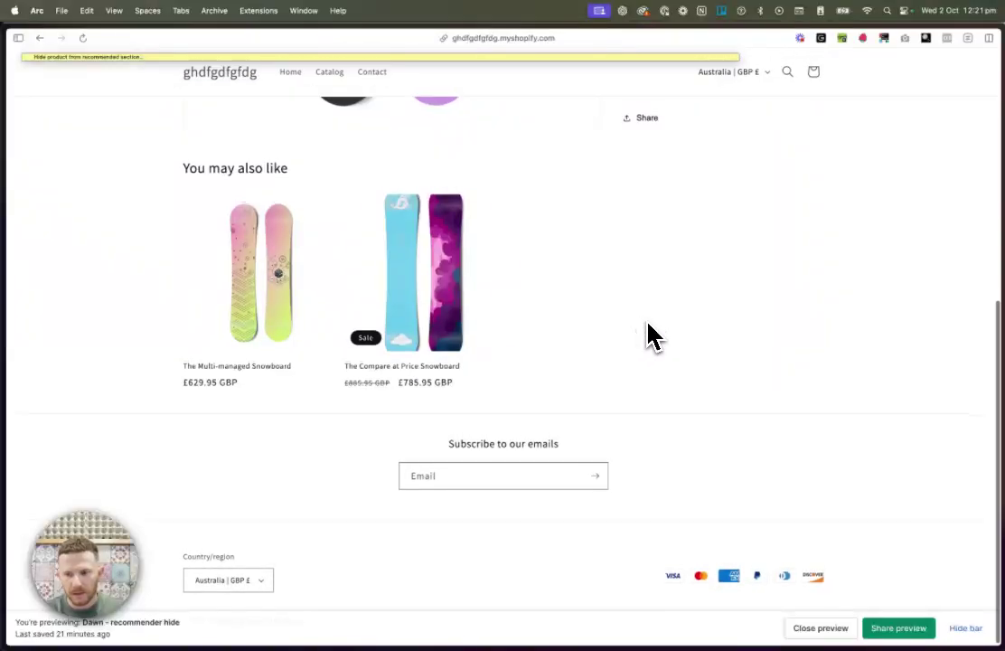
pyautogui.press('super+r')
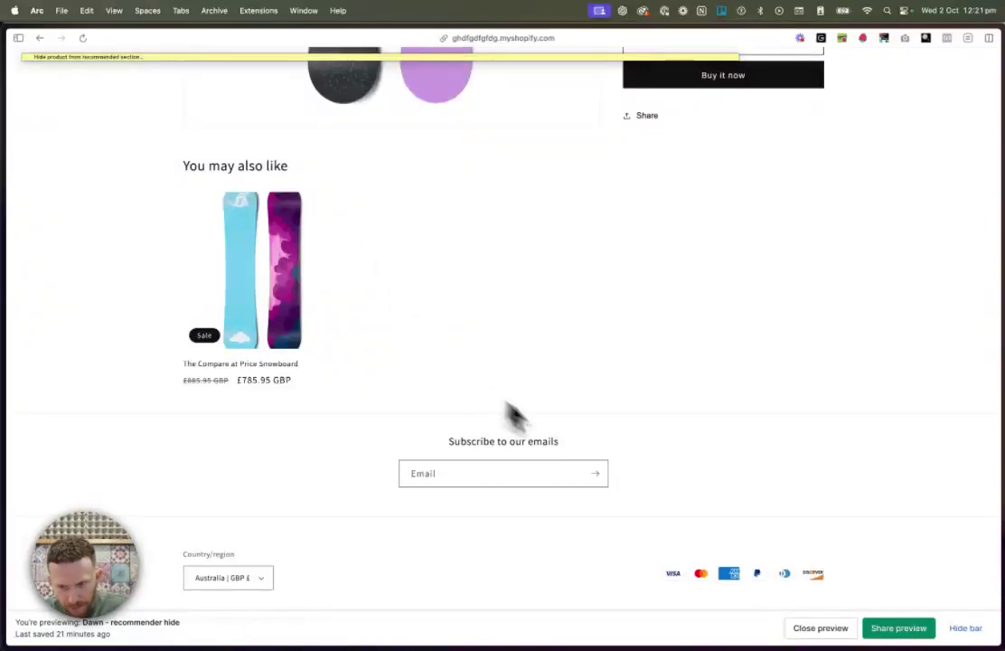
pyautogui.scroll(3, 452, 271)
pyautogui.scroll(3, 452, 271)
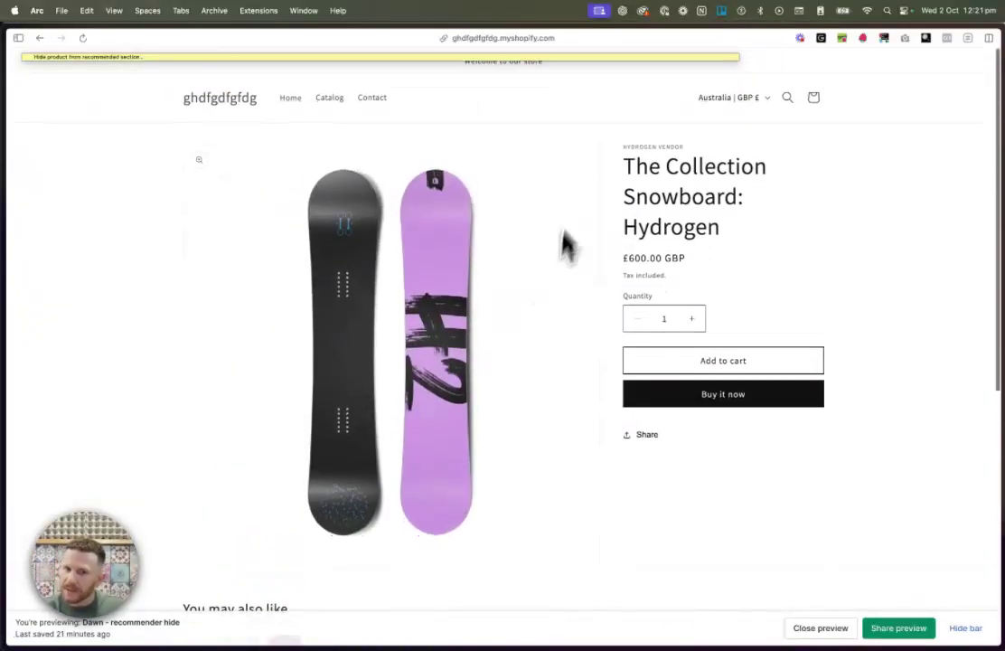
pyautogui.scroll(-3, 561, 258)
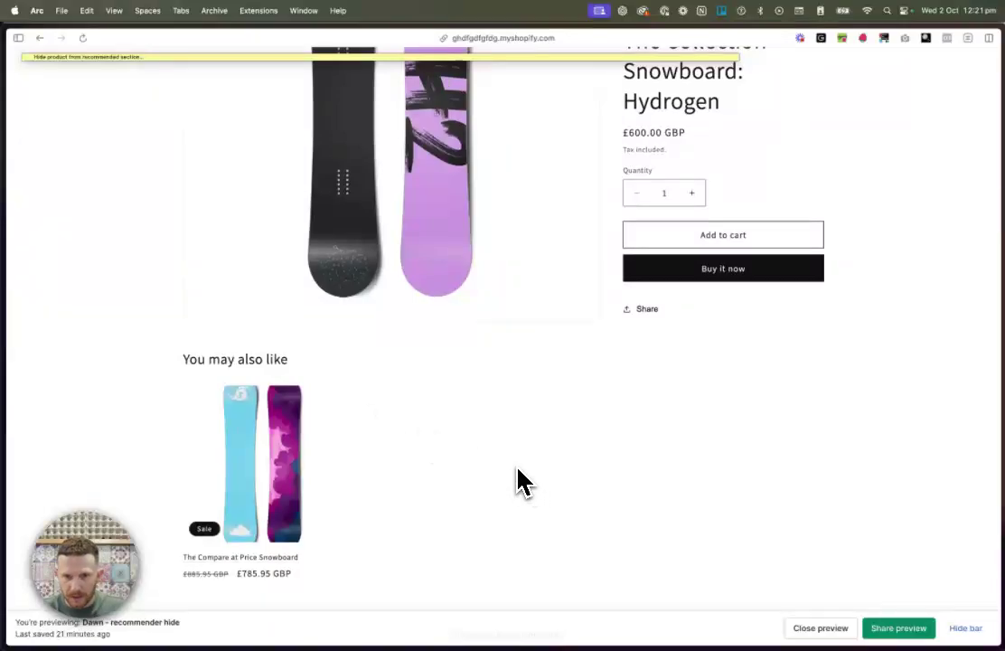
pyautogui.hotkey('ctrl', 'Tab')
# Step: Publish the 'Dawn - recommender hide' theme, replacing the current live theme
pyautogui.click(360, 370)
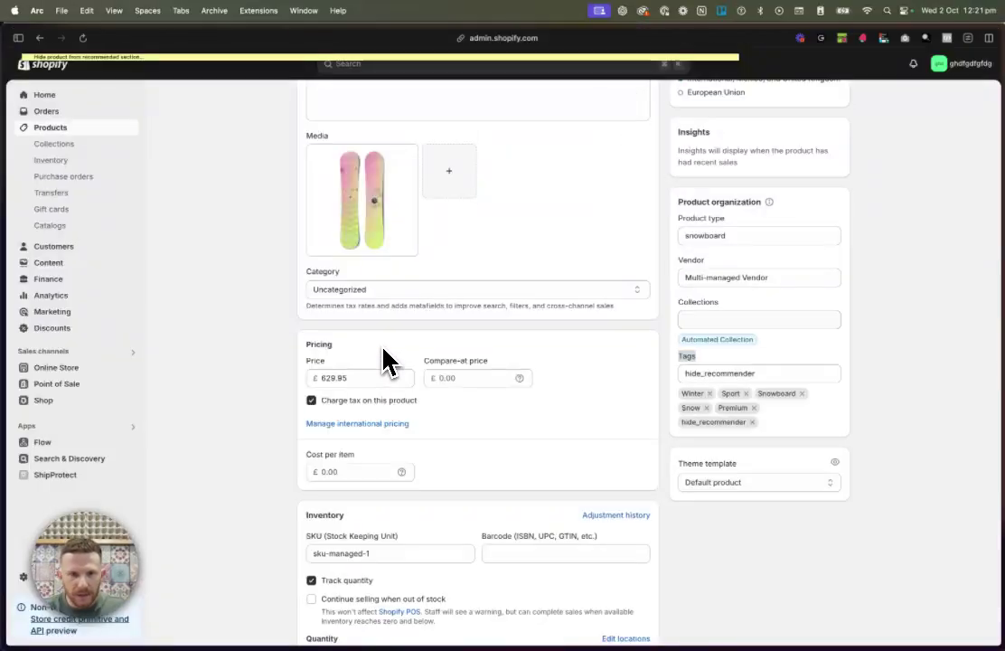
pyautogui.scroll(-3, 403, 460)
pyautogui.click(56, 265)
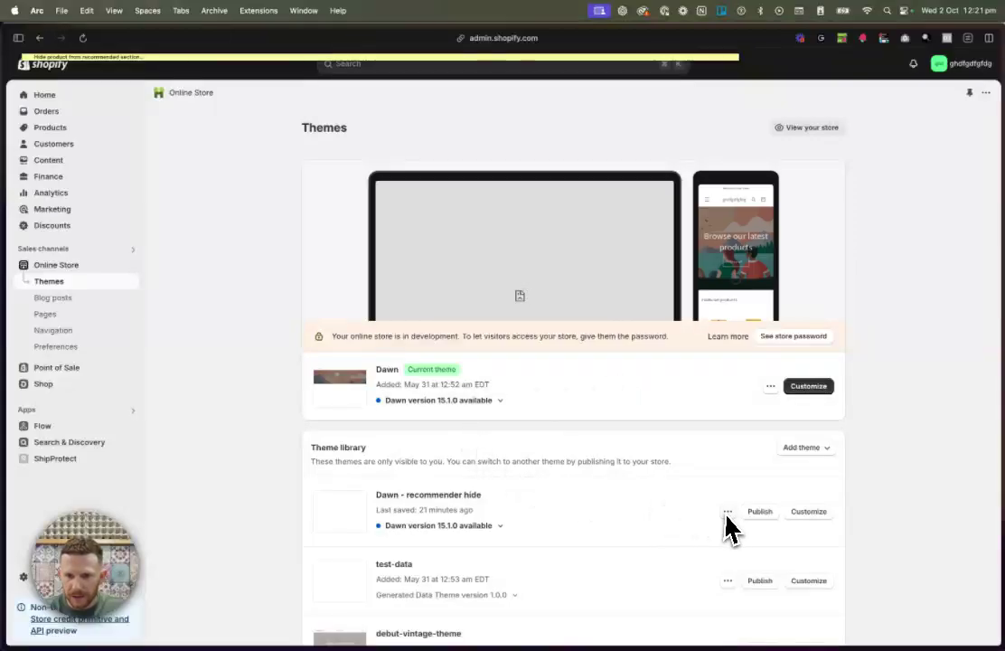
pyautogui.click(760, 511)
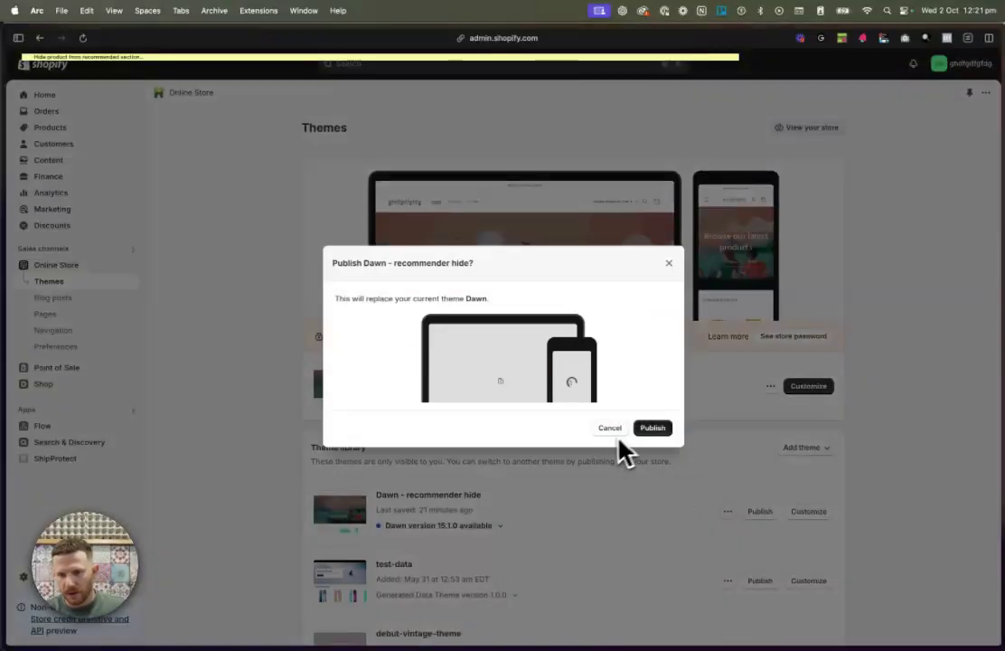
pyautogui.click(643, 428)
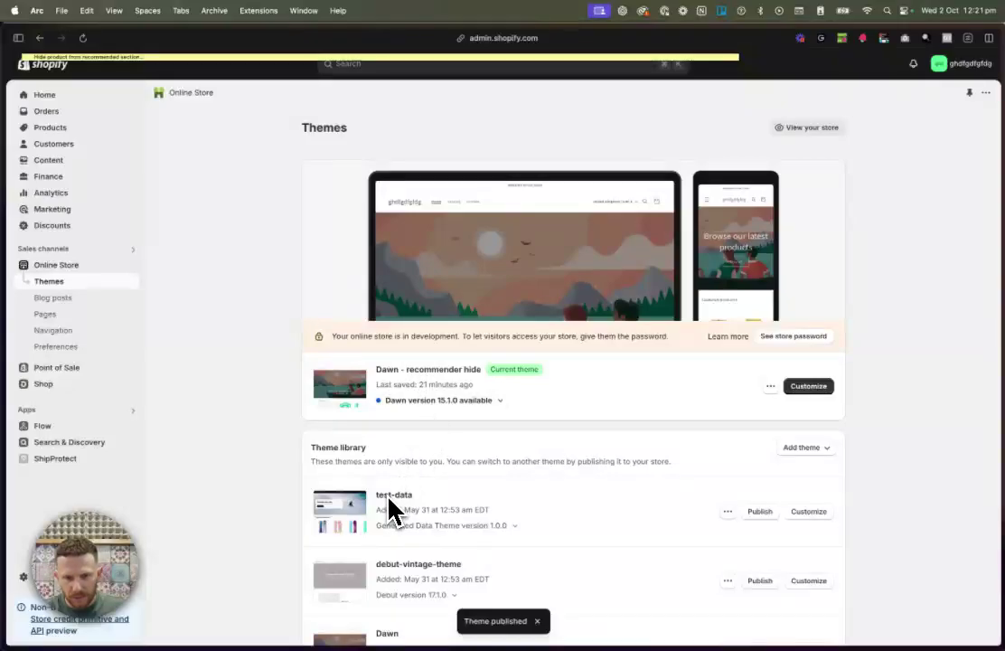
# Step: Rename the old Dawn theme to 'Dawn without recommender code', fixing the typo, and save
pyautogui.scroll(-3, 632, 479)
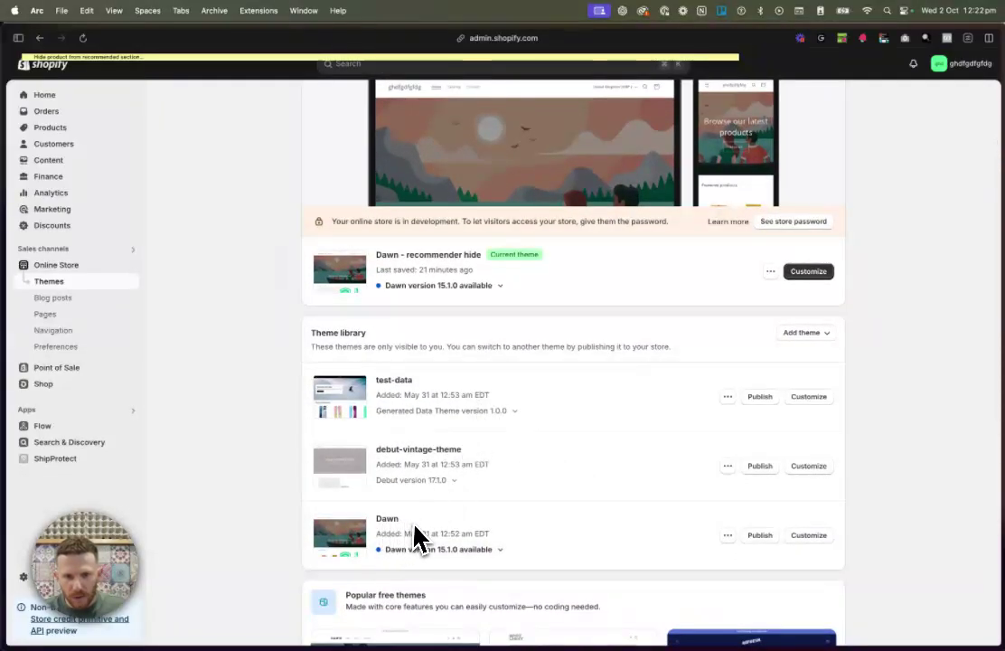
pyautogui.click(727, 535)
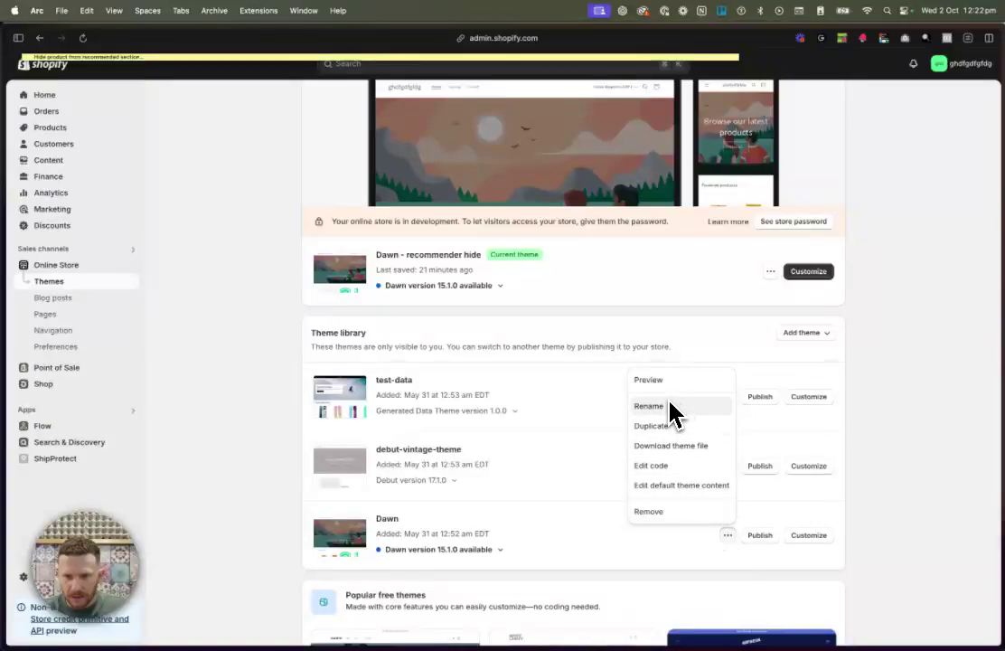
pyautogui.click(667, 405)
pyautogui.click(393, 353)
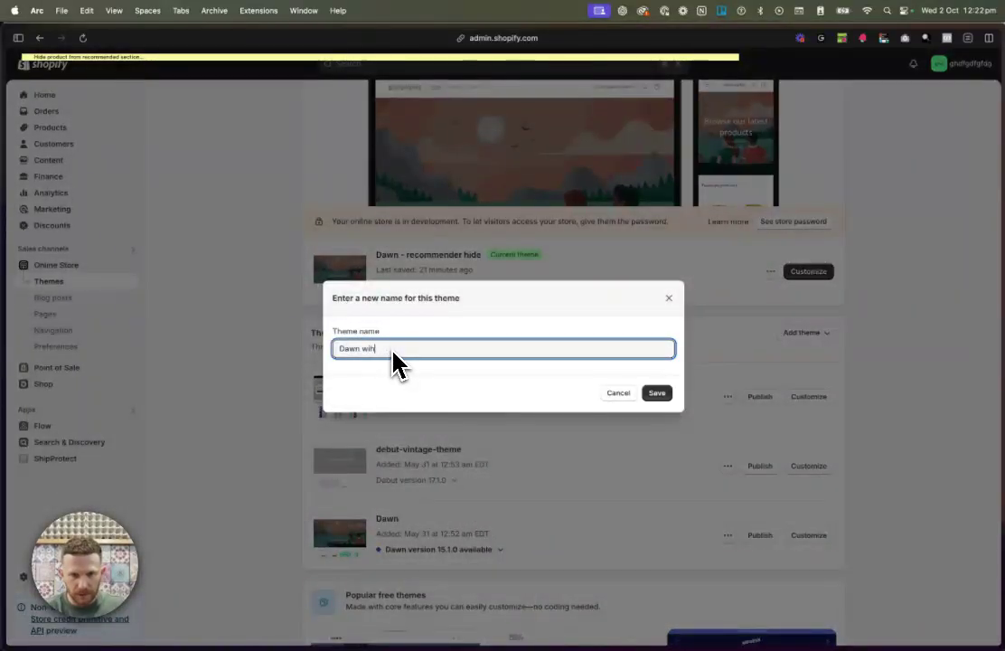
pyautogui.write('wihthout recommender code')
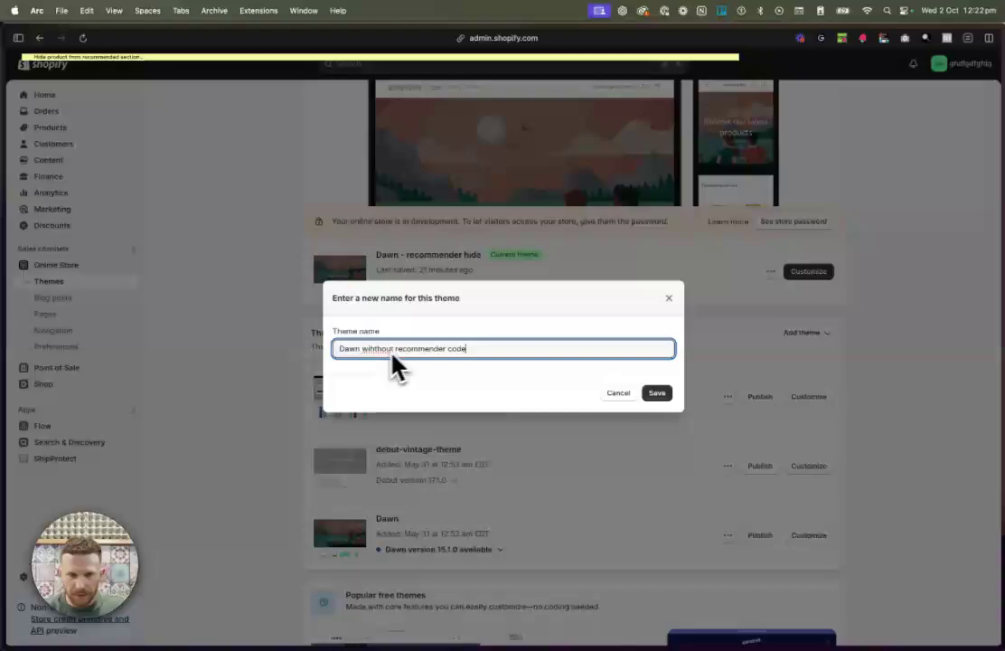
pyautogui.rightClick(376, 351)
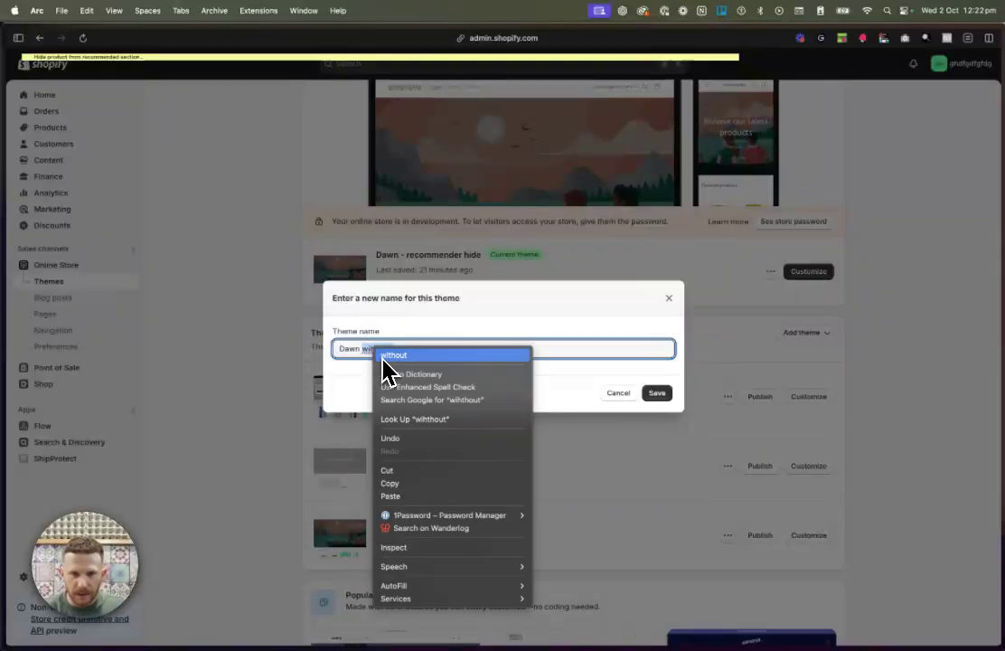
pyautogui.click(411, 365)
pyautogui.click(663, 395)
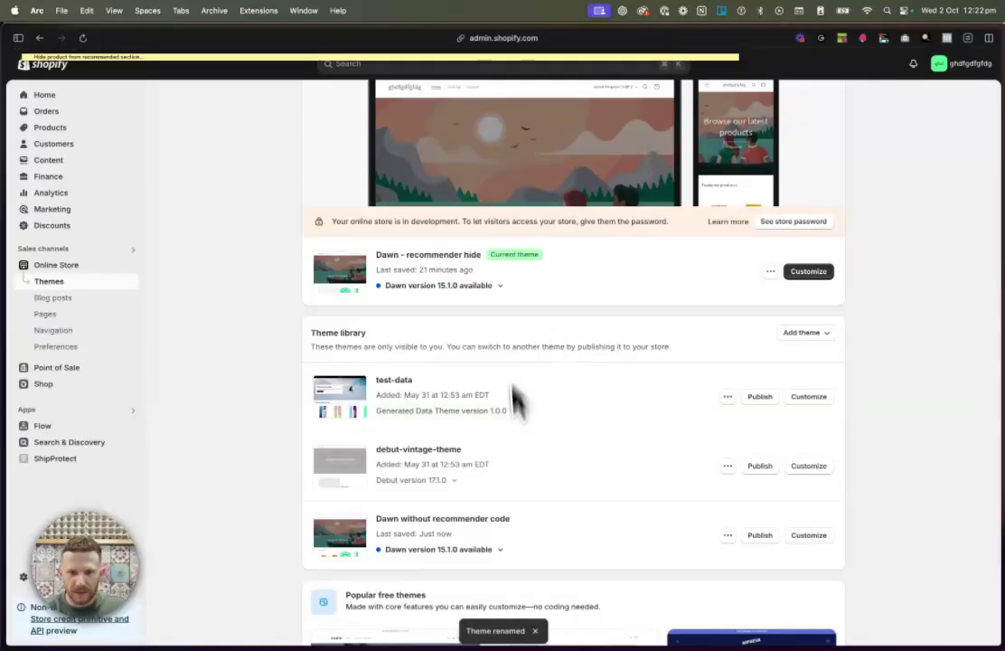
pyautogui.scroll(3, 528, 397)
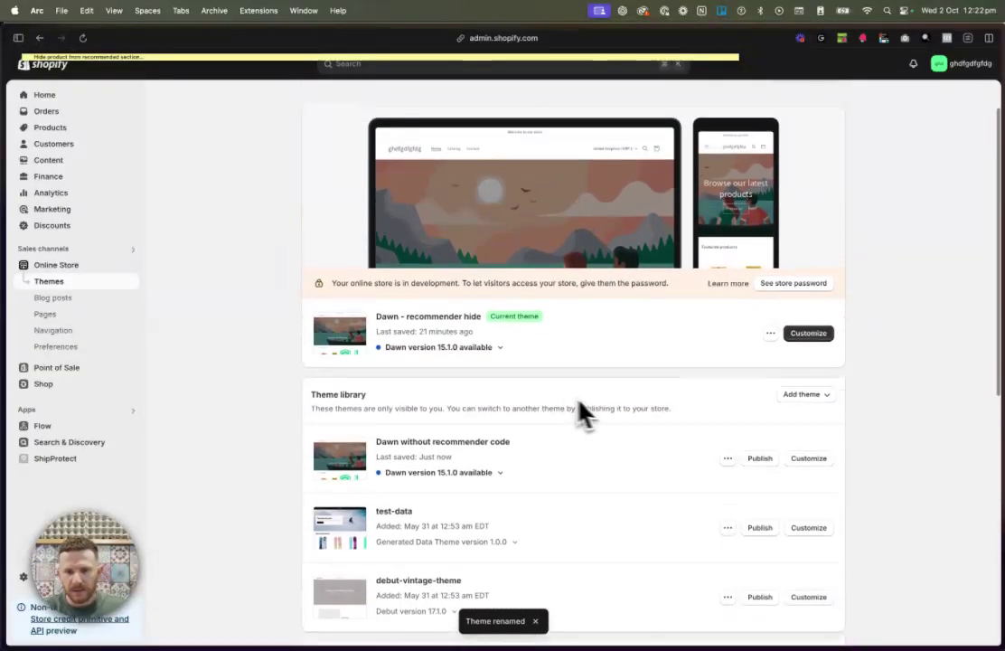